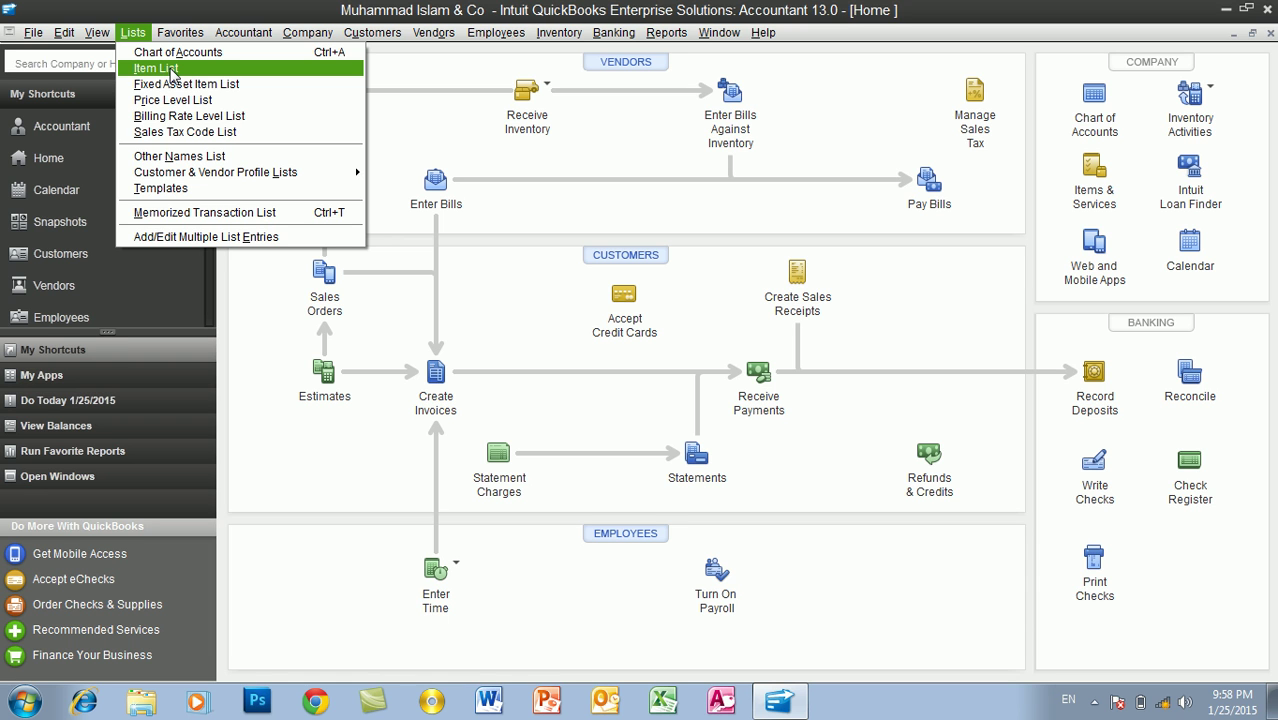
# - Open the company's item list and widen its Type column
pyautogui.click(160, 68)
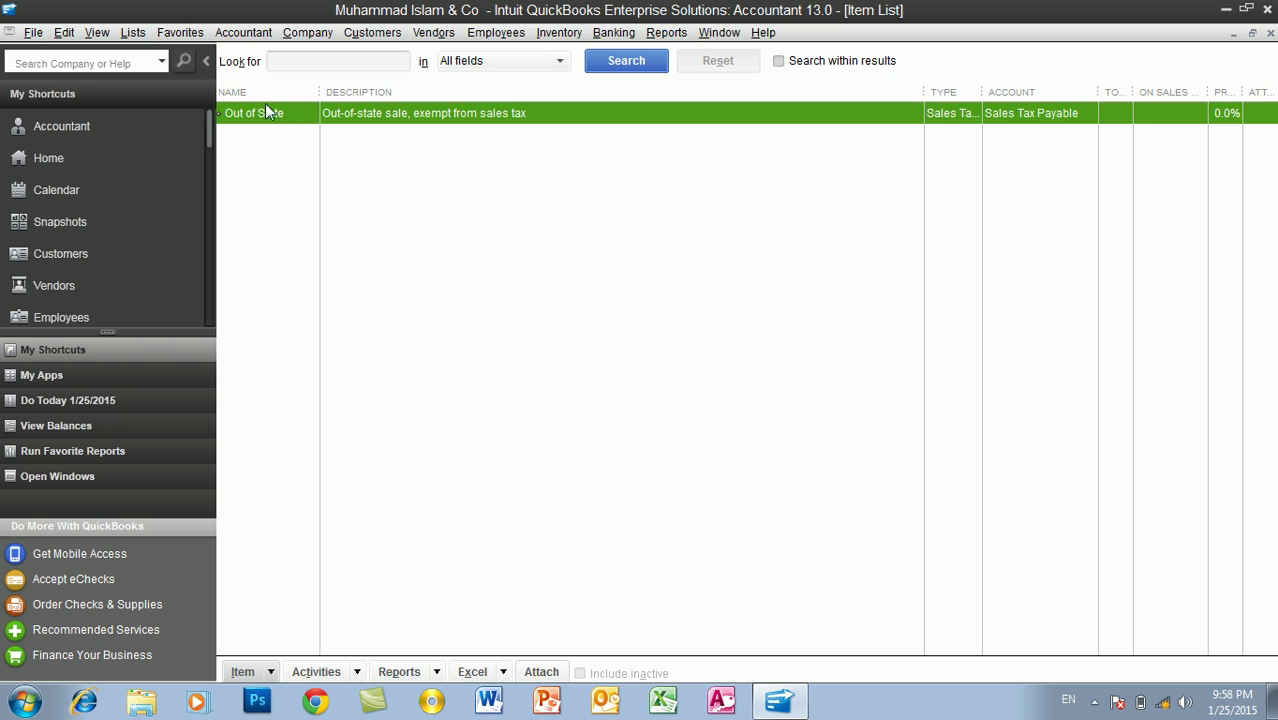
pyautogui.click(133, 32)
pyautogui.moveTo(980, 86); pyautogui.dragTo(1018, 160)
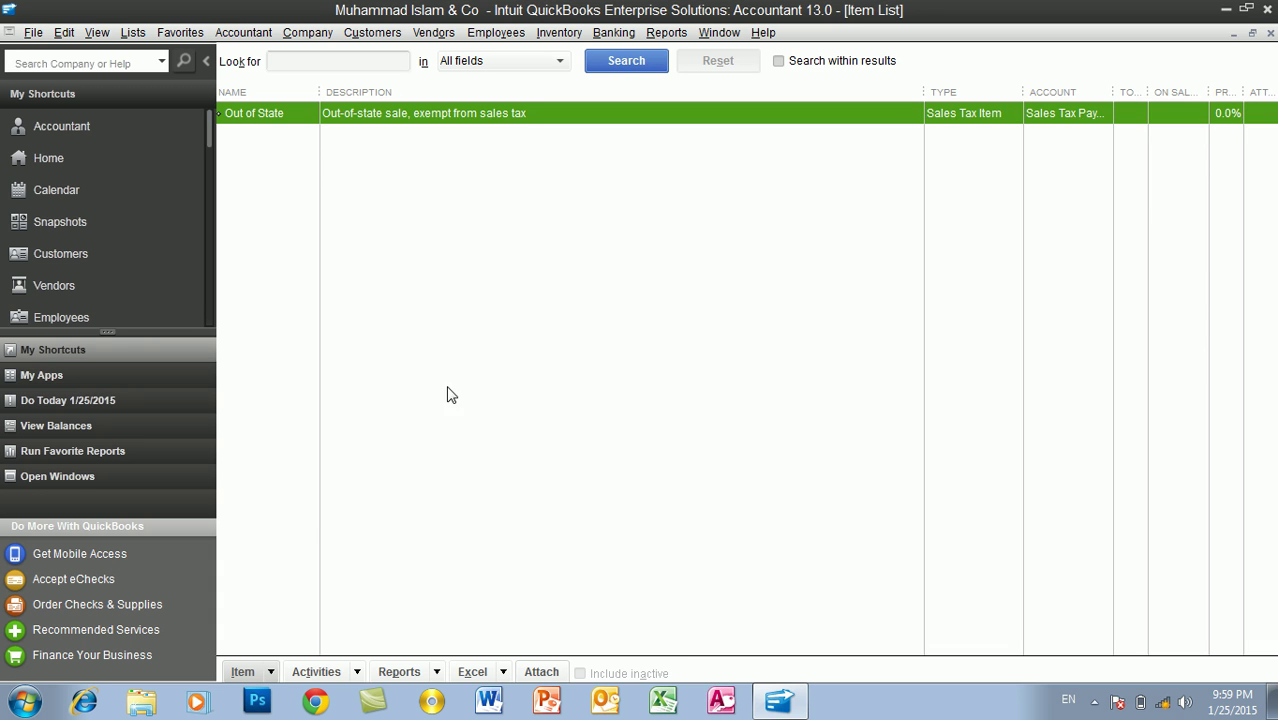
# - Start a new item of type Service and name it "Land Servey"
pyautogui.click(243, 676)
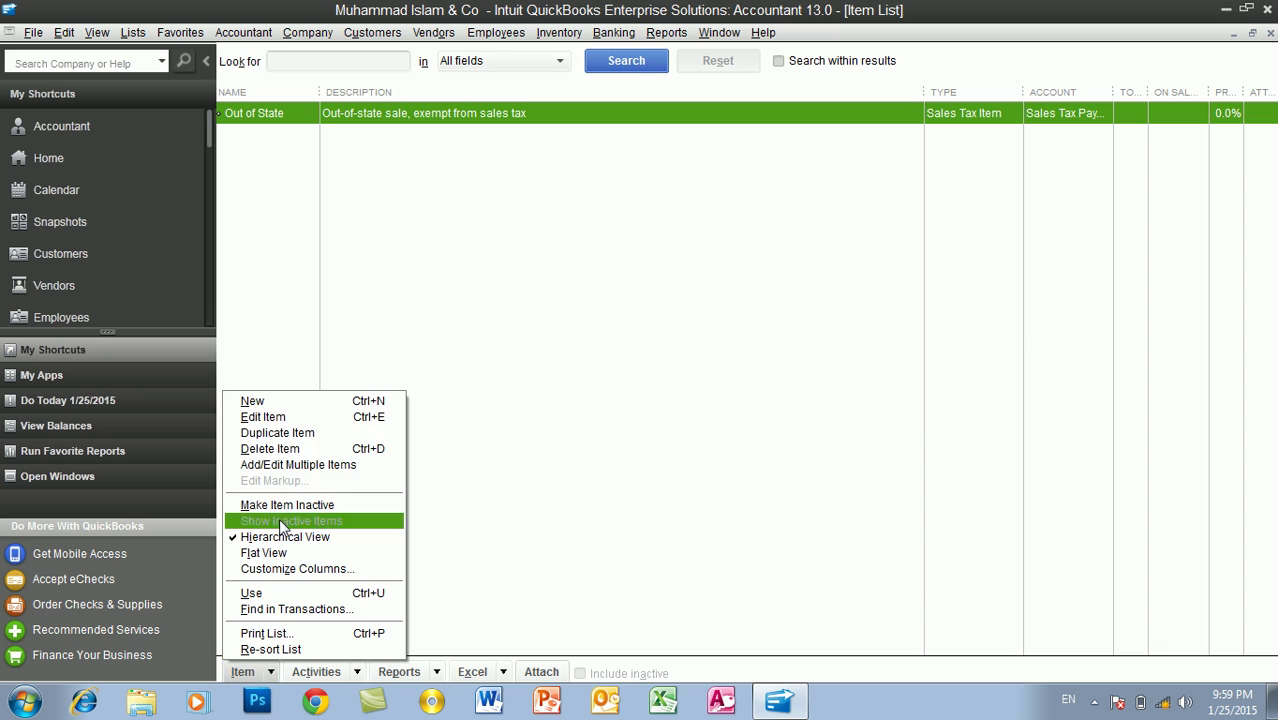
pyautogui.click(291, 402)
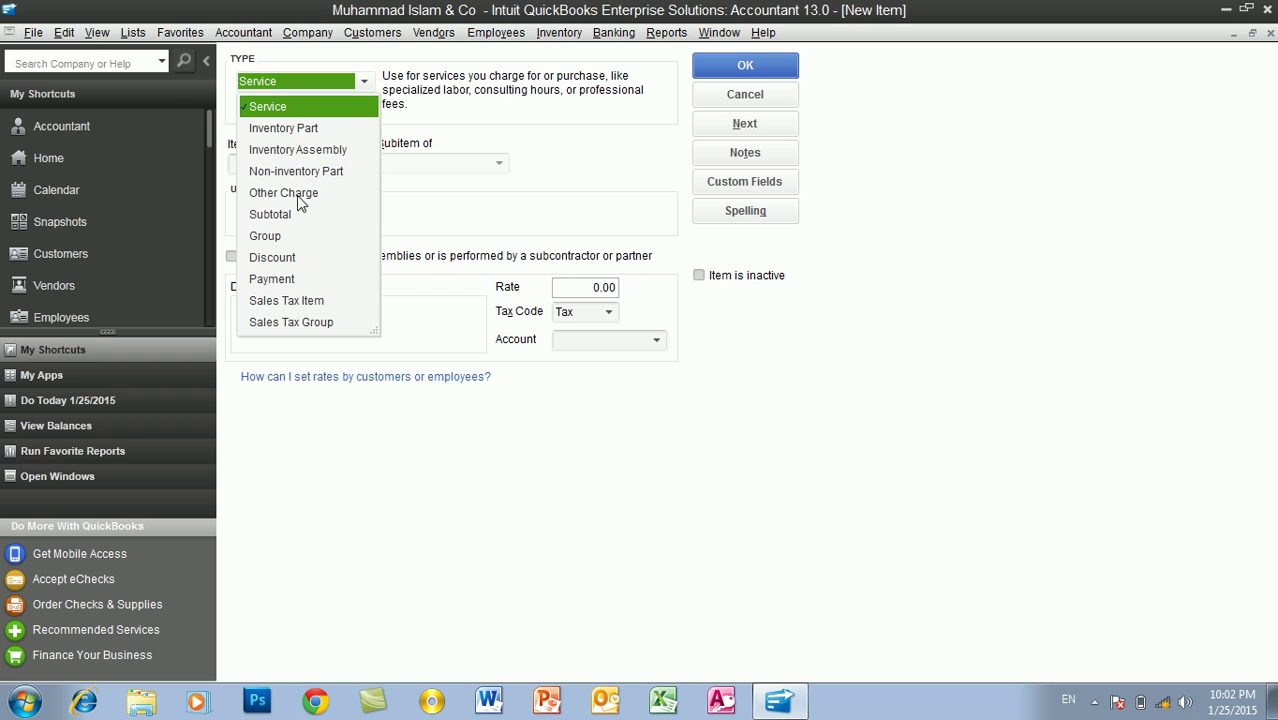
pyautogui.click(293, 112)
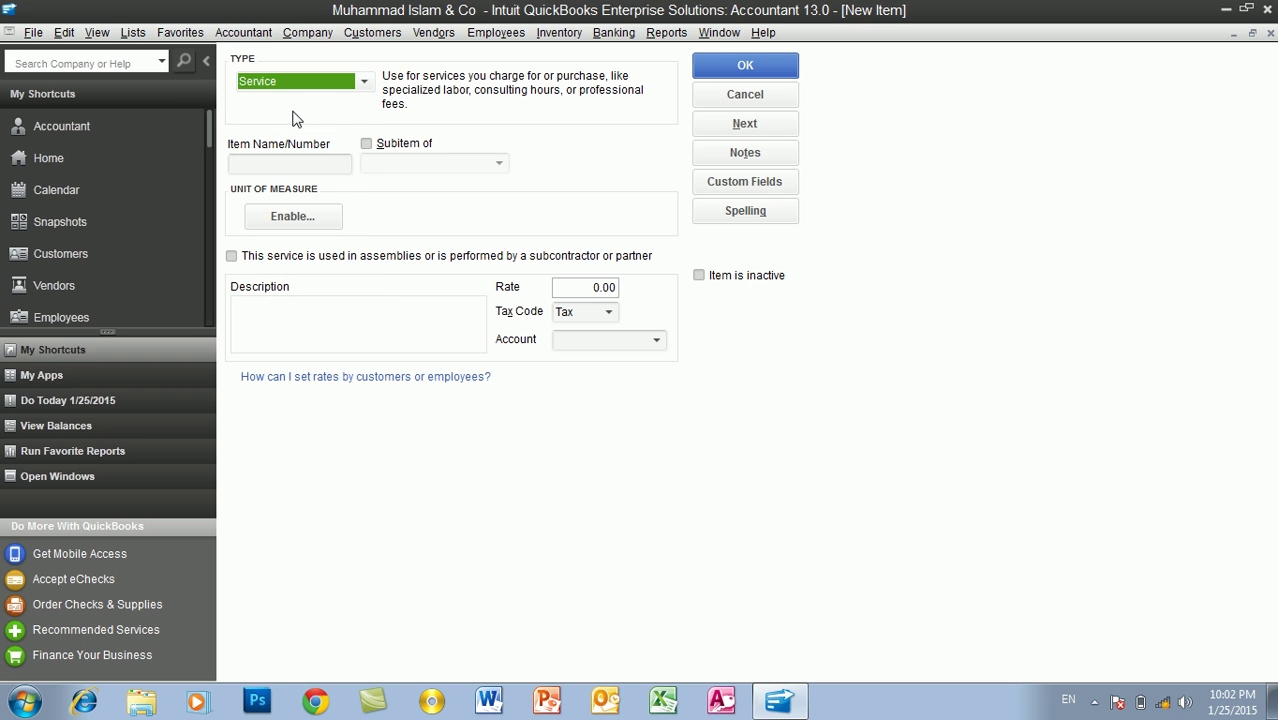
pyautogui.click(285, 163)
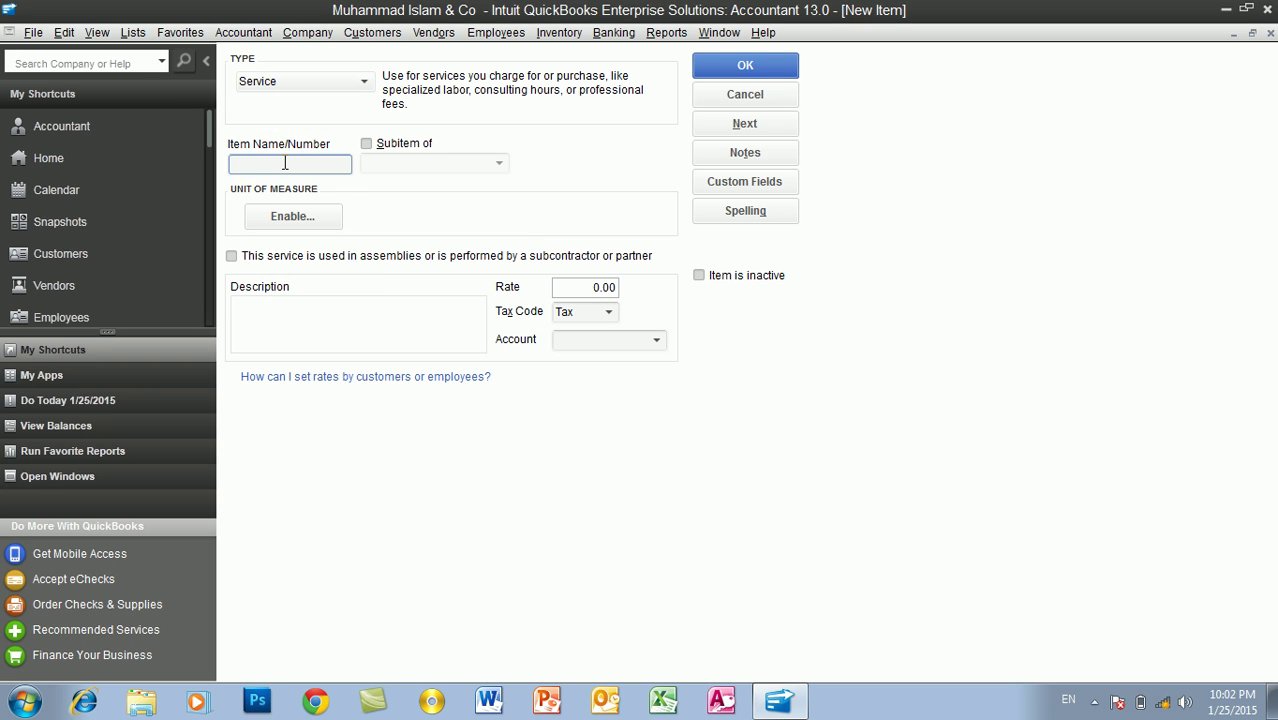
pyautogui.write('Land Servey')
pyautogui.moveTo(306, 166); pyautogui.dragTo(230, 166)
# - Set the service item's rate to 5000
pyautogui.moveTo(567, 288); pyautogui.dragTo(624, 286)
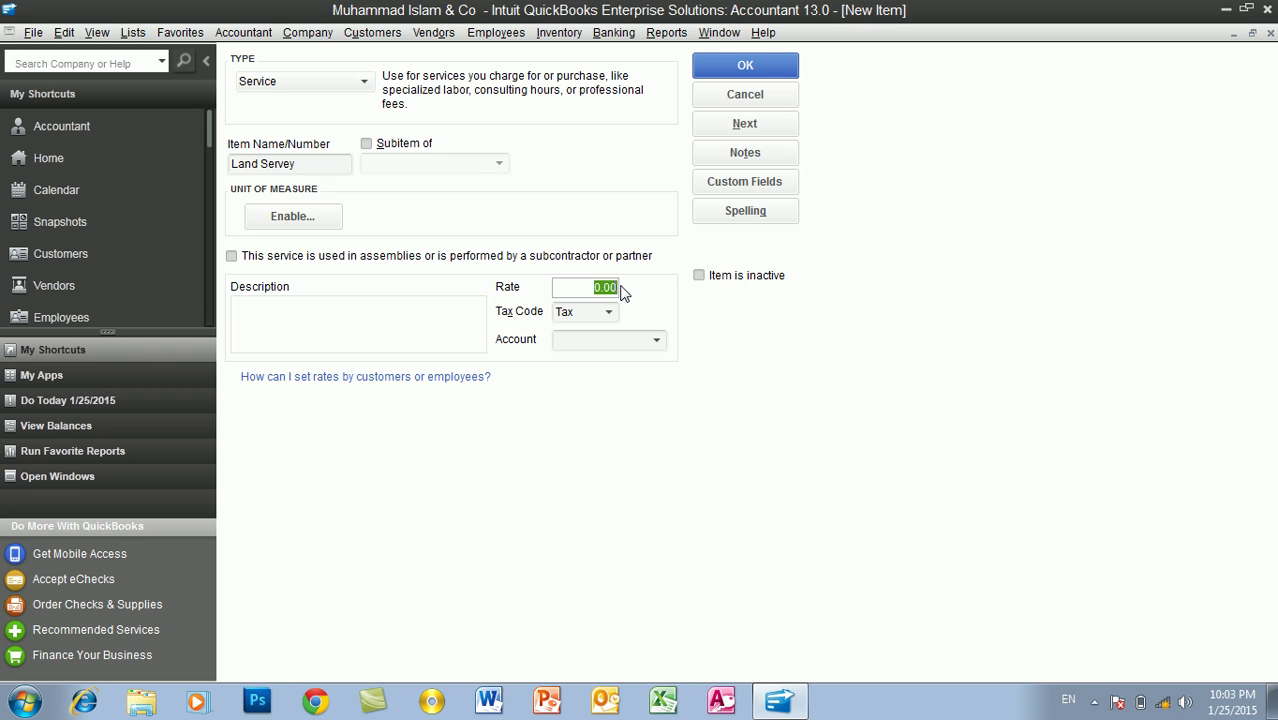
pyautogui.write('1')
pyautogui.press('BackSpace')
pyautogui.write('5000')
pyautogui.press('Tab')
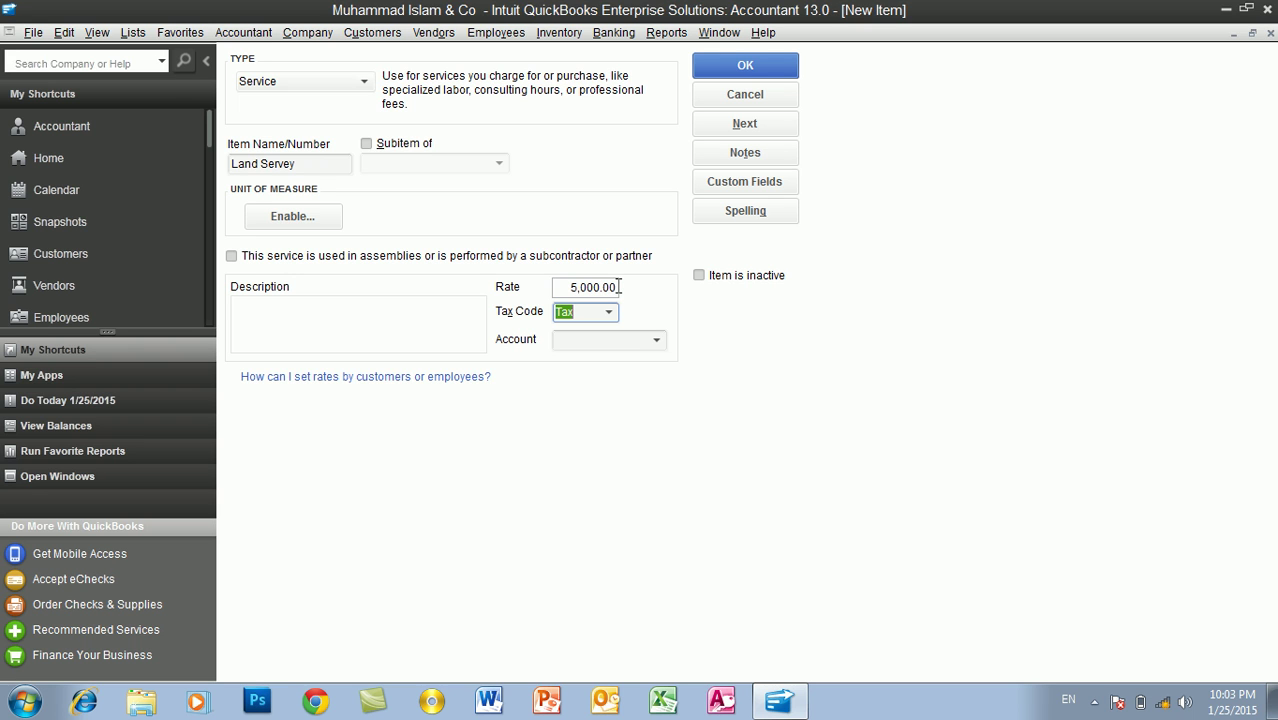
# - Enter the item description "the land servey which is done by our technical engineer the cost per hour is equal to 5000"
pyautogui.click(395, 341)
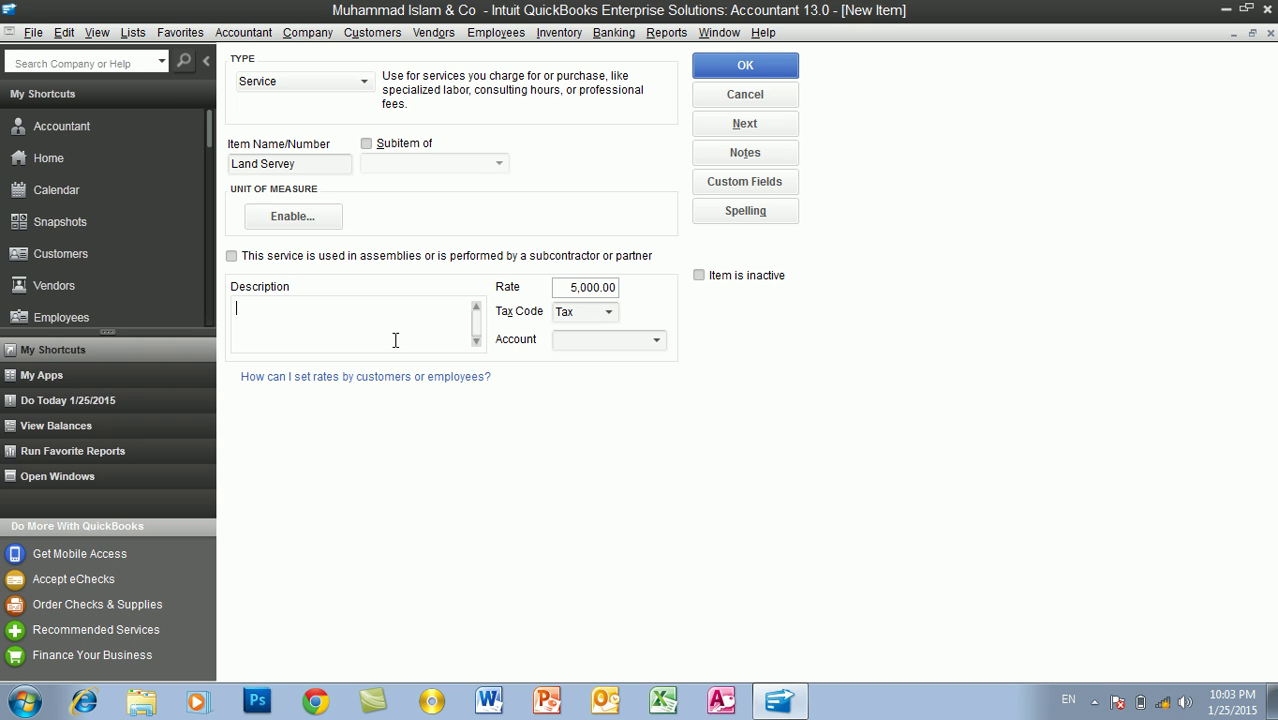
pyautogui.write('the land servey wh')
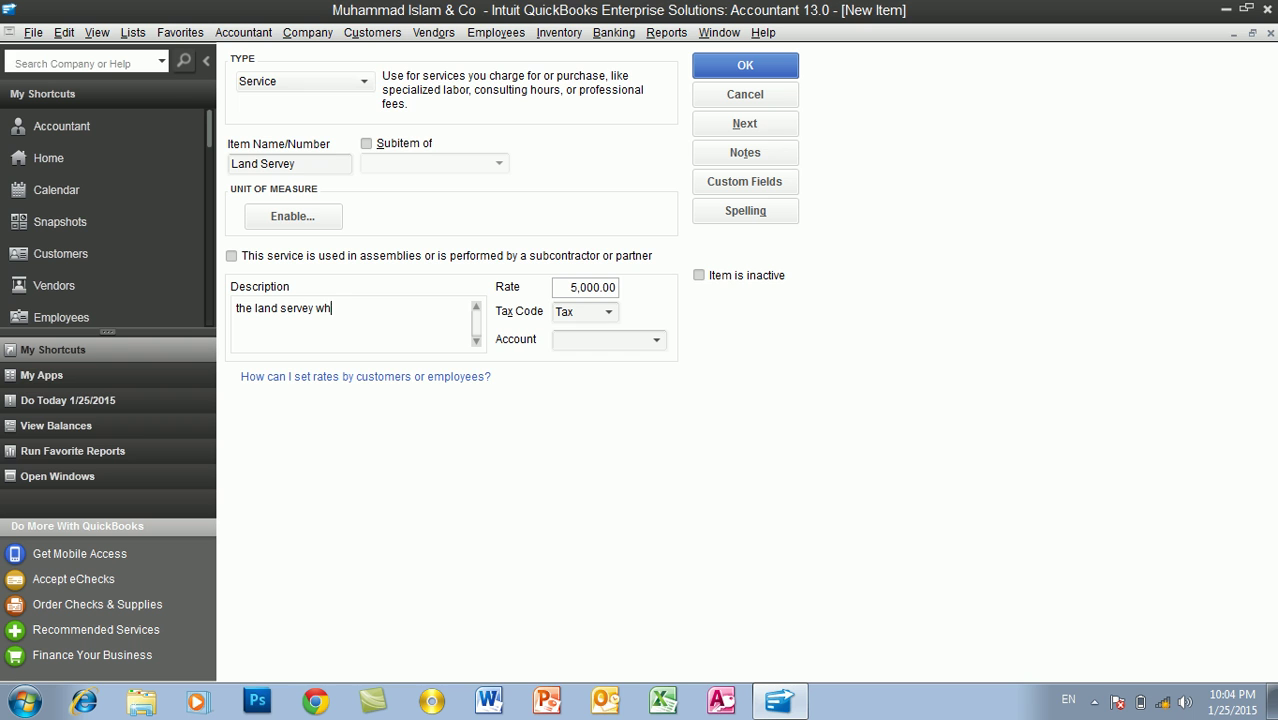
pyautogui.write('ich is done by our technical')
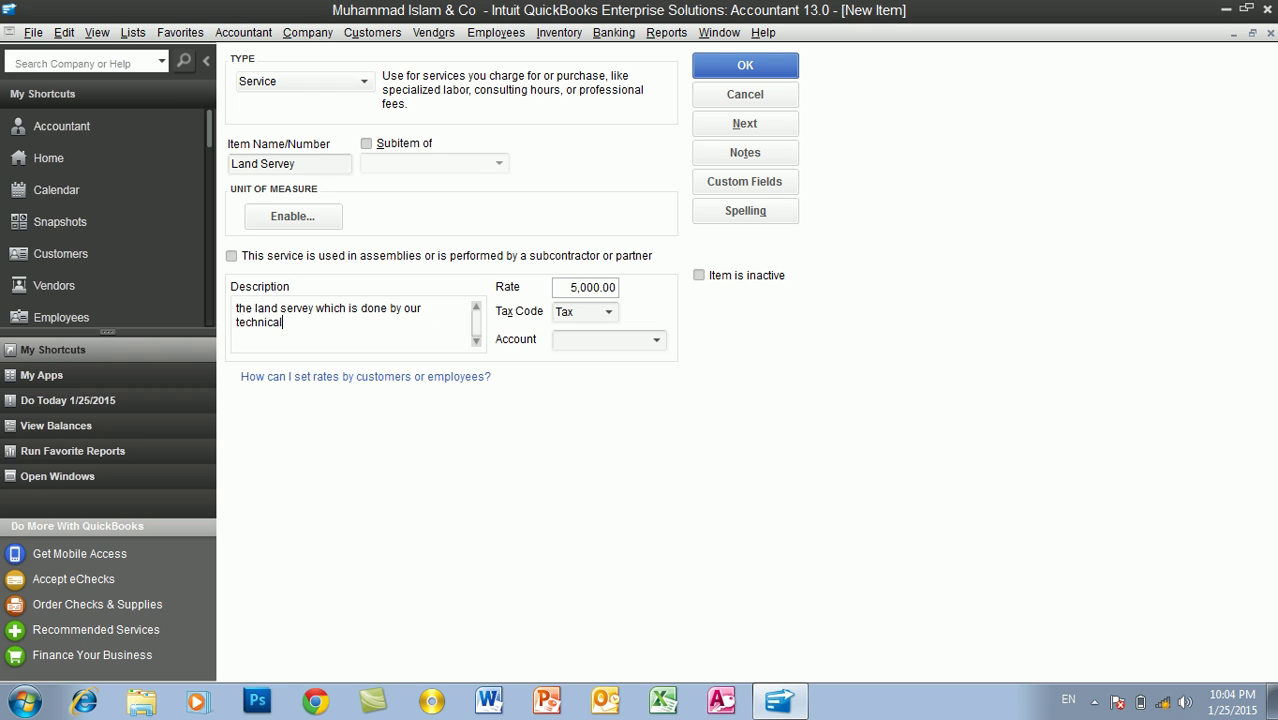
pyautogui.write(' engineer ')
pyautogui.write('the ')
pyautogui.write('cost per ')
pyautogui.write('hous')
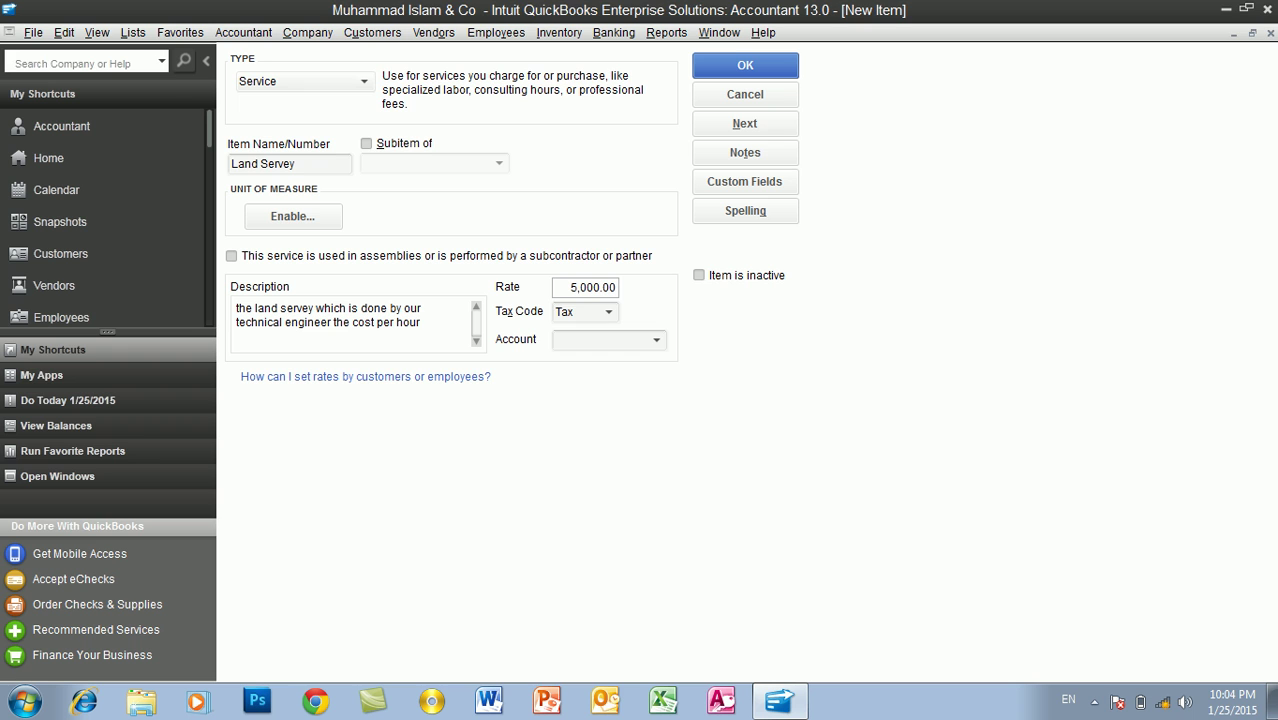
pyautogui.write('is equal to 5000')
# - Set the service item's tax code to Non for non-taxable sales
pyautogui.click(609, 312)
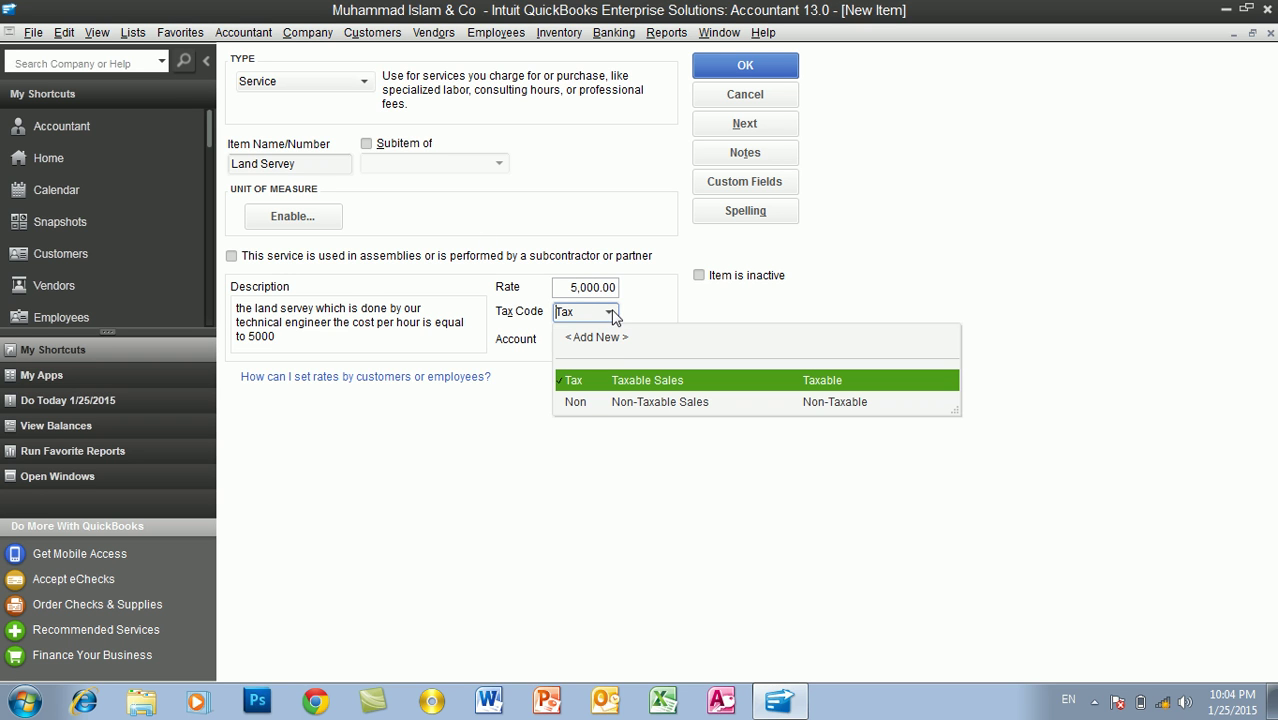
pyautogui.click(632, 405)
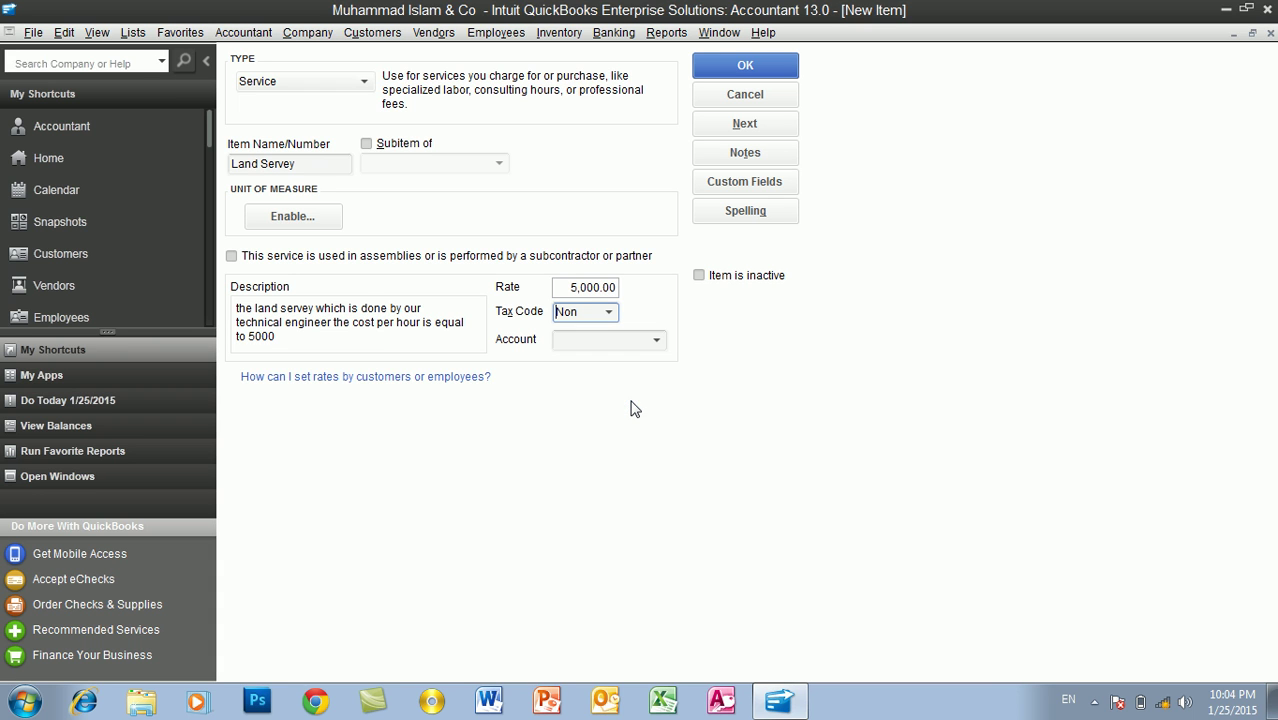
pyautogui.moveTo(565, 287); pyautogui.dragTo(620, 287)
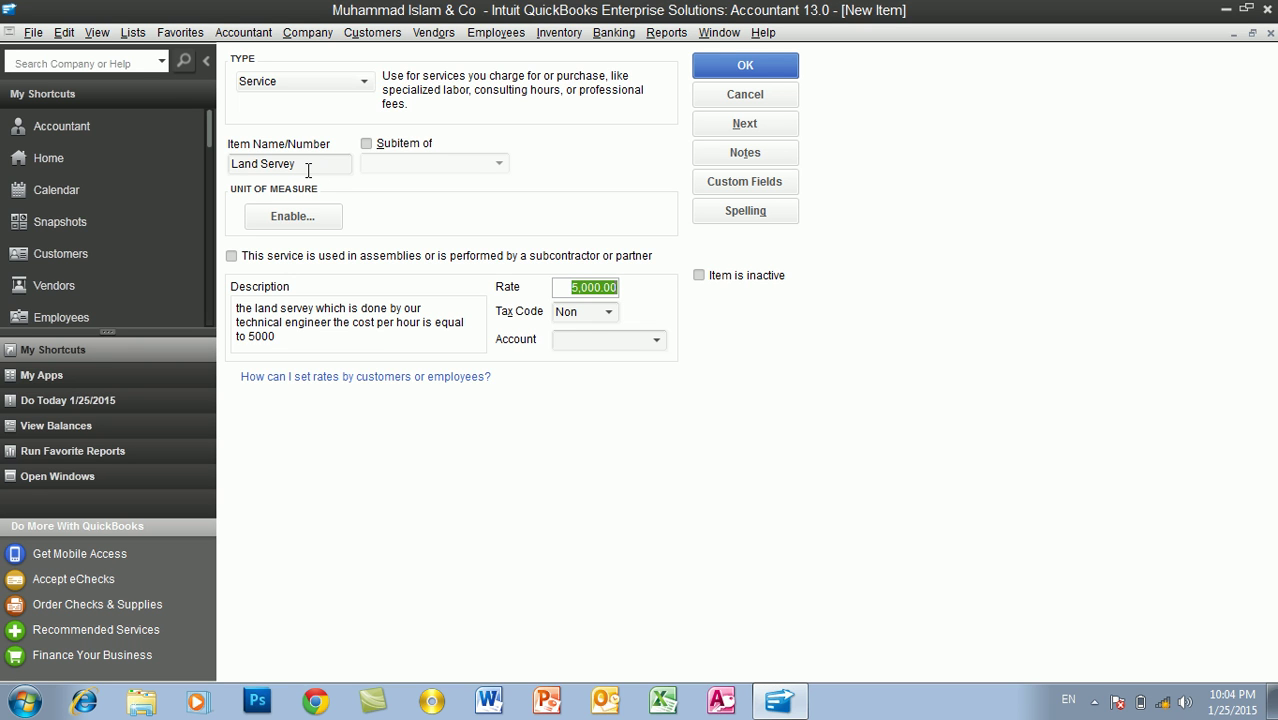
# - Search the item's available accounts for a suitable service or sales account
pyautogui.click(595, 340)
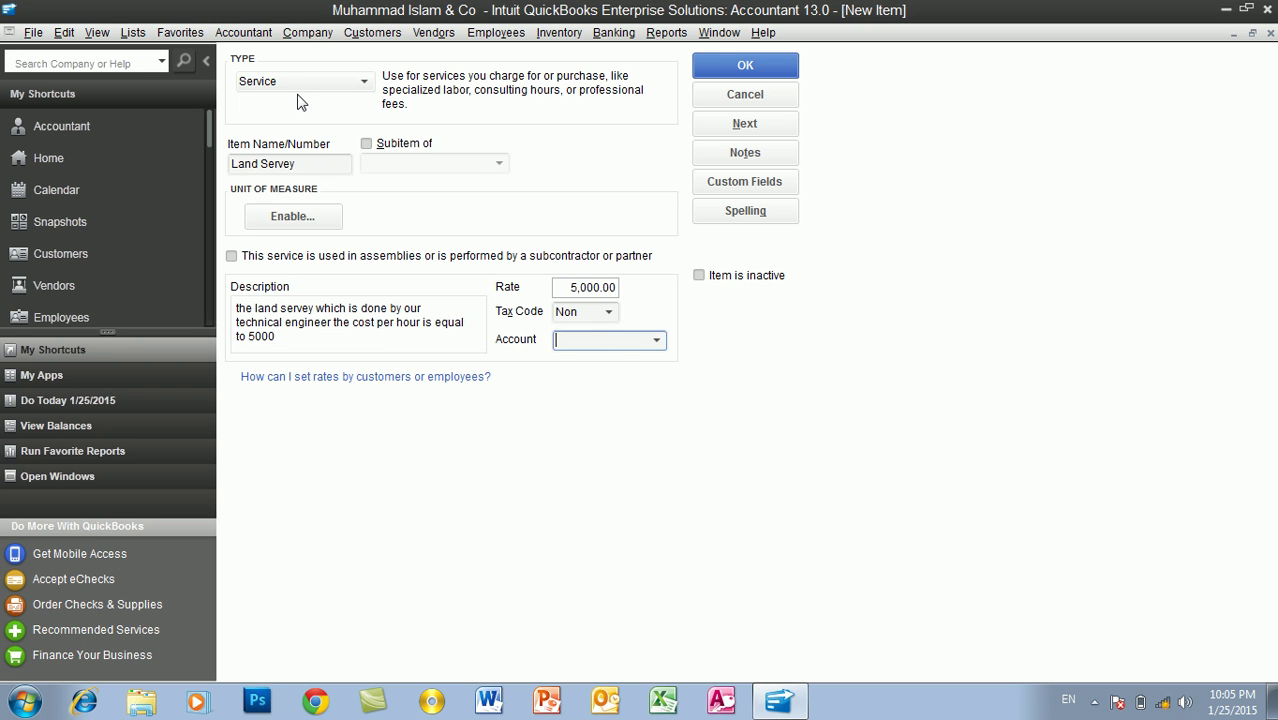
pyautogui.click(659, 343)
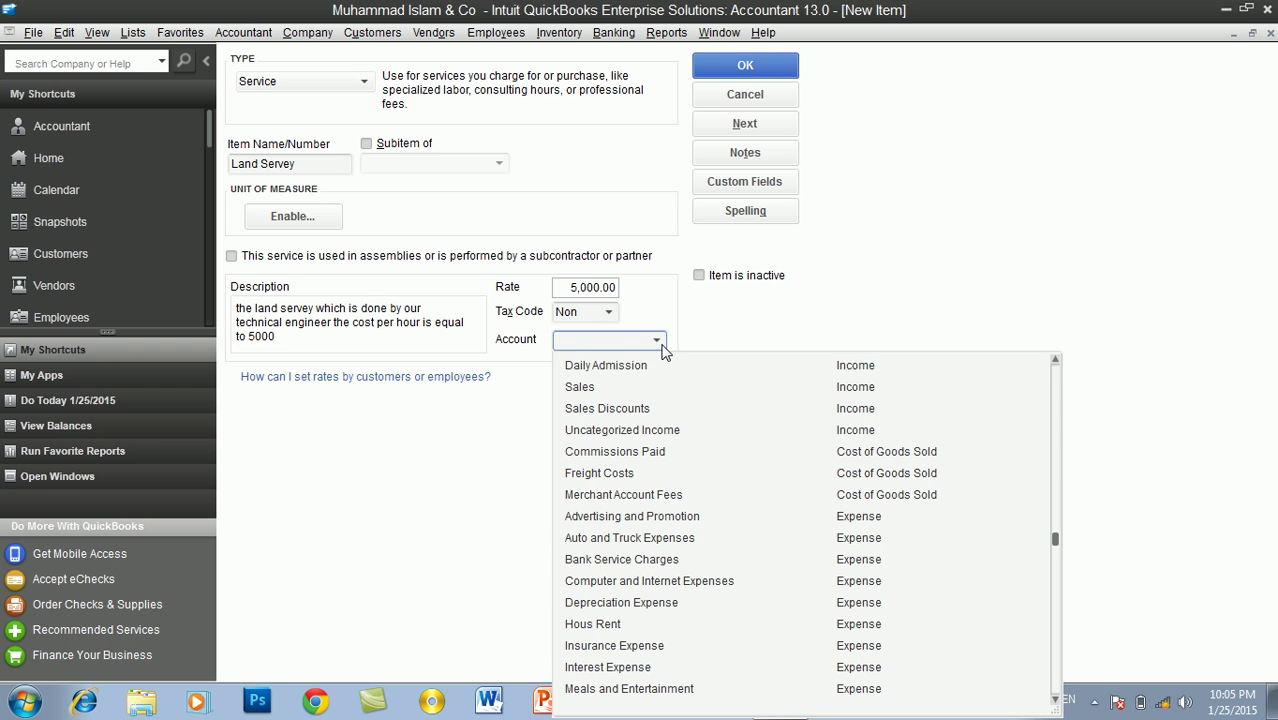
pyautogui.write('S')
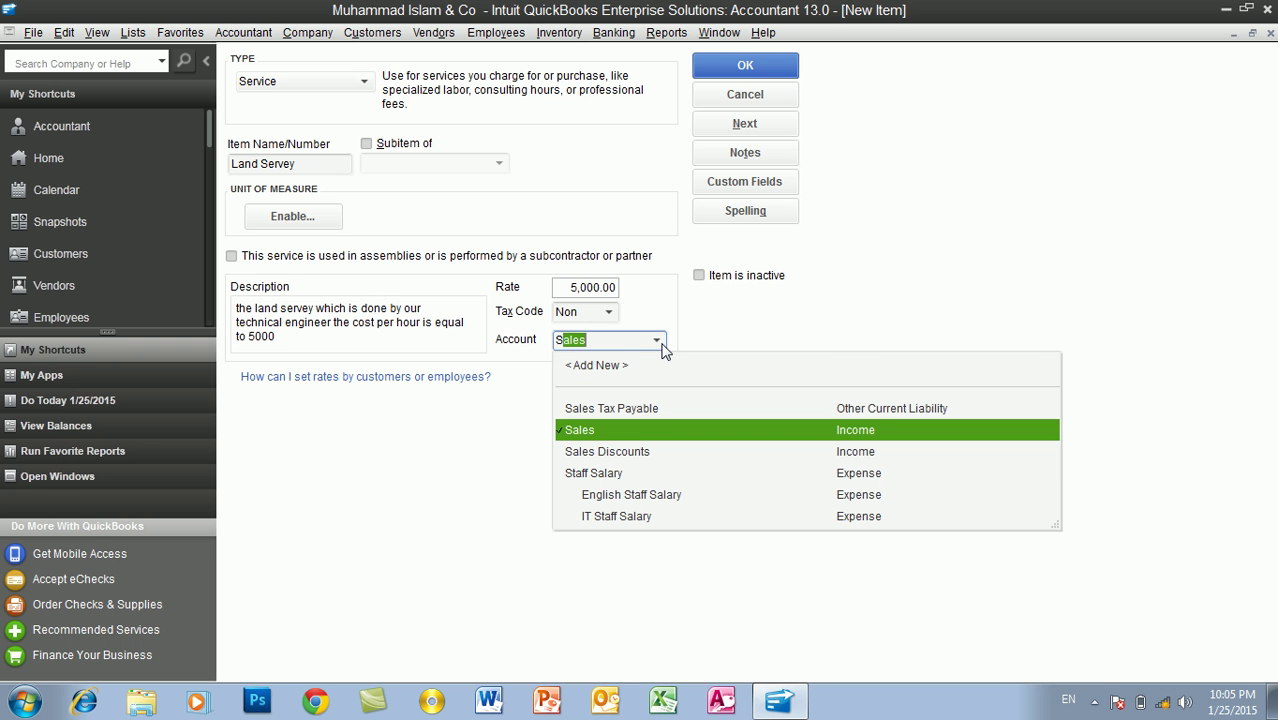
pyautogui.press('BackSpace')
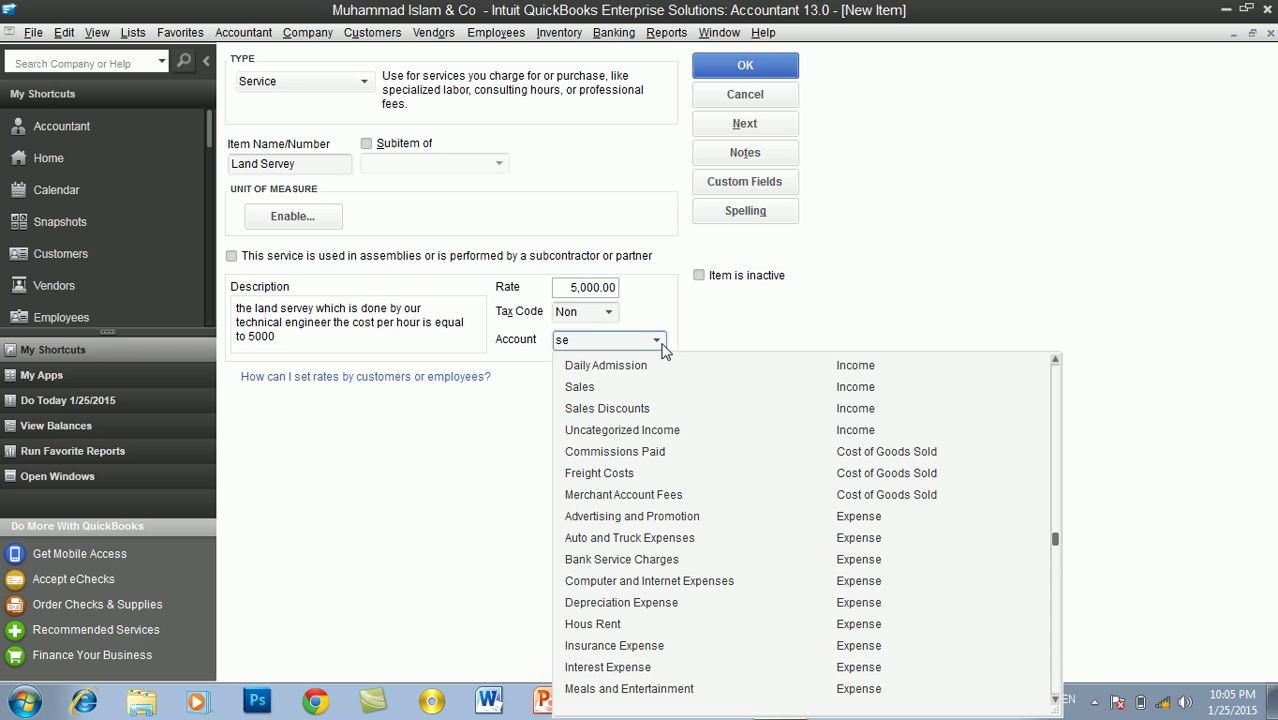
pyautogui.press('BackSpace')
pyautogui.write('Ser')
pyautogui.press('BackSpace')
pyautogui.press('BackSpace')
pyautogui.press('BackSpace')
pyautogui.write('Sale')
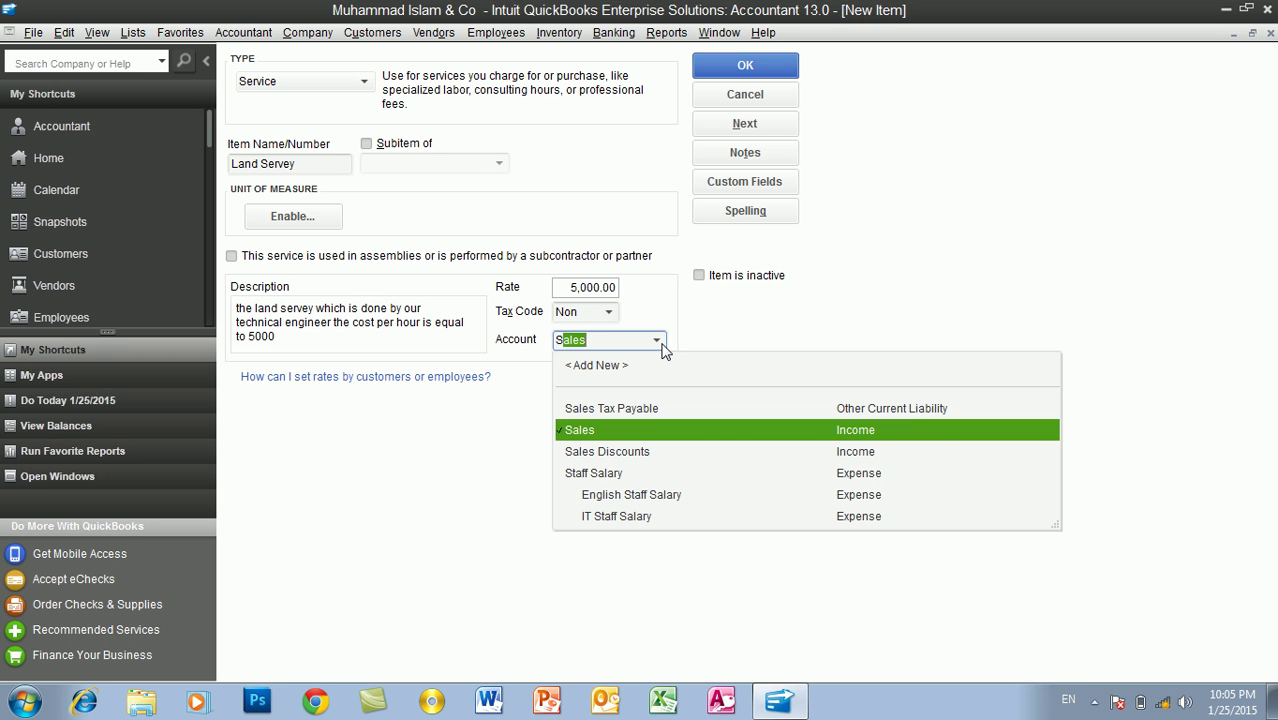
# - Create an Income account named "Service income" and assign it to the service item
pyautogui.click(596, 366)
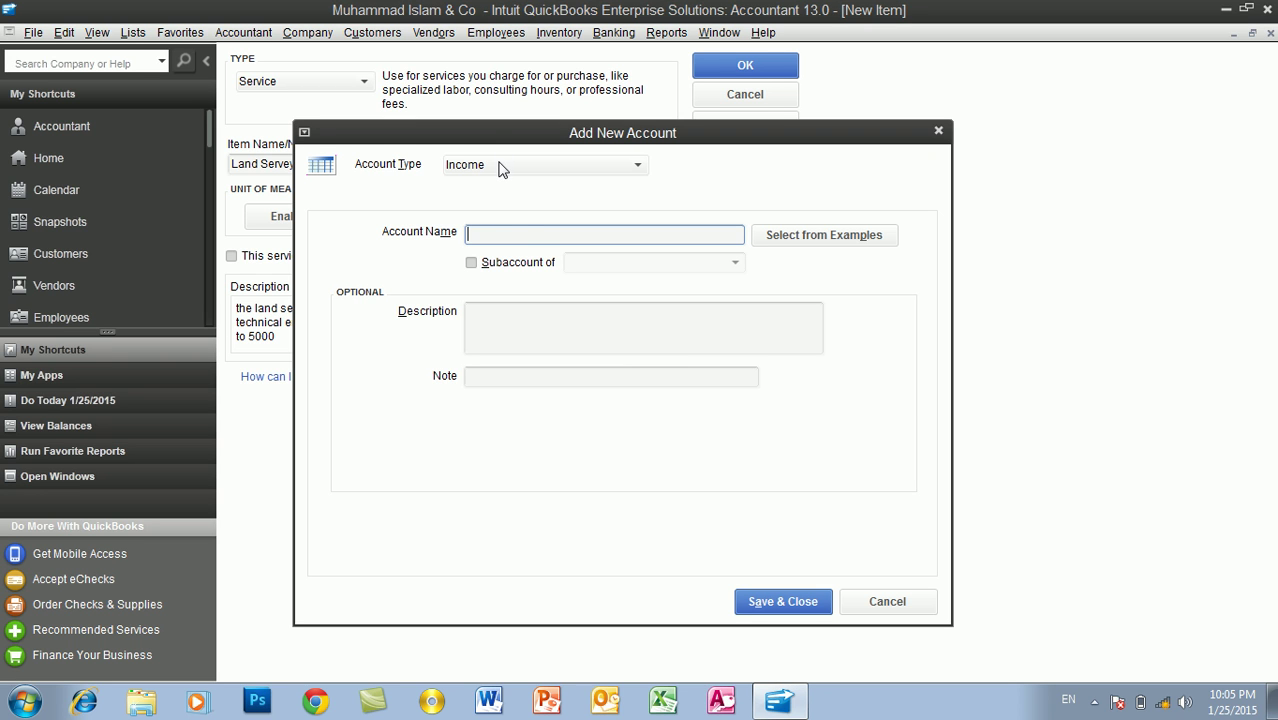
pyautogui.write('Service income')
pyautogui.click(775, 602)
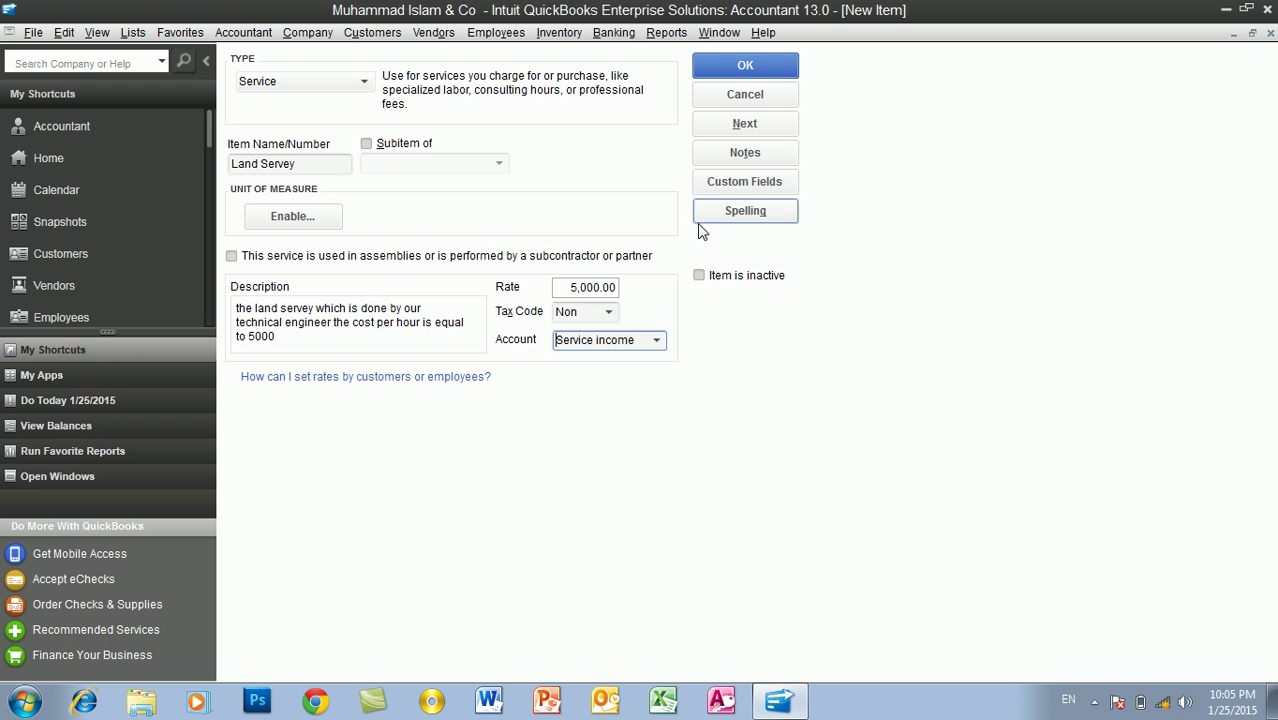
# - Save the Land Servey item, ignoring all spelling flags for "servey", and widen the item list's Price column
pyautogui.click(745, 70)
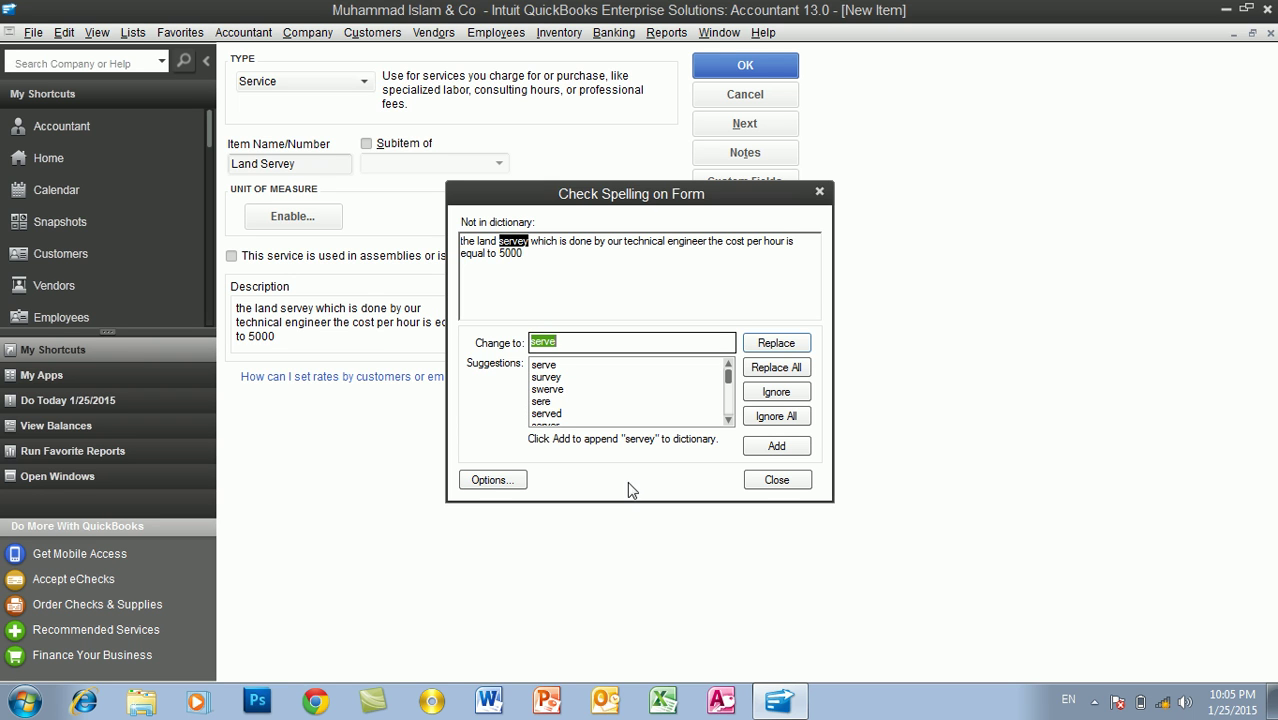
pyautogui.click(766, 420)
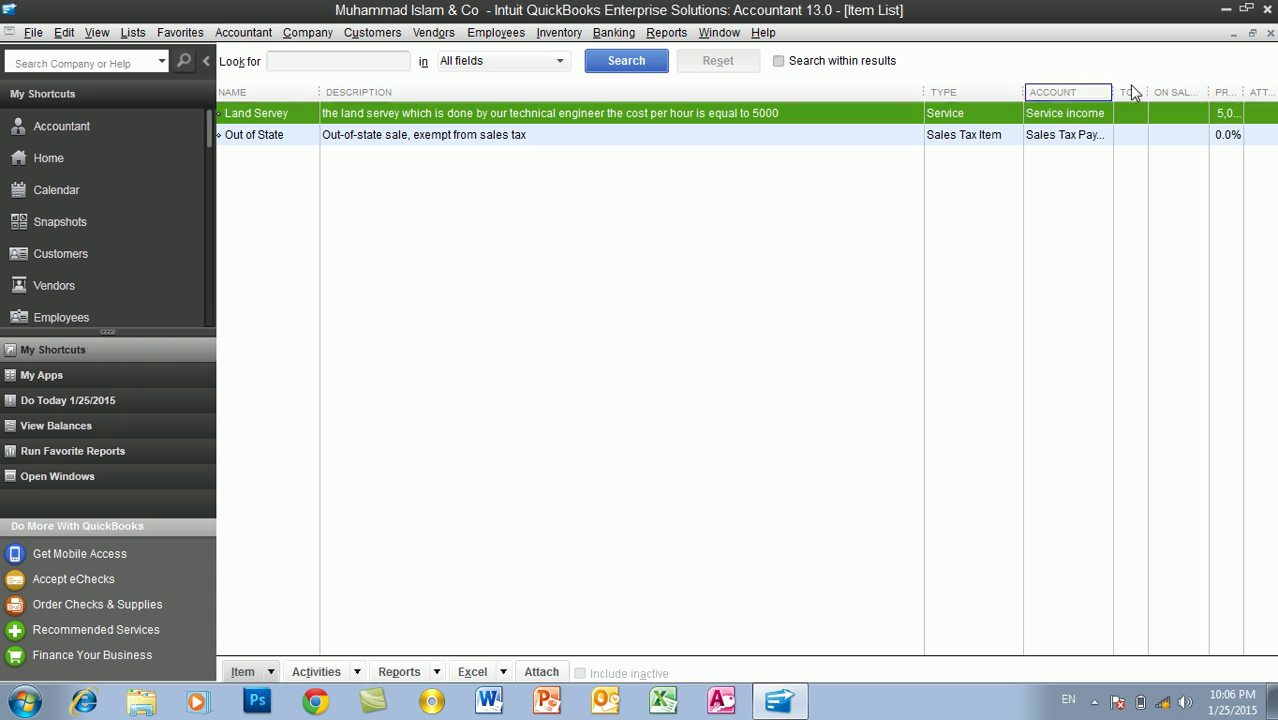
pyautogui.moveTo(1241, 90); pyautogui.dragTo(1255, 89)
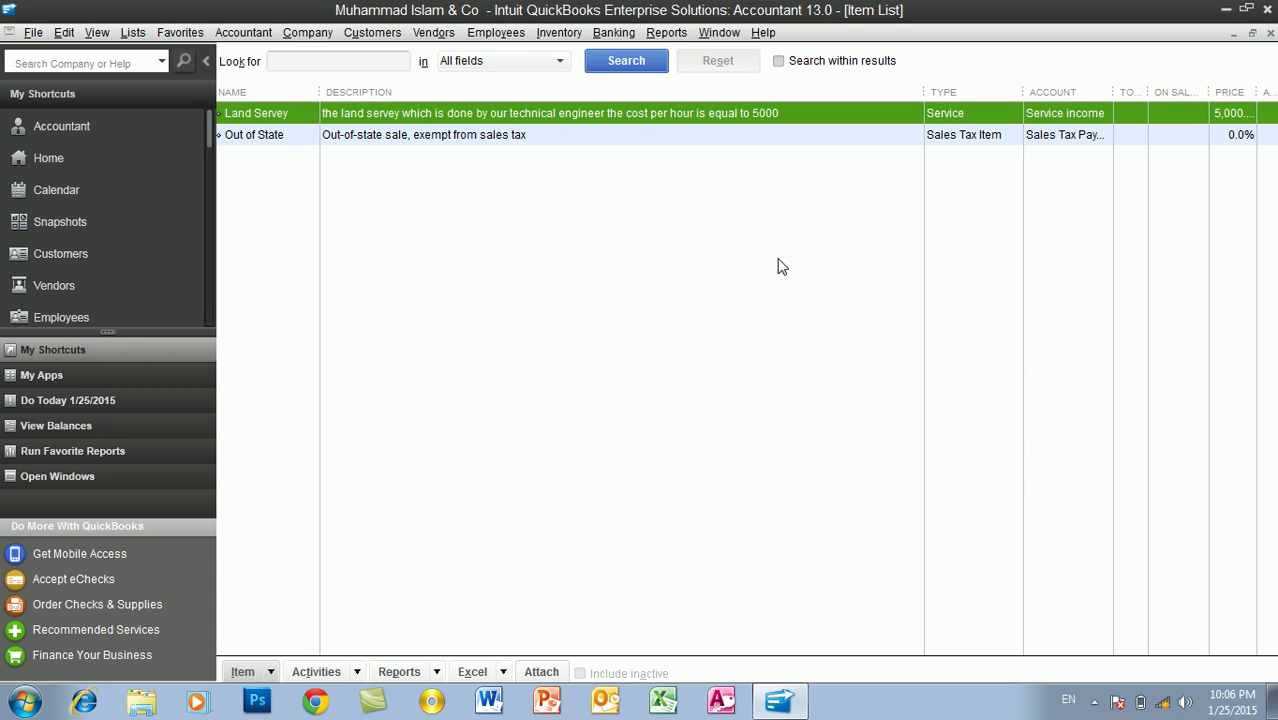
# - Start a new Inventory Part item named "CPU" with manufacturer's part number GP1020
pyautogui.hotkey('ctrl', 'n')
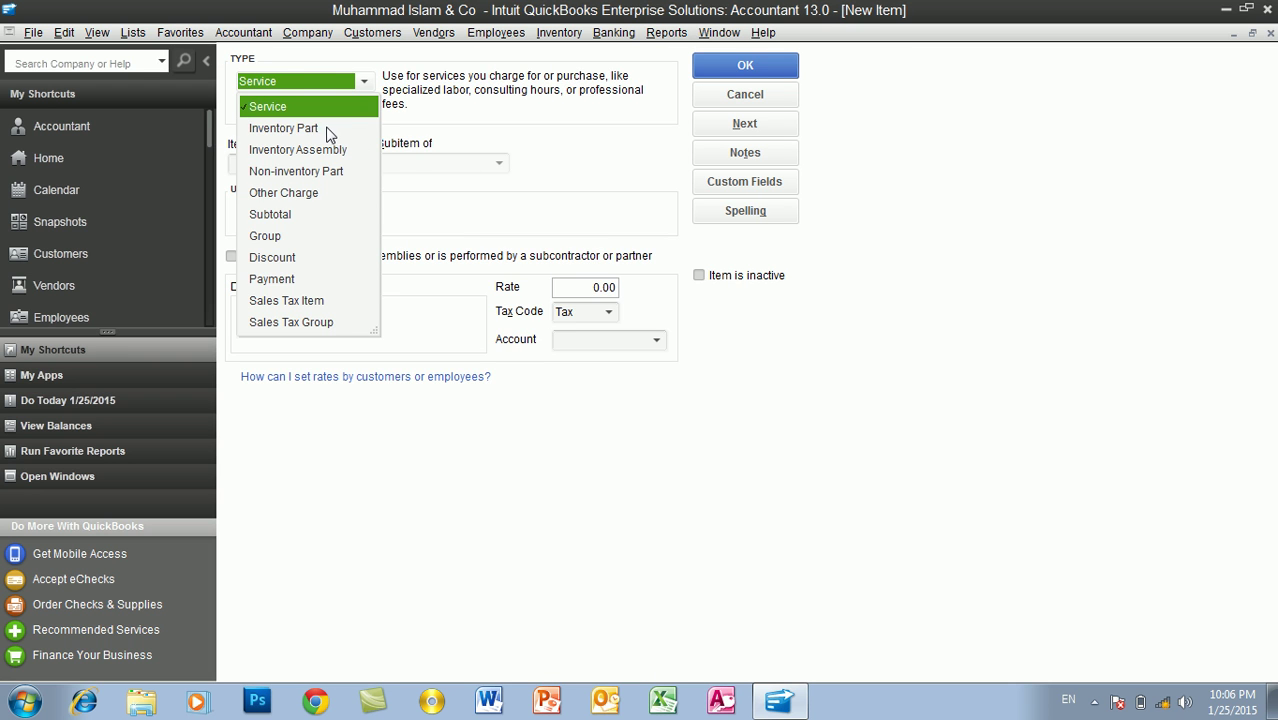
pyautogui.click(330, 130)
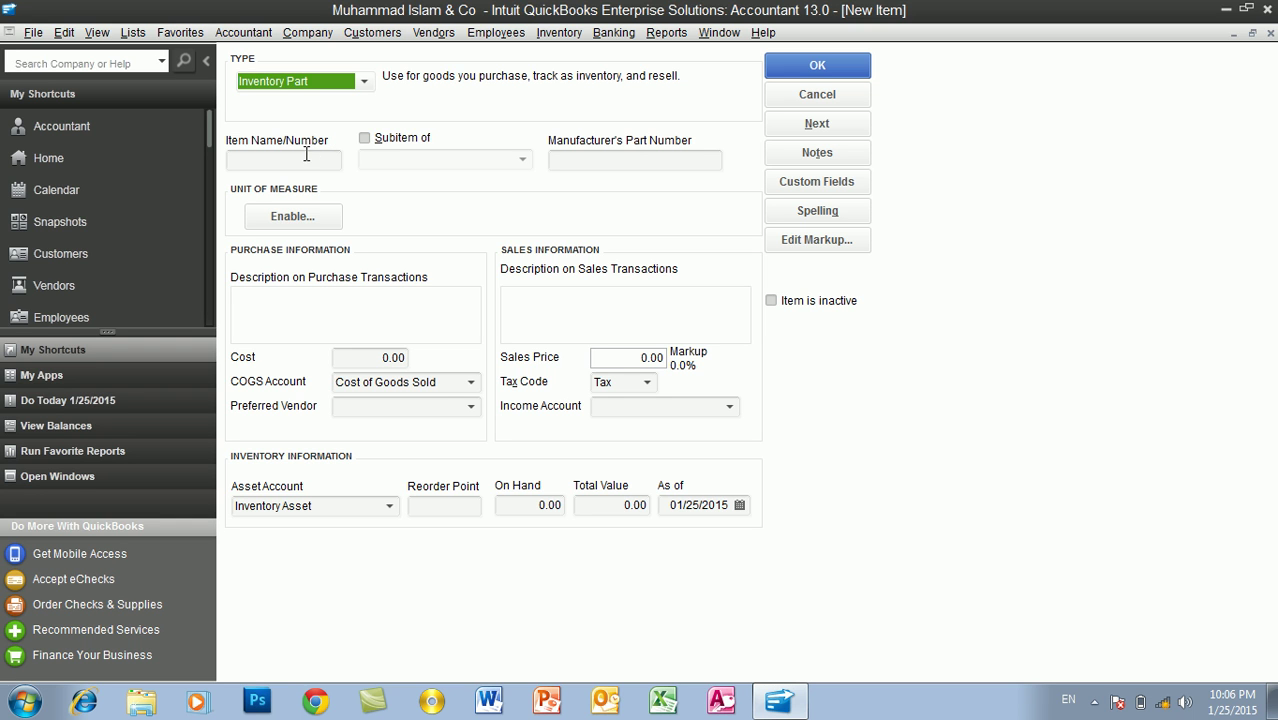
pyautogui.click(303, 158)
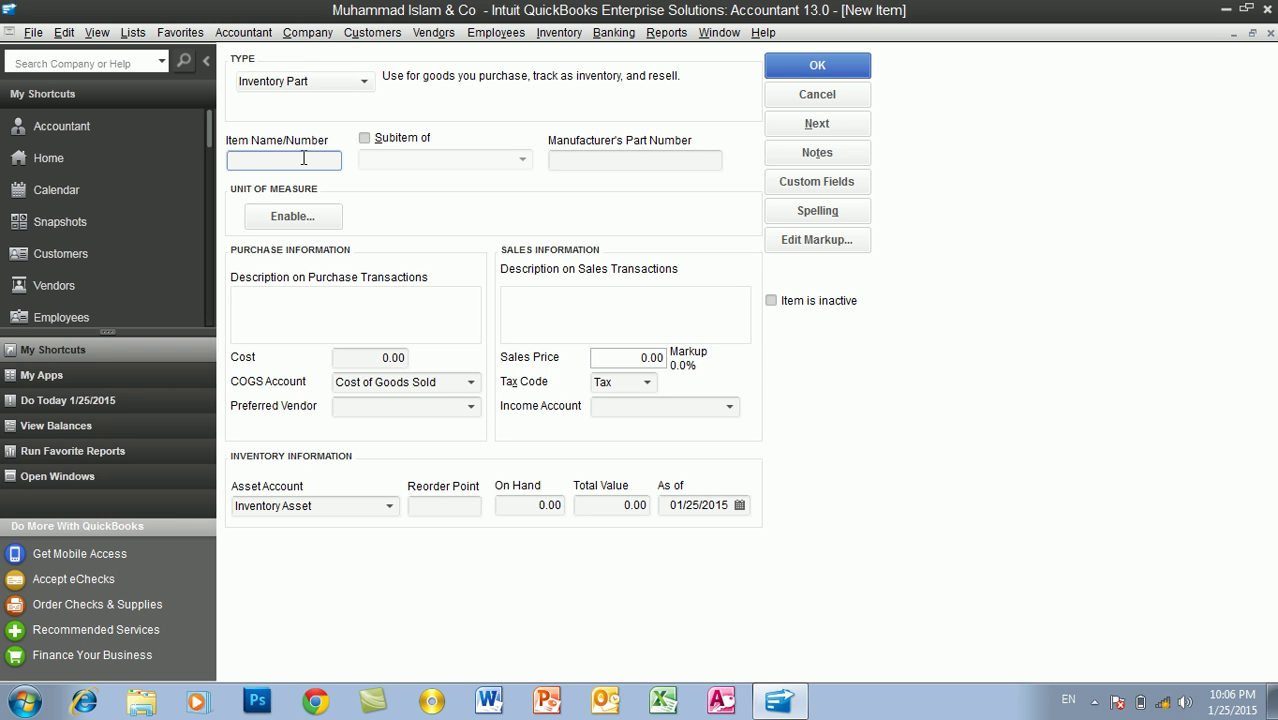
pyautogui.write('CPU')
pyautogui.click(588, 157)
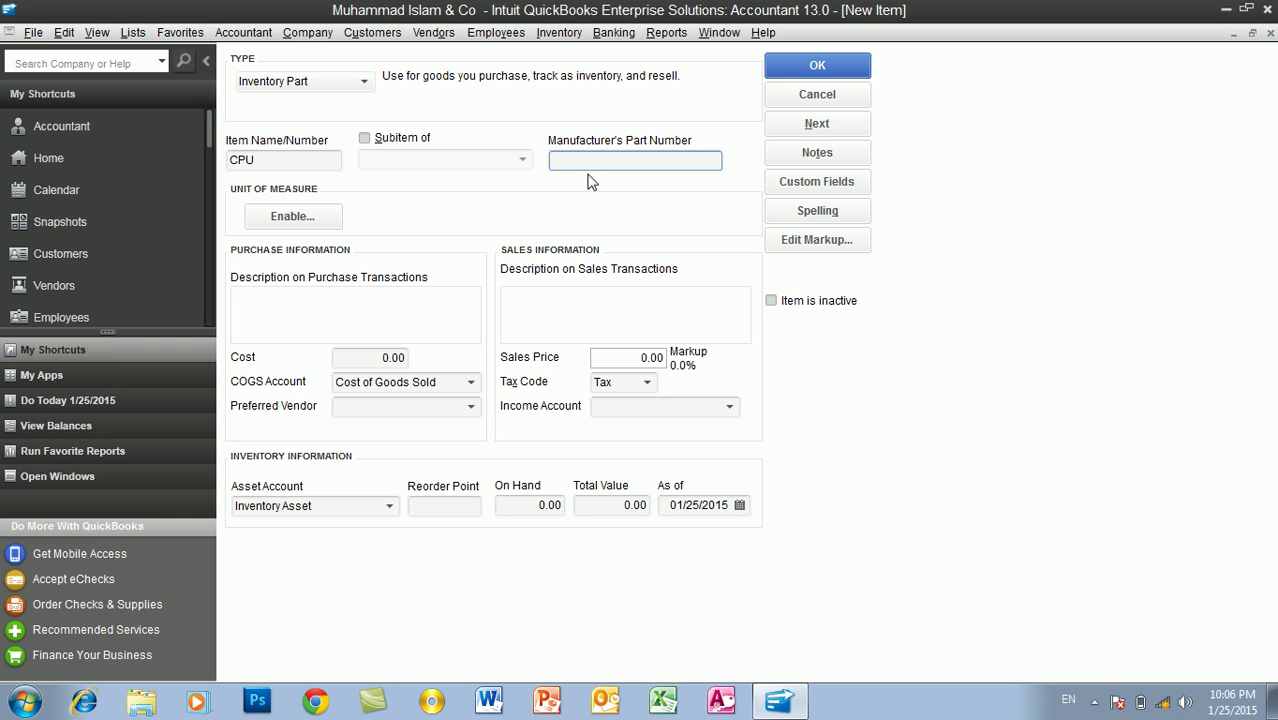
pyautogui.write('GP1020')
# - Begin the CPU item's purchase description with the line "Intell P4"
pyautogui.click(358, 312)
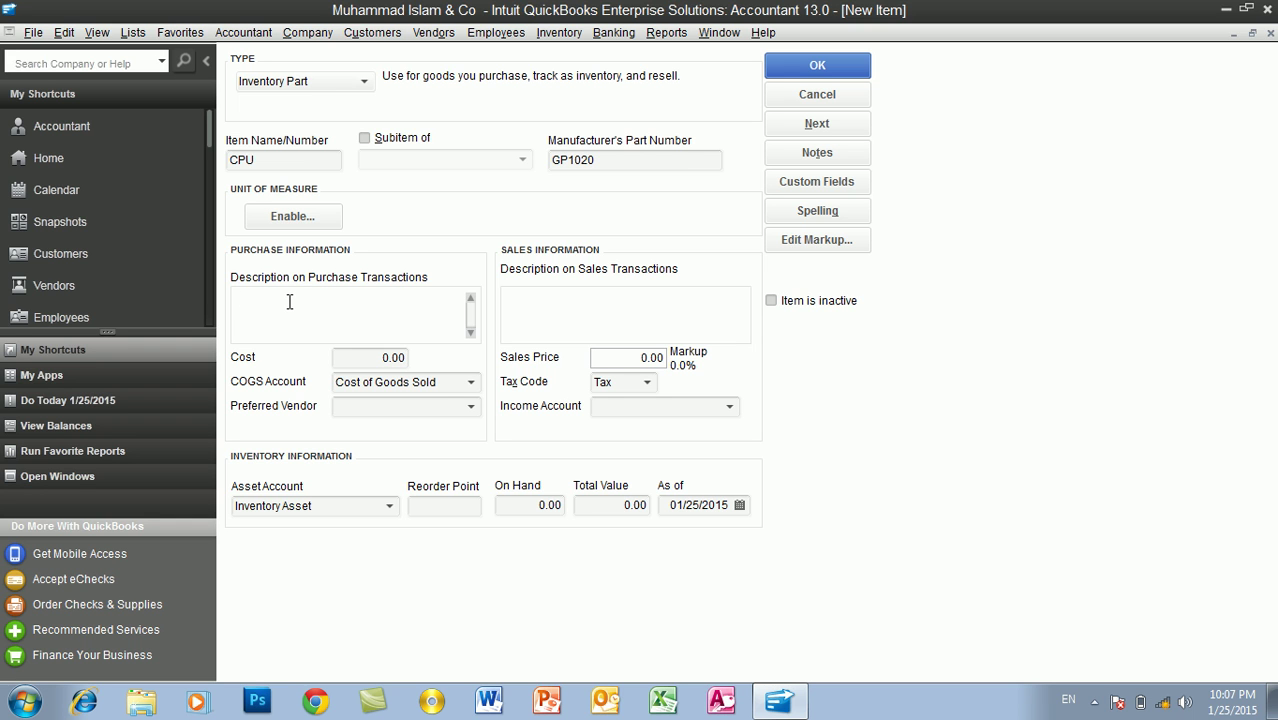
pyautogui.click(544, 300)
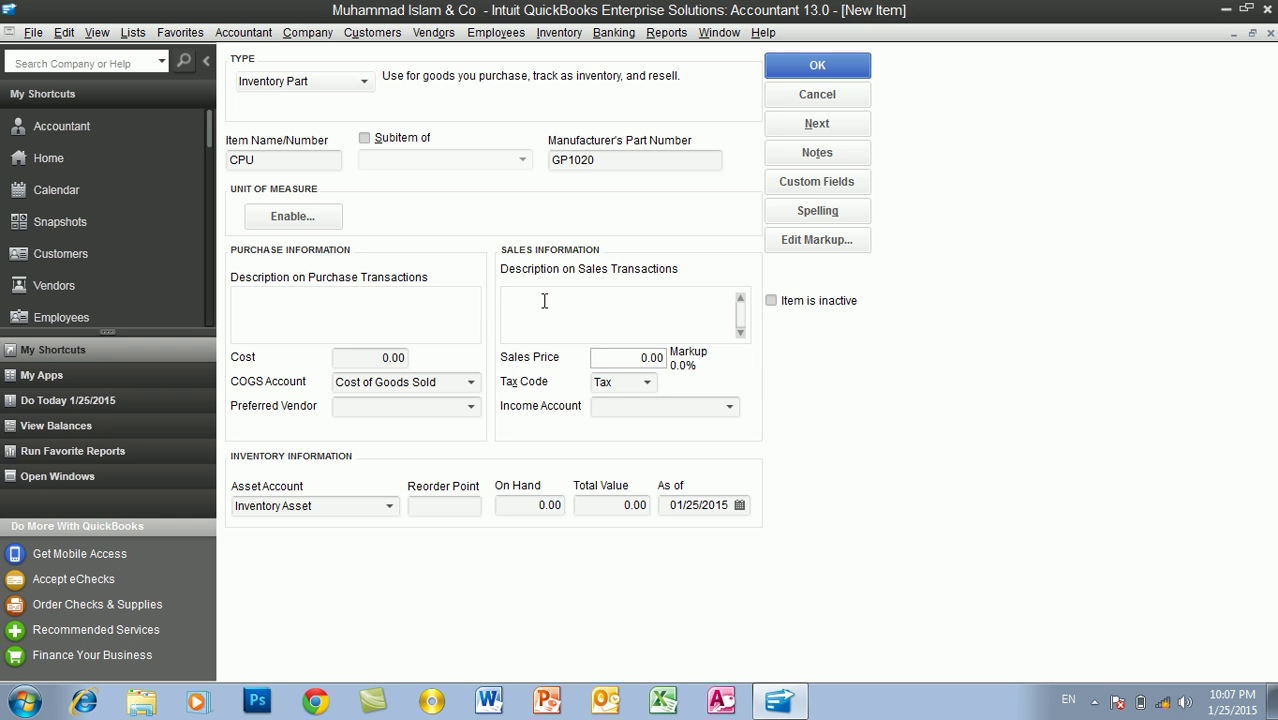
pyautogui.click(449, 310)
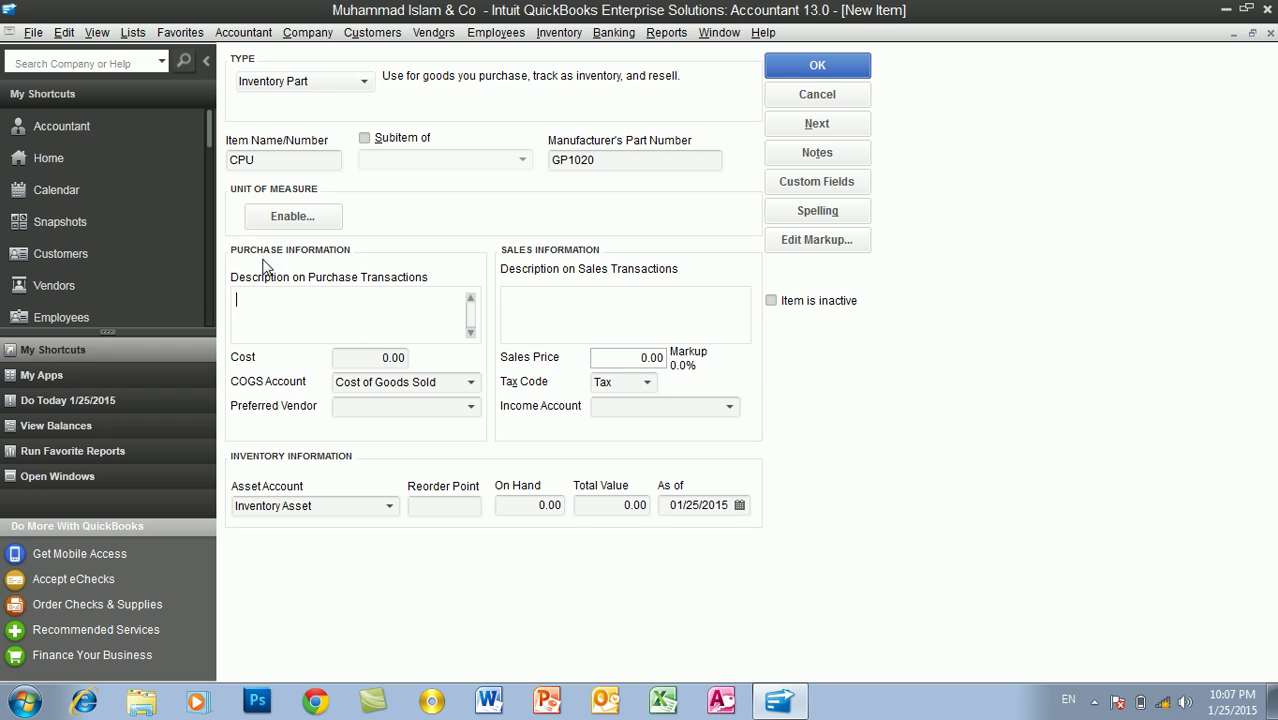
pyautogui.click(303, 324)
pyautogui.write('CPU I')
pyautogui.press('BackSpace')
pyautogui.press('BackSpace')
pyautogui.write('Inter')
pyautogui.press('BackSpace')
pyautogui.write('l')
pyautogui.write('l')
pyautogui.write(' P4')
# - Add "Ram 4GB" and "Processor 2.0 HDD 250GB" as further lines of the CPU item's purchase description
pyautogui.write('Ram')
pyautogui.write(' 4')
pyautogui.write('GB ')
pyautogui.write('Process')
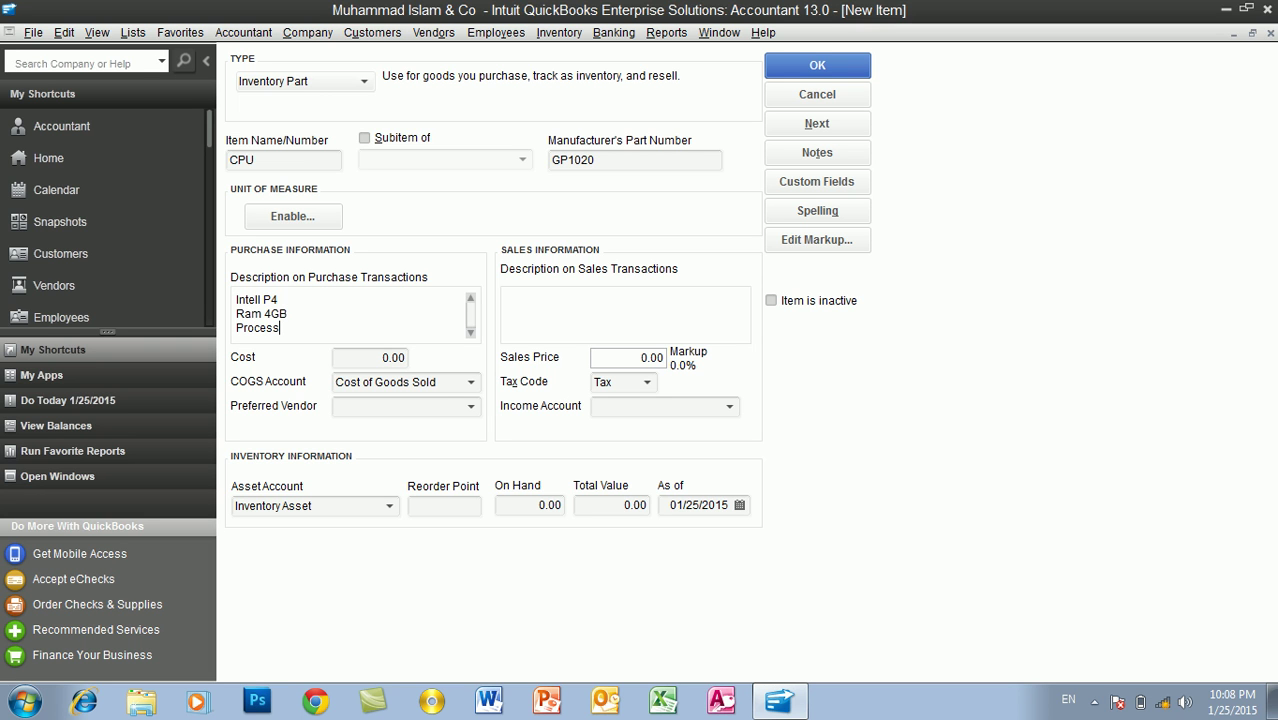
pyautogui.press('BackSpace')
pyautogui.write('sor 2.00')
pyautogui.press('BackSpace')
pyautogui.press('Tab')
pyautogui.click(316, 322)
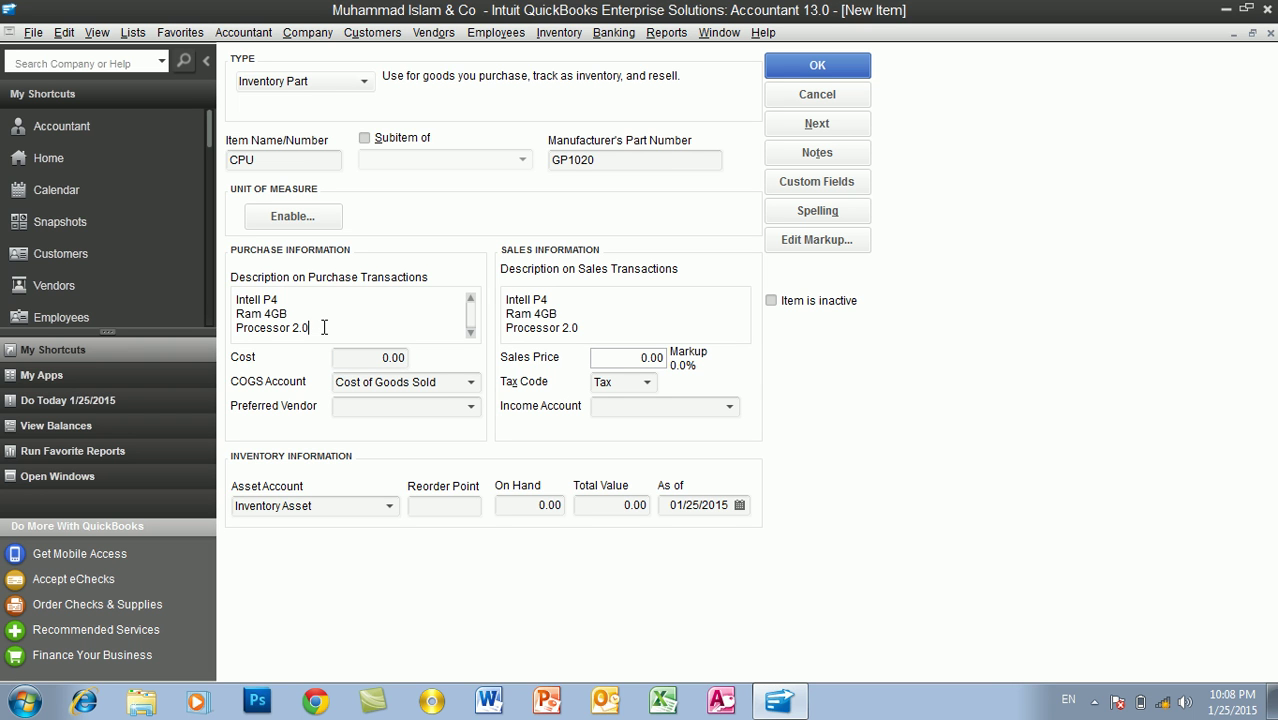
pyautogui.write('HDD 250GB')
# - Set the CPU item's cost to 3,000 under Cost of Goods Sold and assign the existing vendor as its preferred vendor
pyautogui.moveTo(600, 326); pyautogui.dragTo(508, 293)
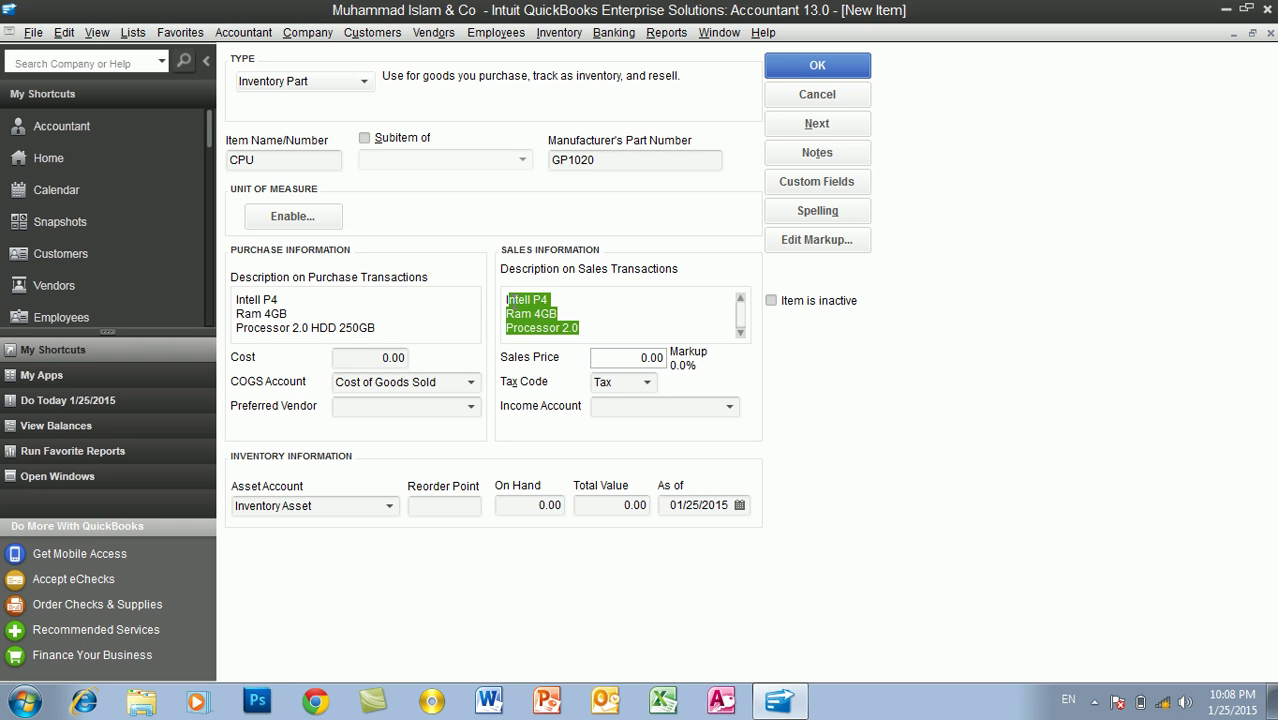
pyautogui.click(579, 327)
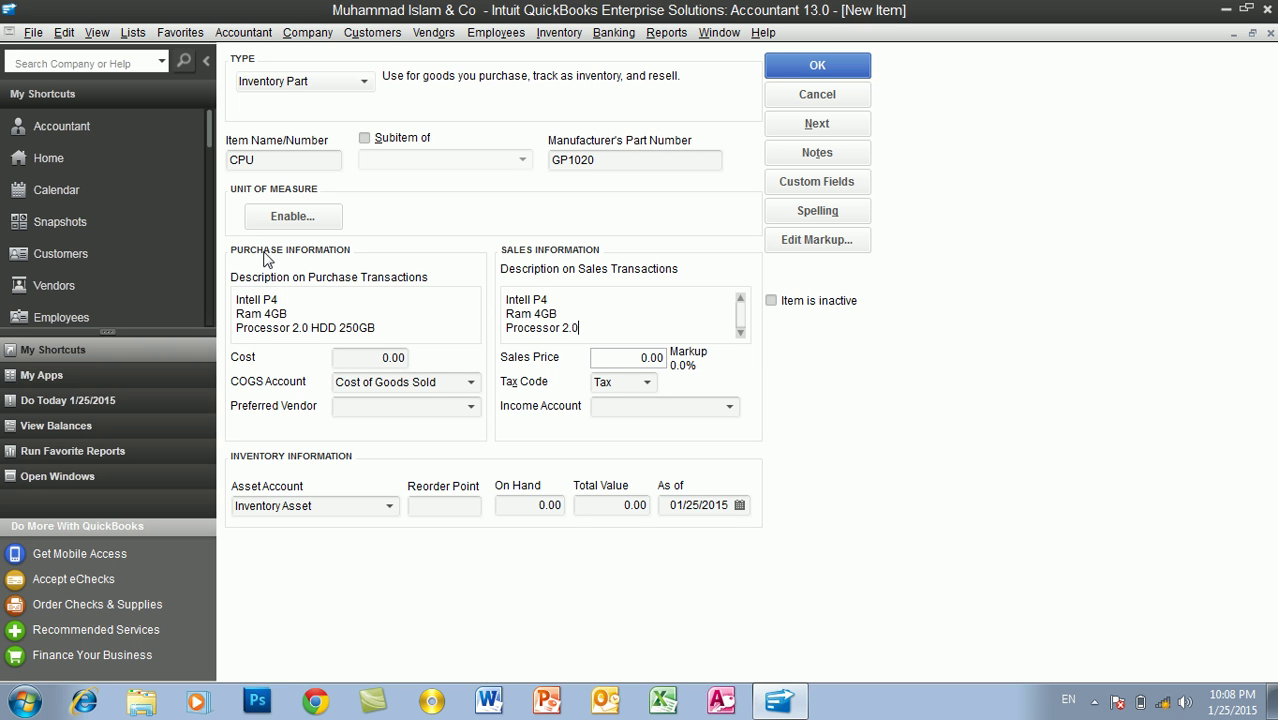
pyautogui.moveTo(375, 357); pyautogui.dragTo(411, 357)
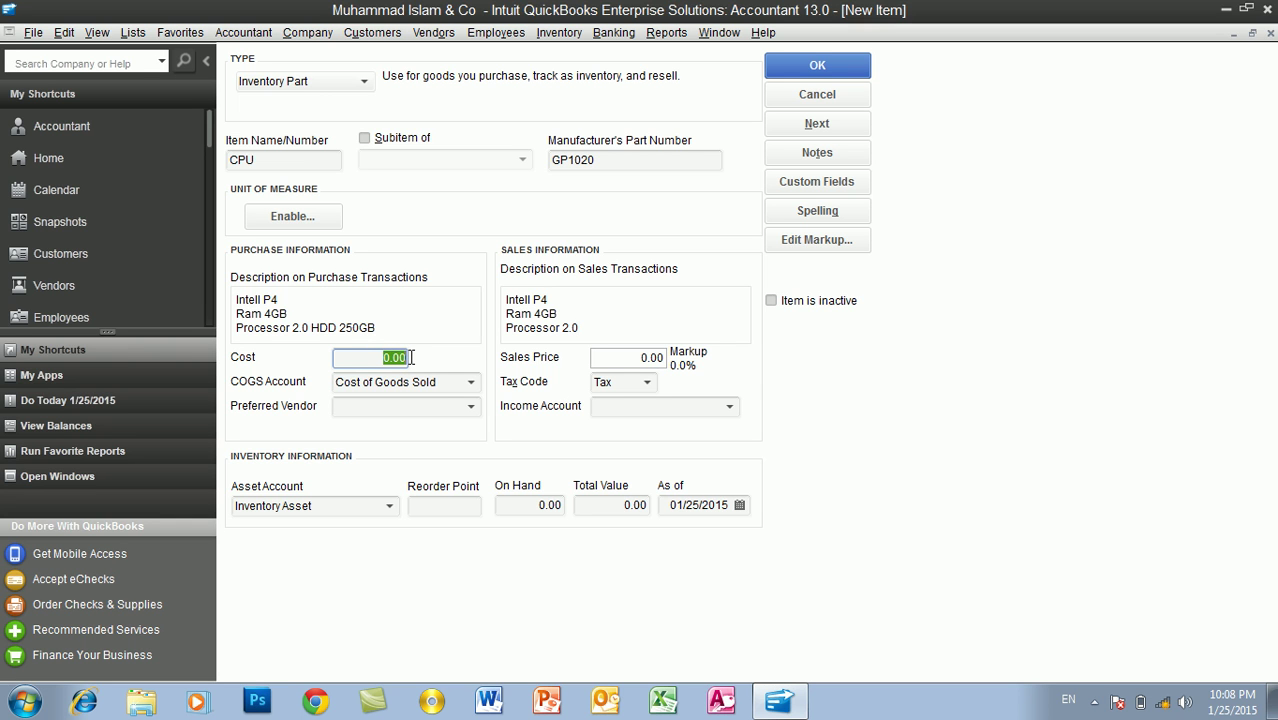
pyautogui.write('3000')
pyautogui.press('Tab')
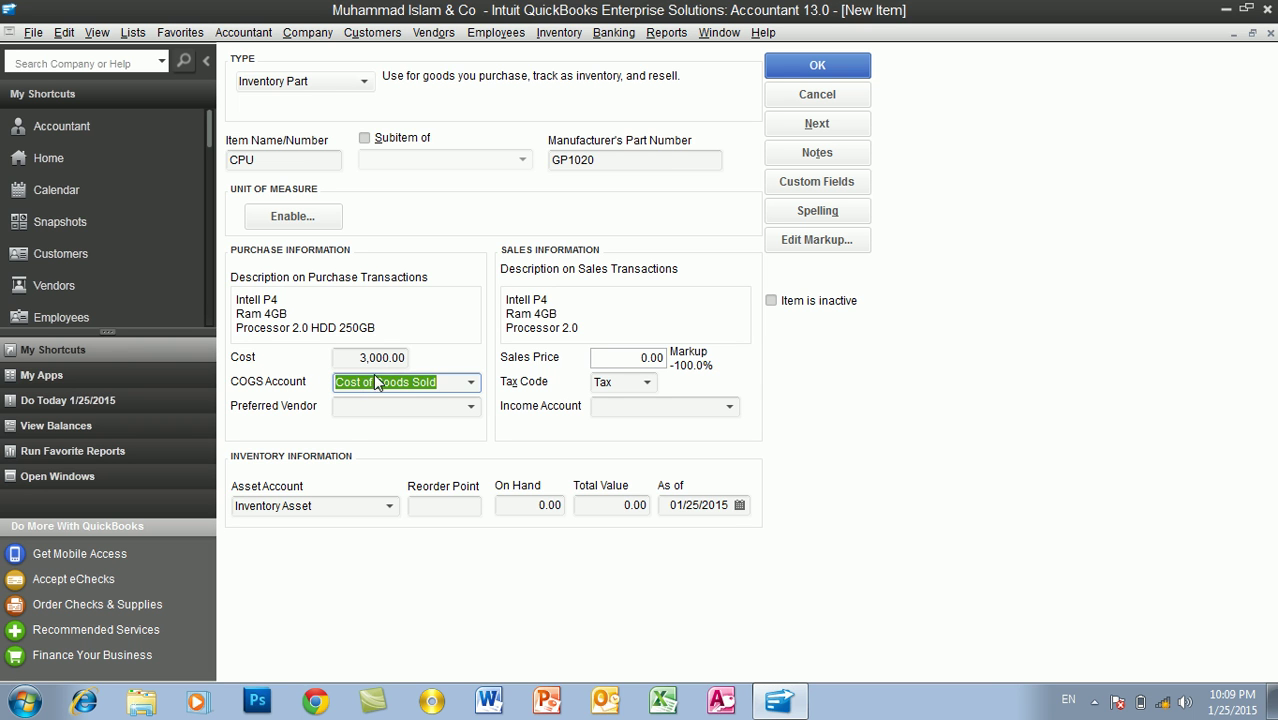
pyautogui.click(471, 383)
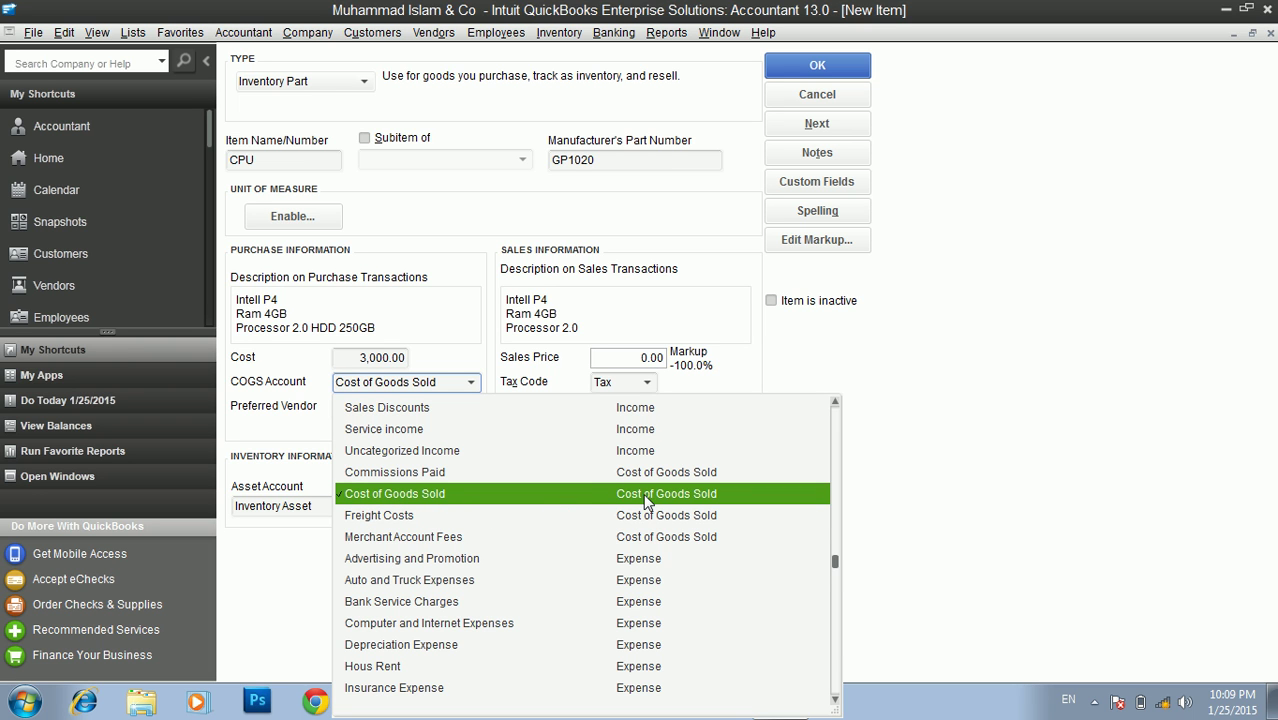
pyautogui.click(462, 352)
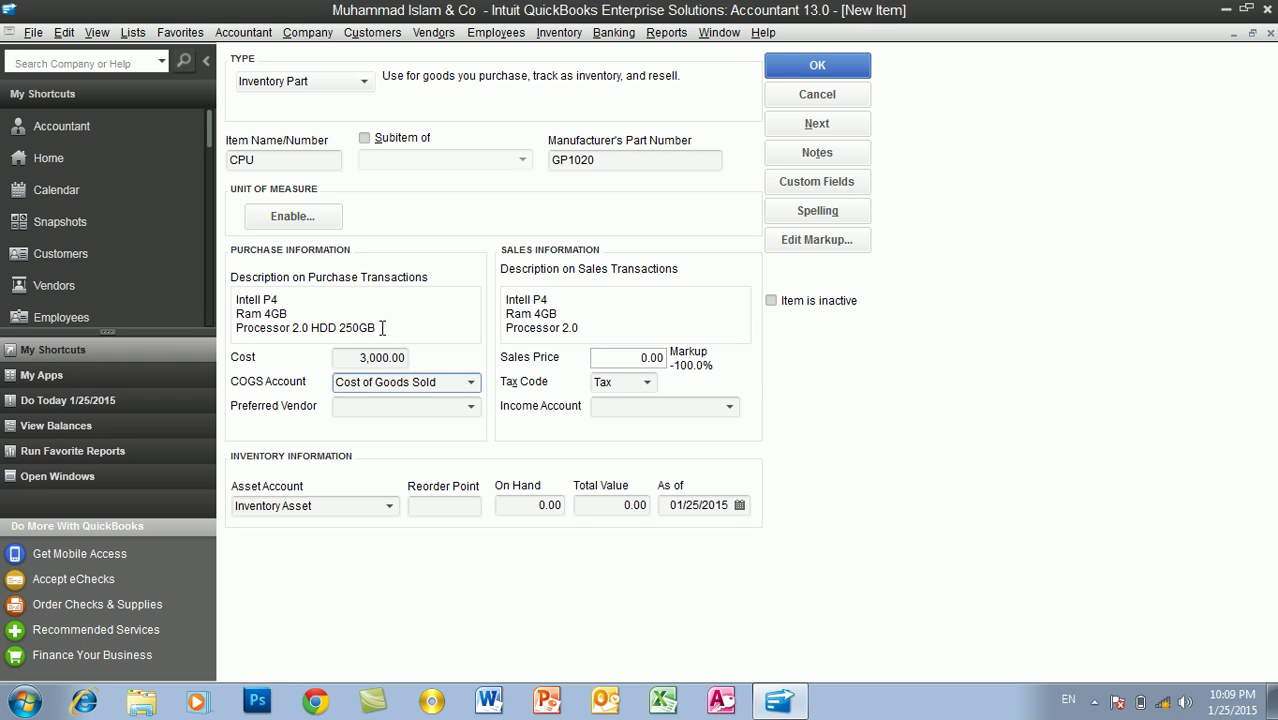
pyautogui.click(472, 408)
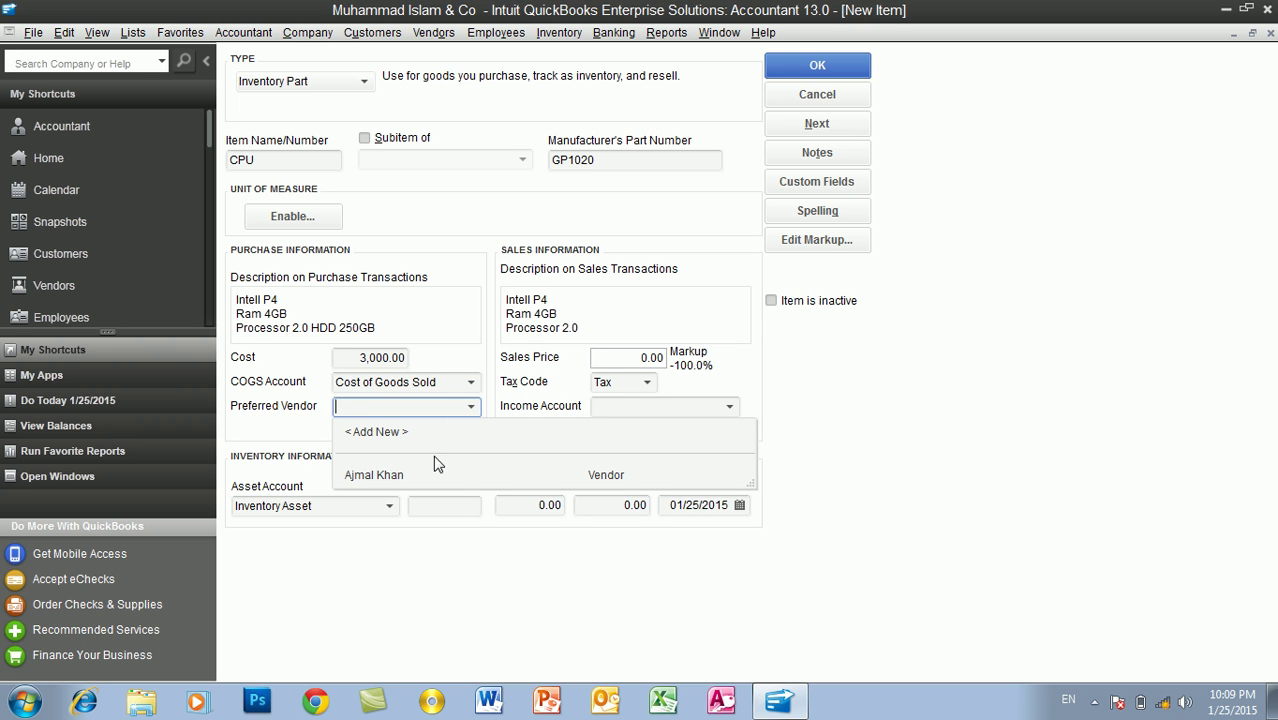
pyautogui.click(388, 476)
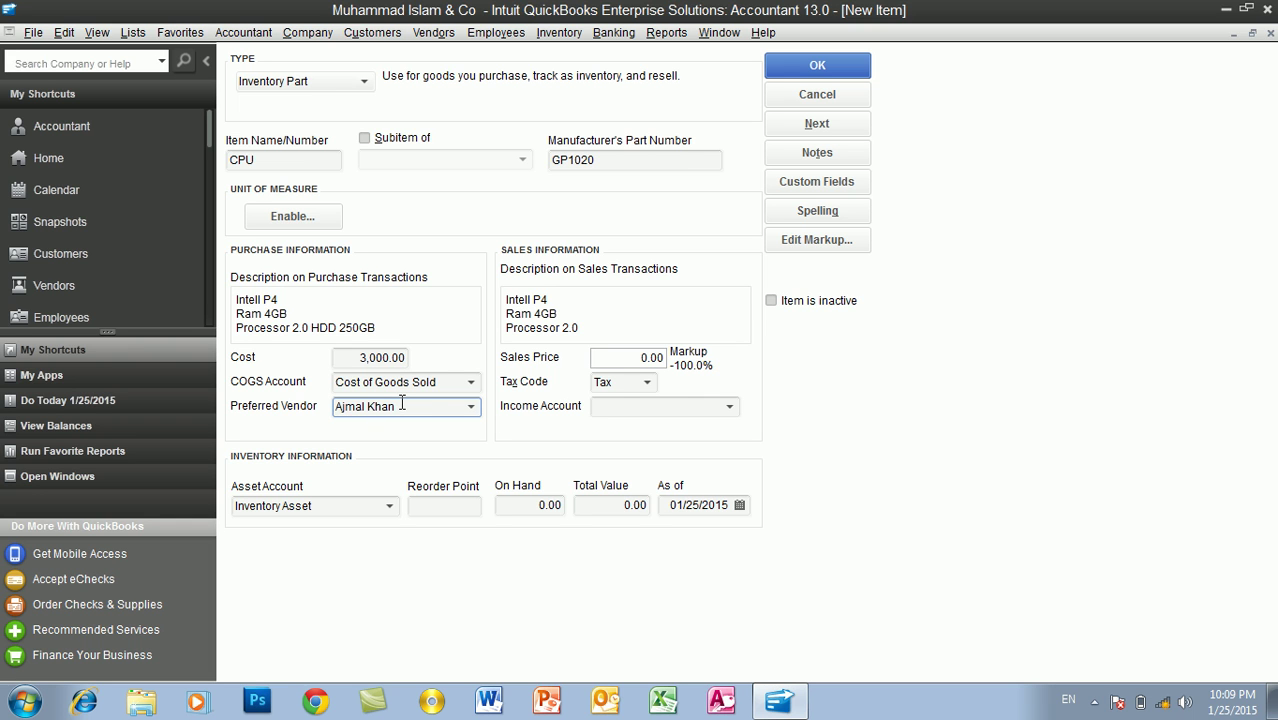
# - Set the CPU item's sales price to 5,500 and its tax code to Non
pyautogui.click(609, 357)
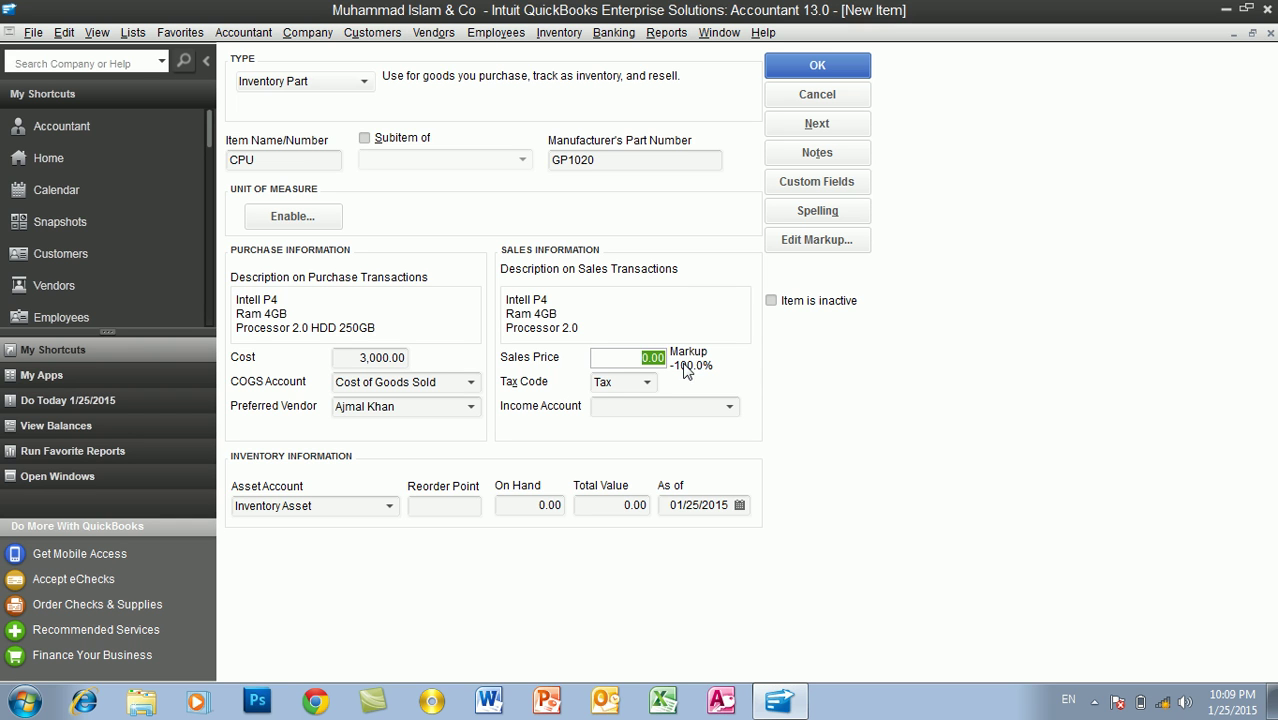
pyautogui.write('55000')
pyautogui.press('BackSpace')
pyautogui.press('Tab')
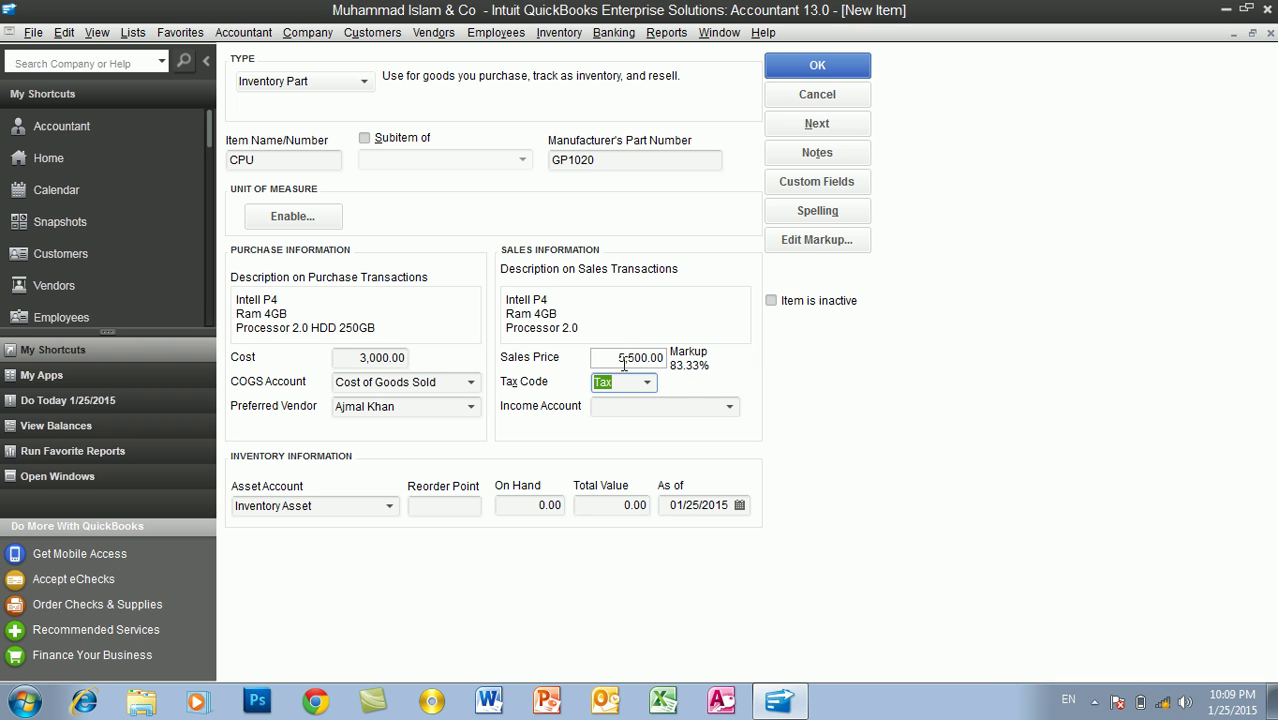
pyautogui.click(647, 384)
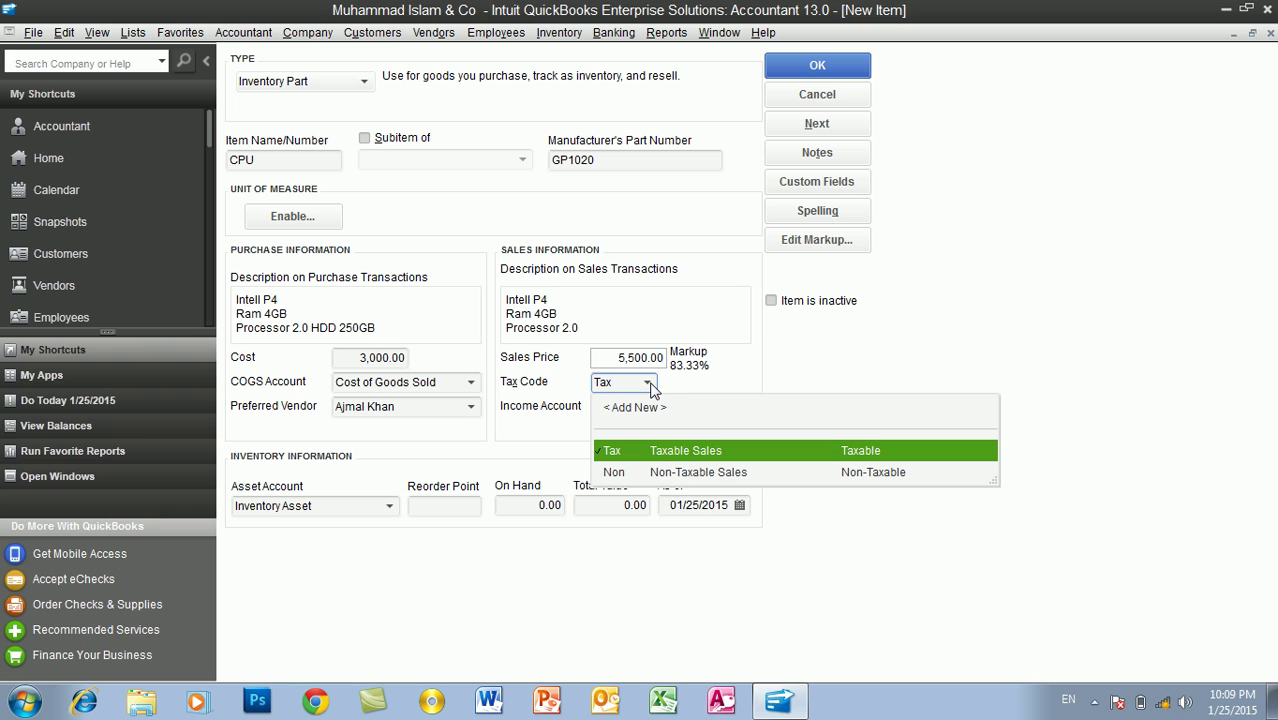
pyautogui.click(672, 474)
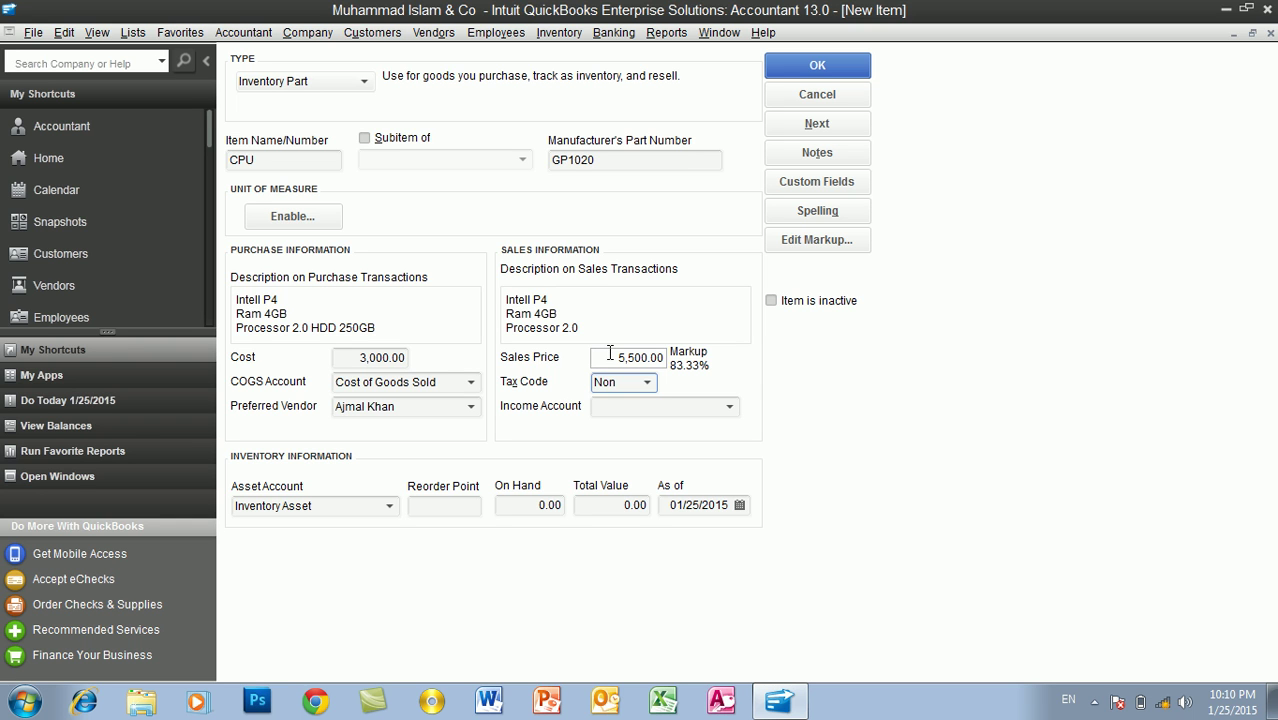
# - Assign the Sales account as the CPU item's income account
pyautogui.click(604, 404)
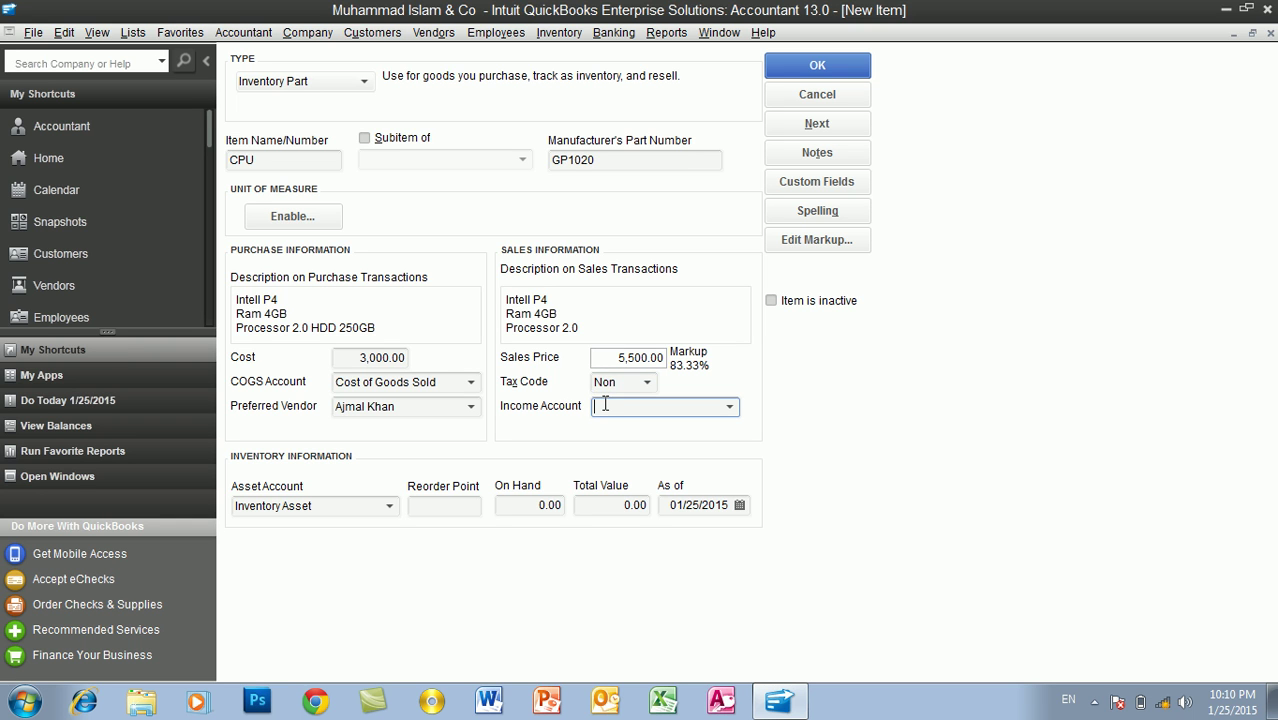
pyautogui.click(731, 408)
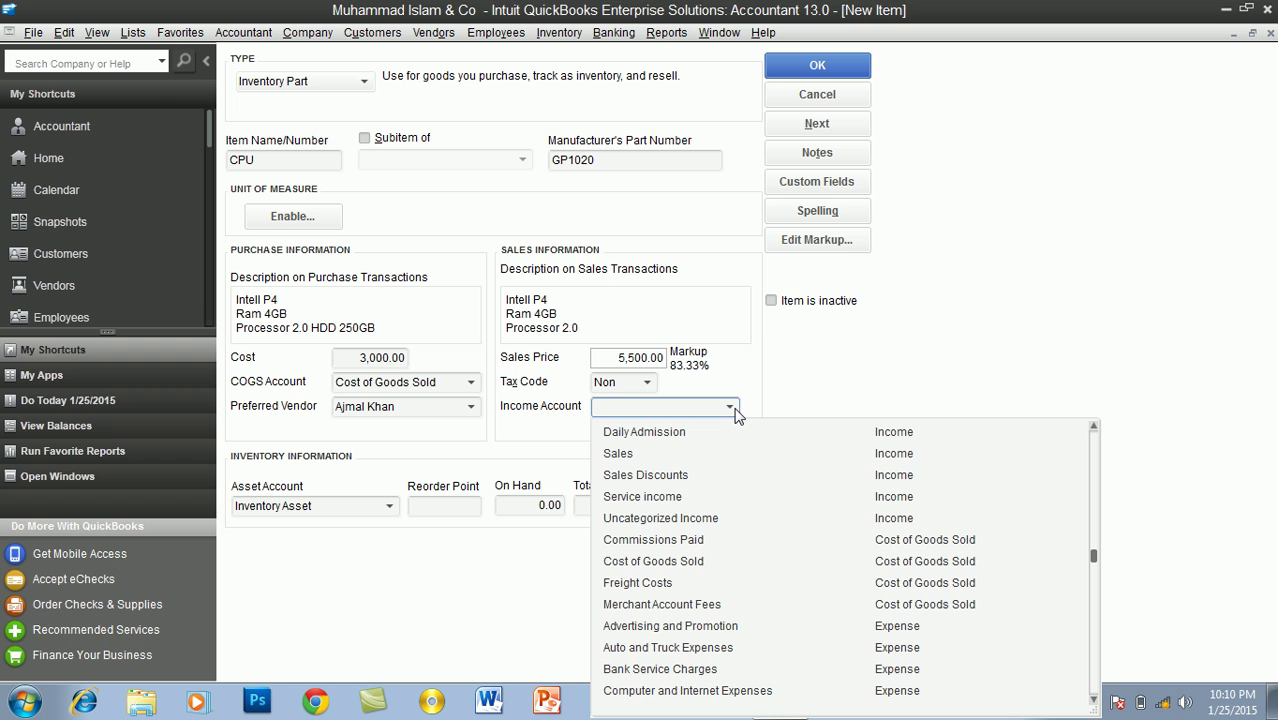
pyautogui.click(646, 458)
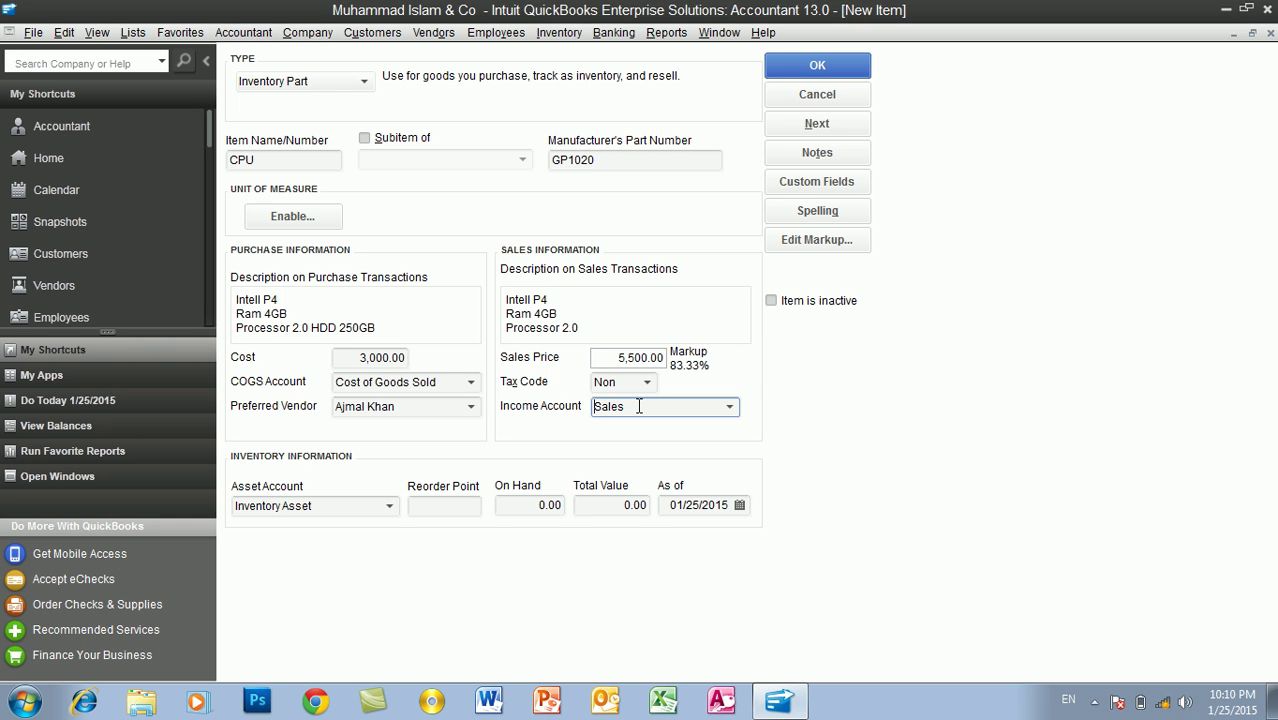
pyautogui.moveTo(627, 406); pyautogui.dragTo(570, 412)
# - Keep Inventory Asset as the CPU item's asset account and enter a reorder point of 20 with 50 on hand
pyautogui.click(390, 507)
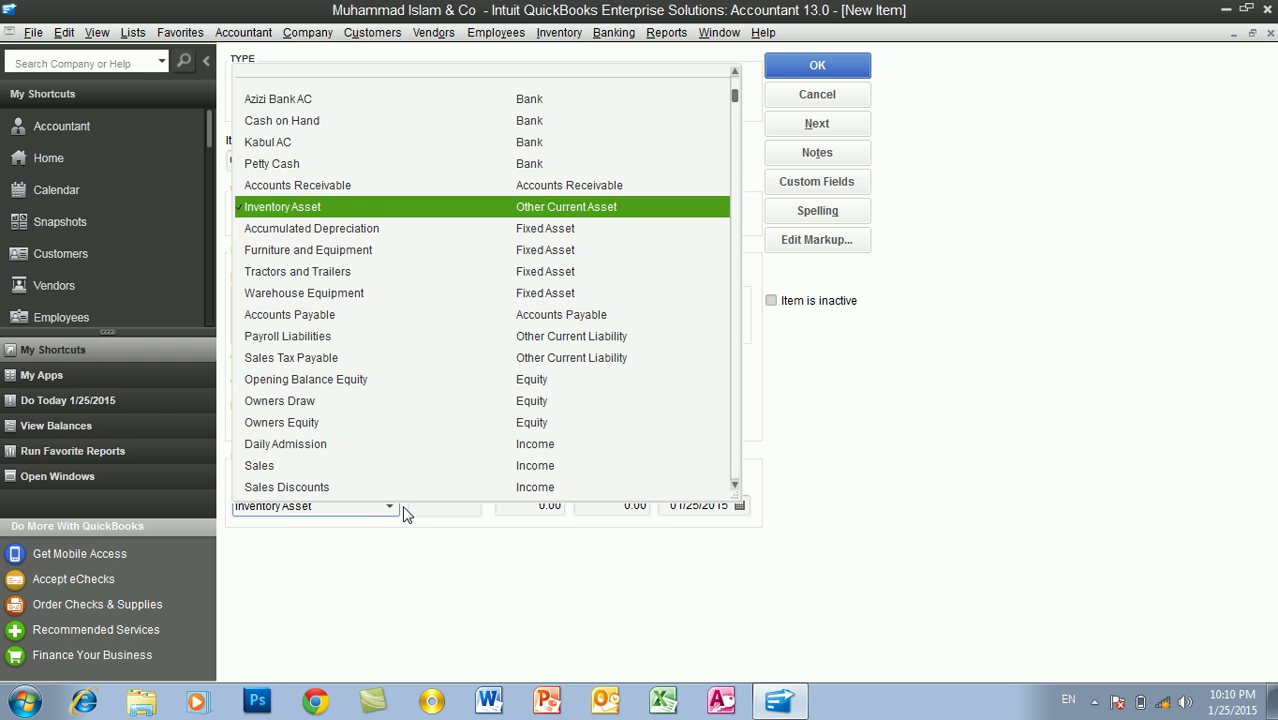
pyautogui.click(390, 506)
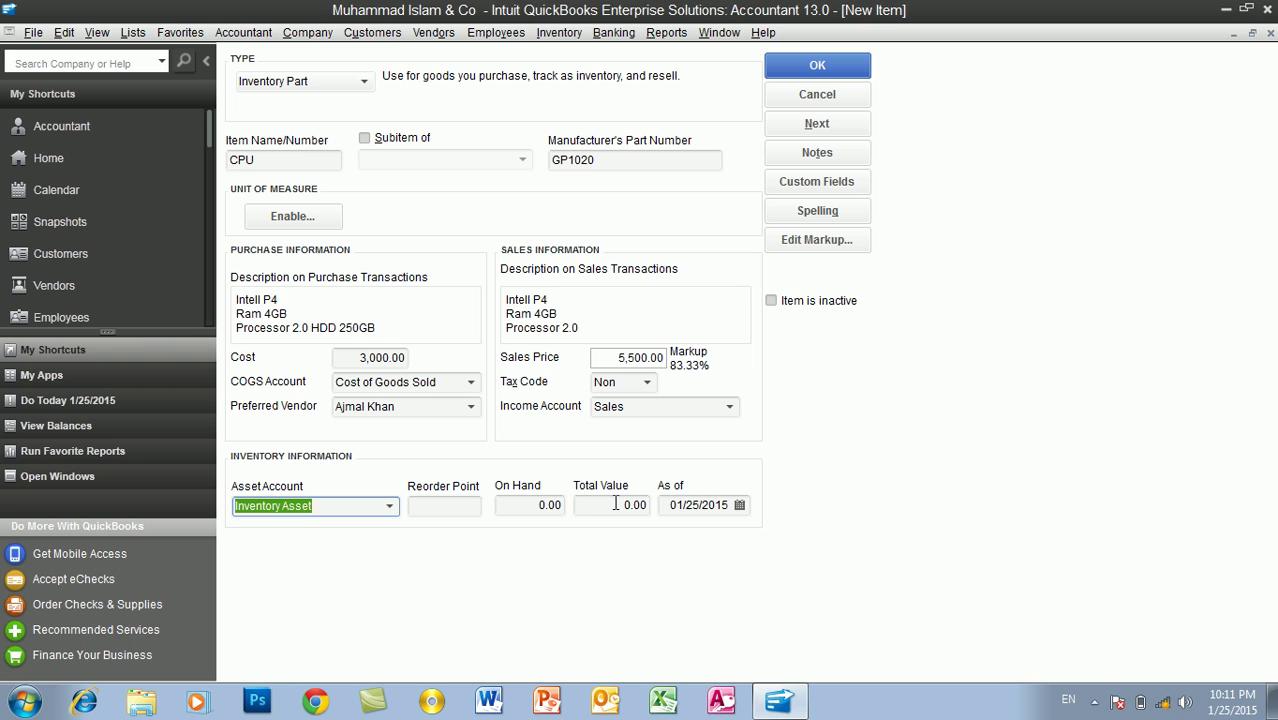
pyautogui.click(450, 503)
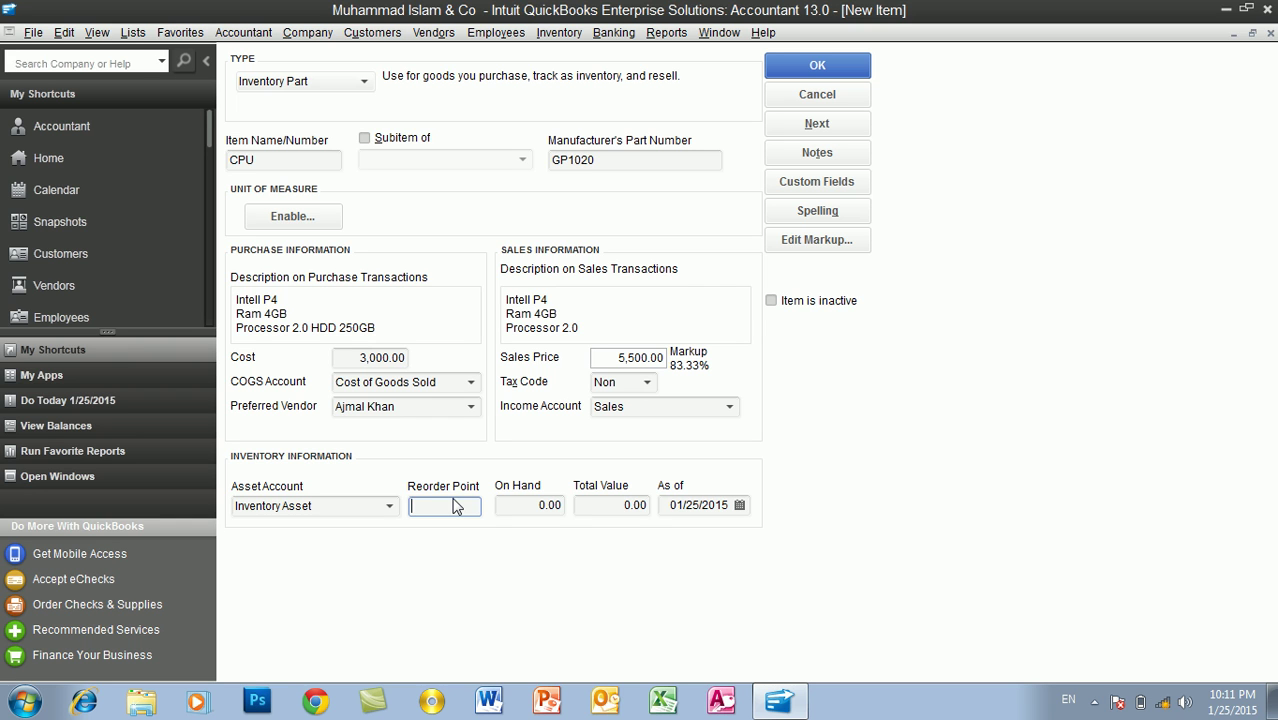
pyautogui.write('20')
pyautogui.moveTo(502, 505); pyautogui.dragTo(568, 515)
pyautogui.write('50')
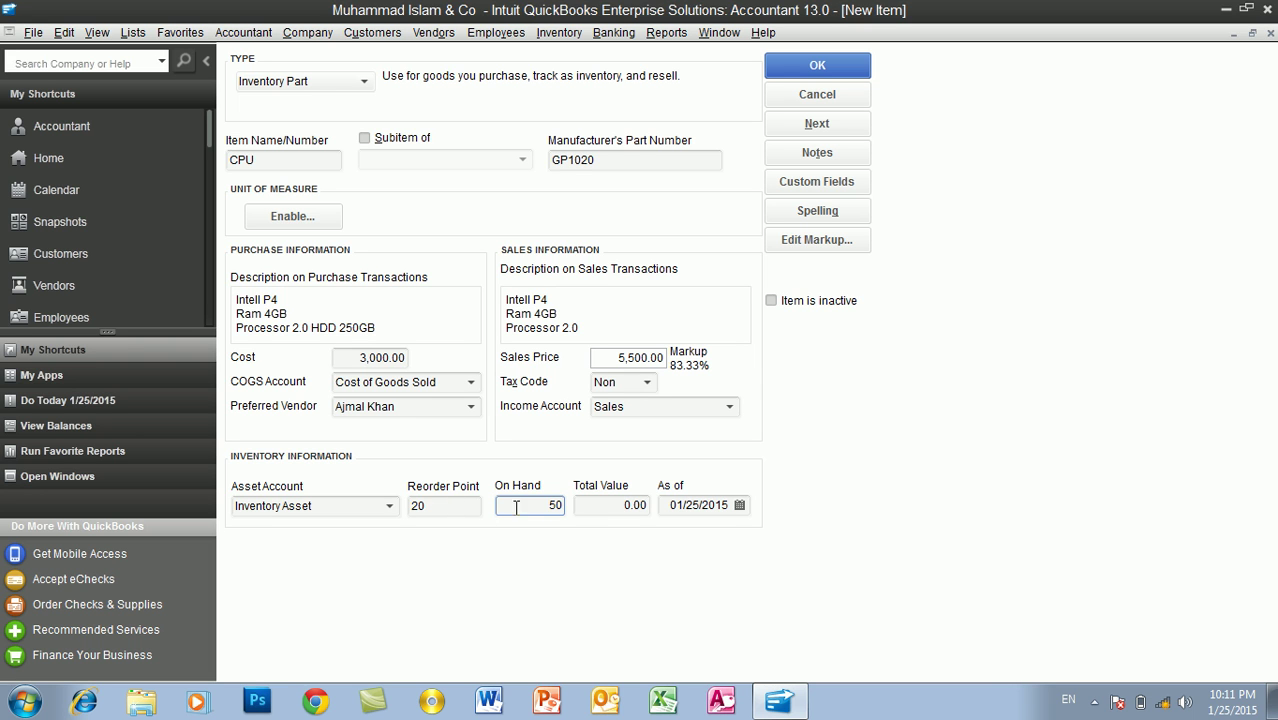
pyautogui.click(594, 505)
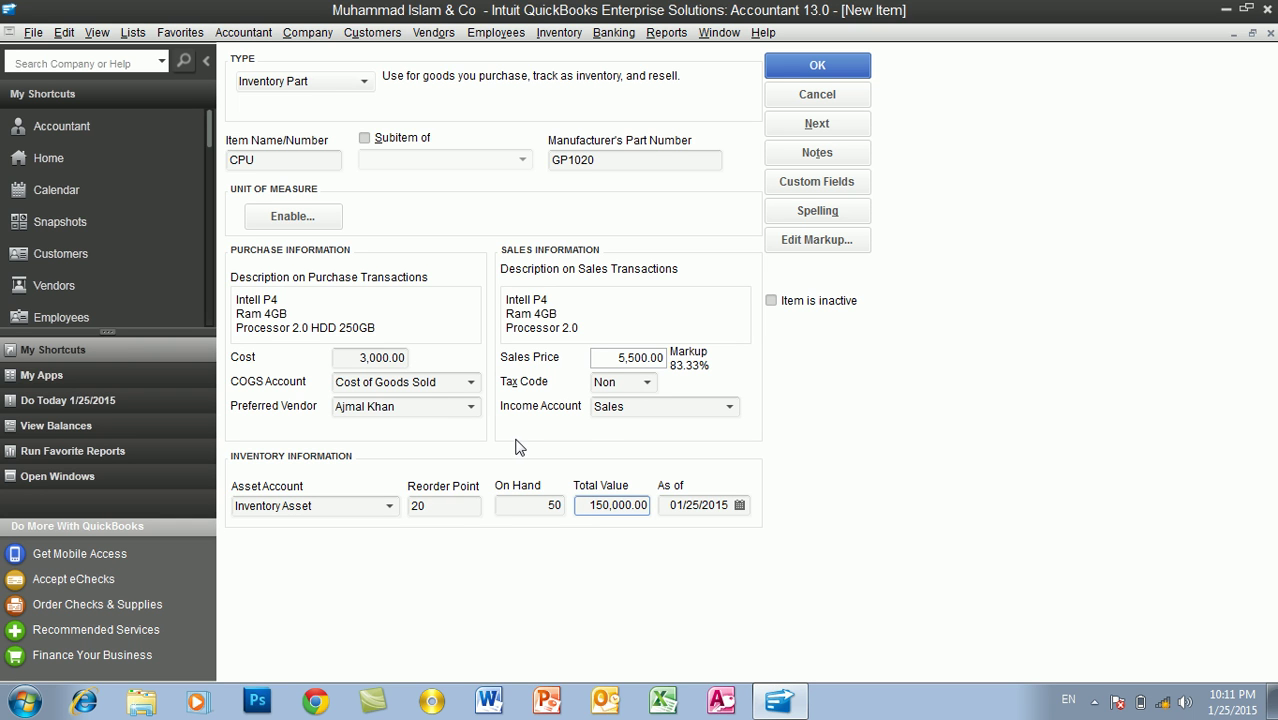
pyautogui.moveTo(352, 357); pyautogui.dragTo(404, 352)
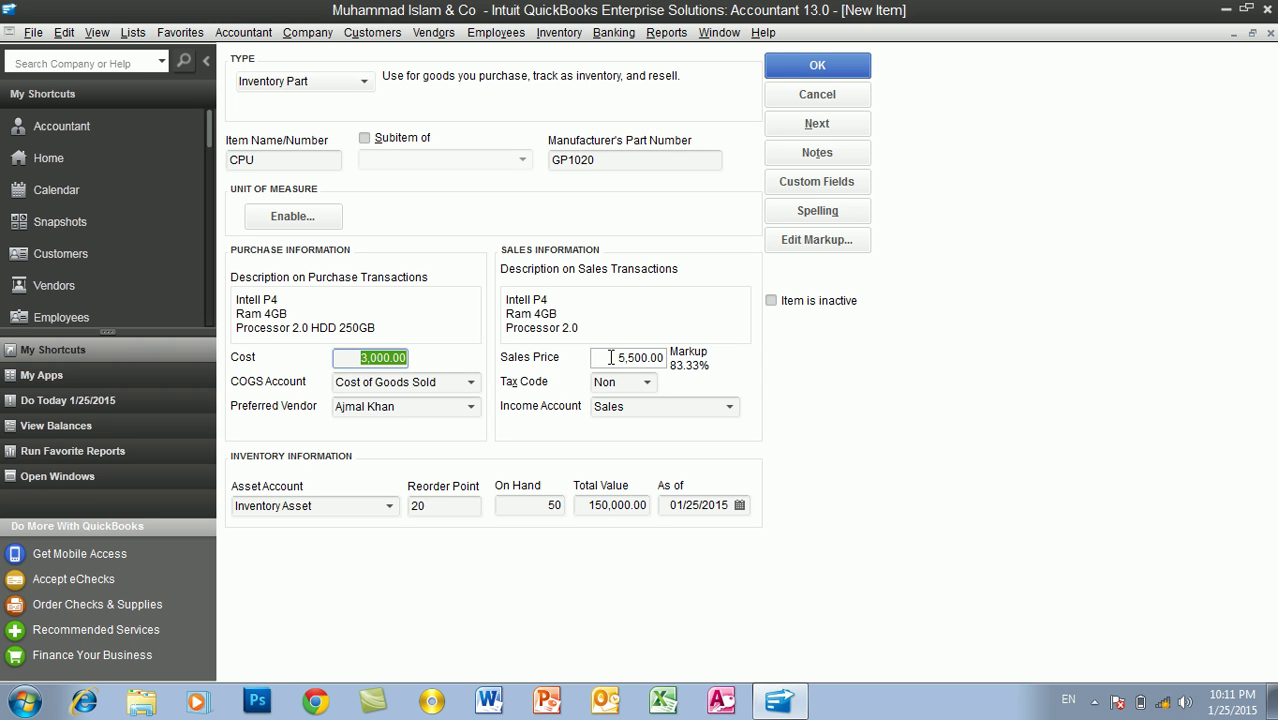
pyautogui.moveTo(610, 357); pyautogui.dragTo(670, 362)
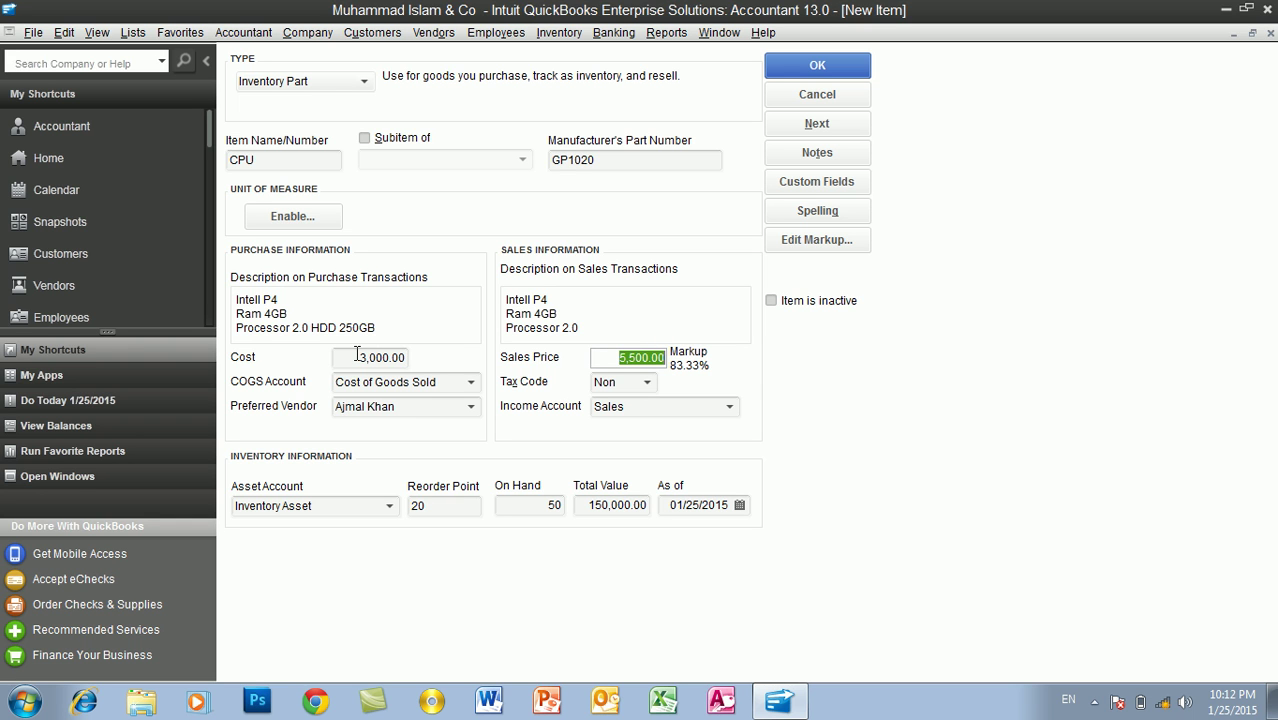
pyautogui.moveTo(348, 357); pyautogui.dragTo(424, 356)
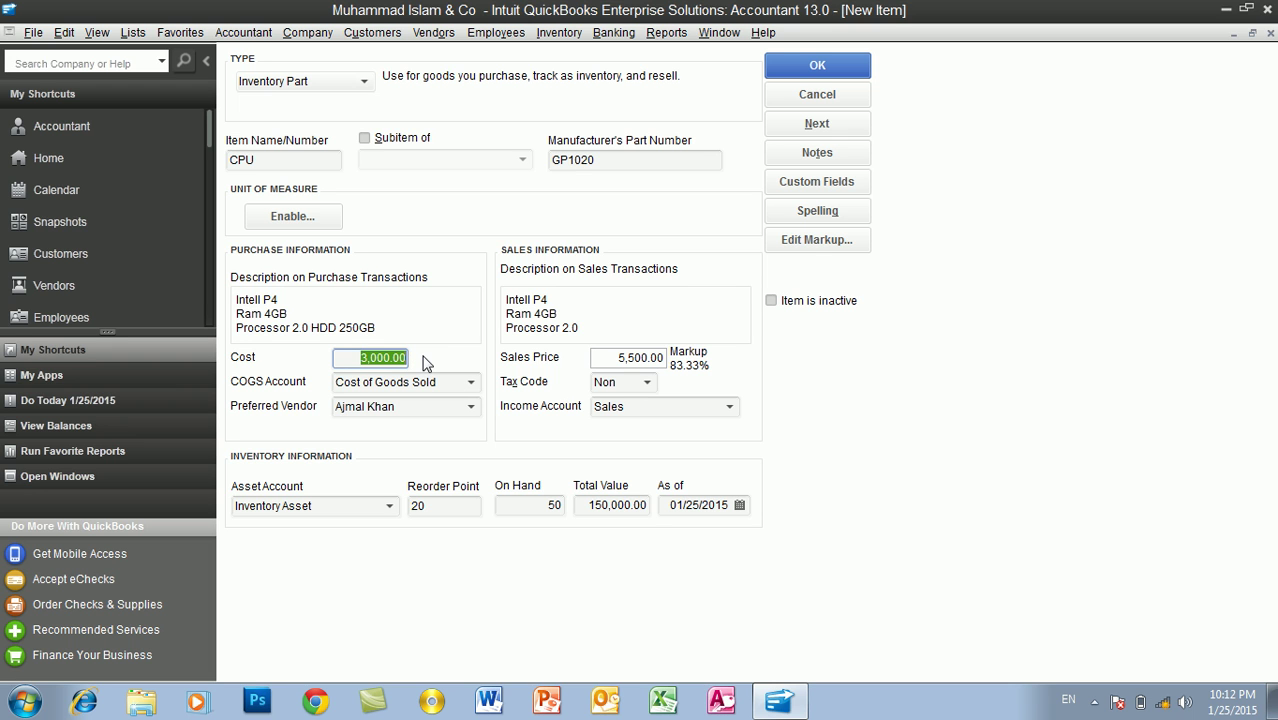
# - Save the CPU item, ignoring all spelling flags for "Intell", and widen the item list's total quantity column
pyautogui.click(788, 76)
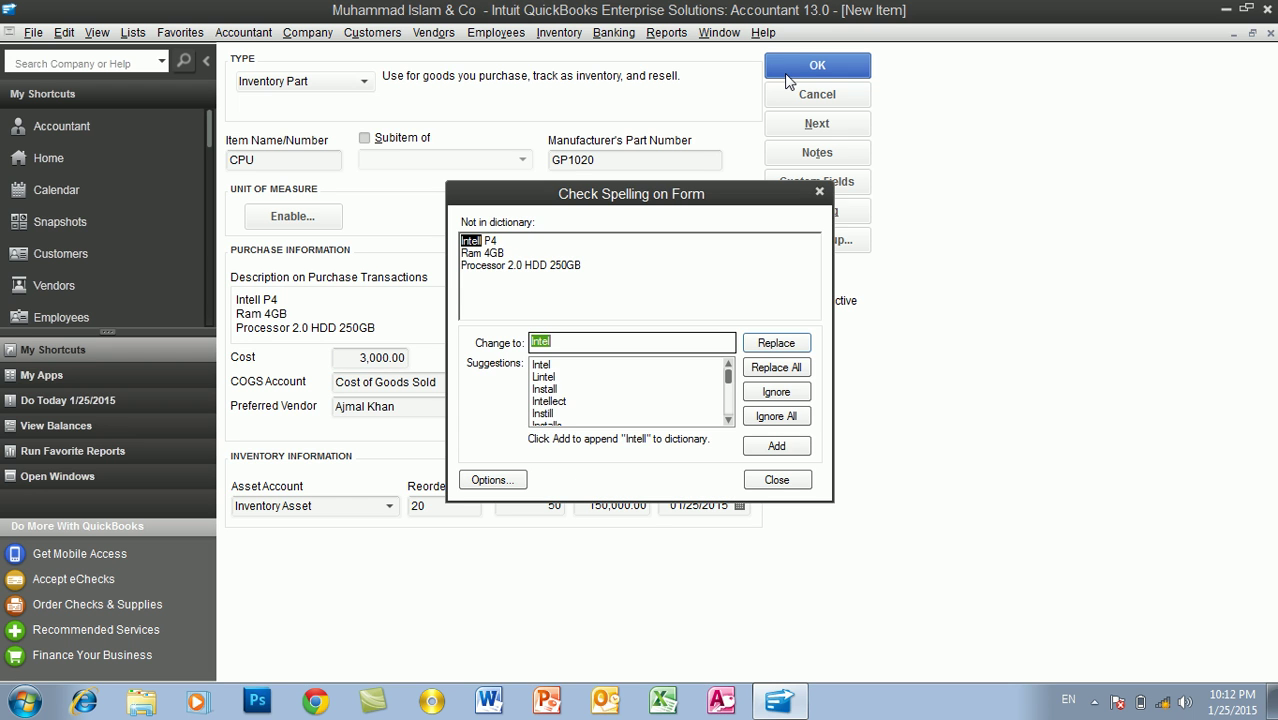
pyautogui.click(785, 419)
pyautogui.click(785, 419)
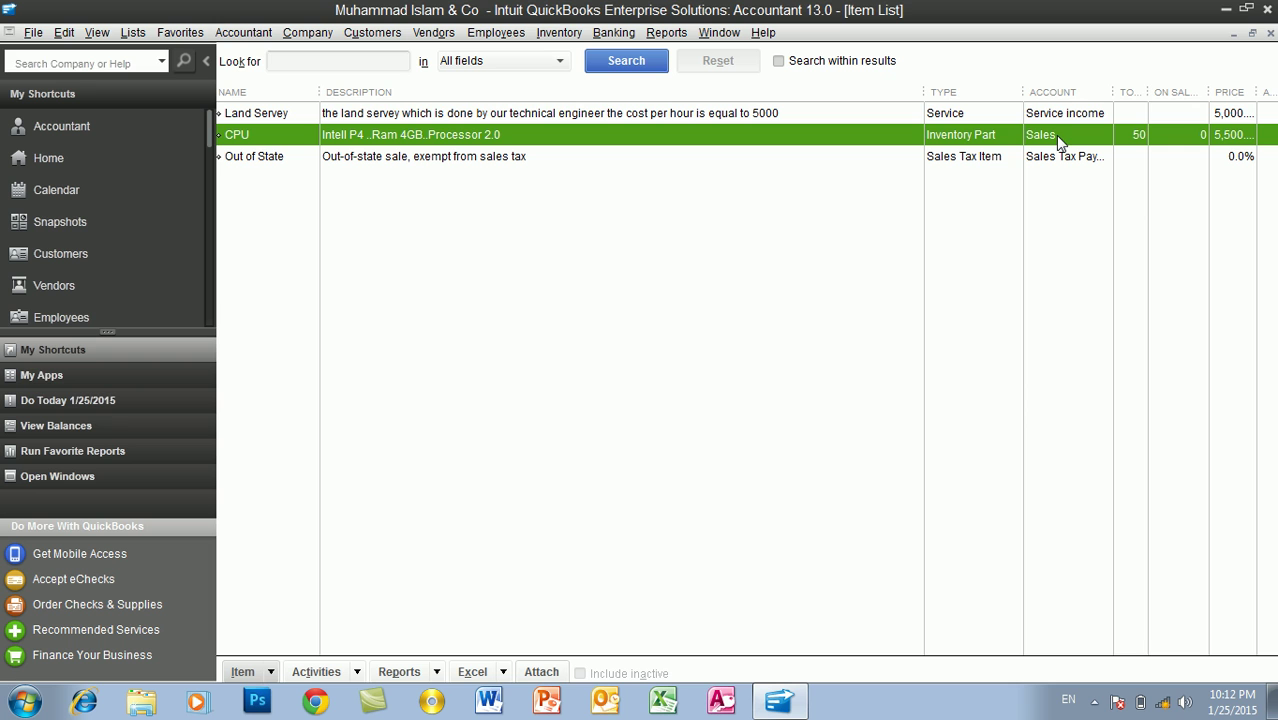
pyautogui.moveTo(1148, 95)
pyautogui.mouseDown()
pyautogui.moveTo(1201, 94)
pyautogui.moveTo(1161, 100)
pyautogui.mouseUp()
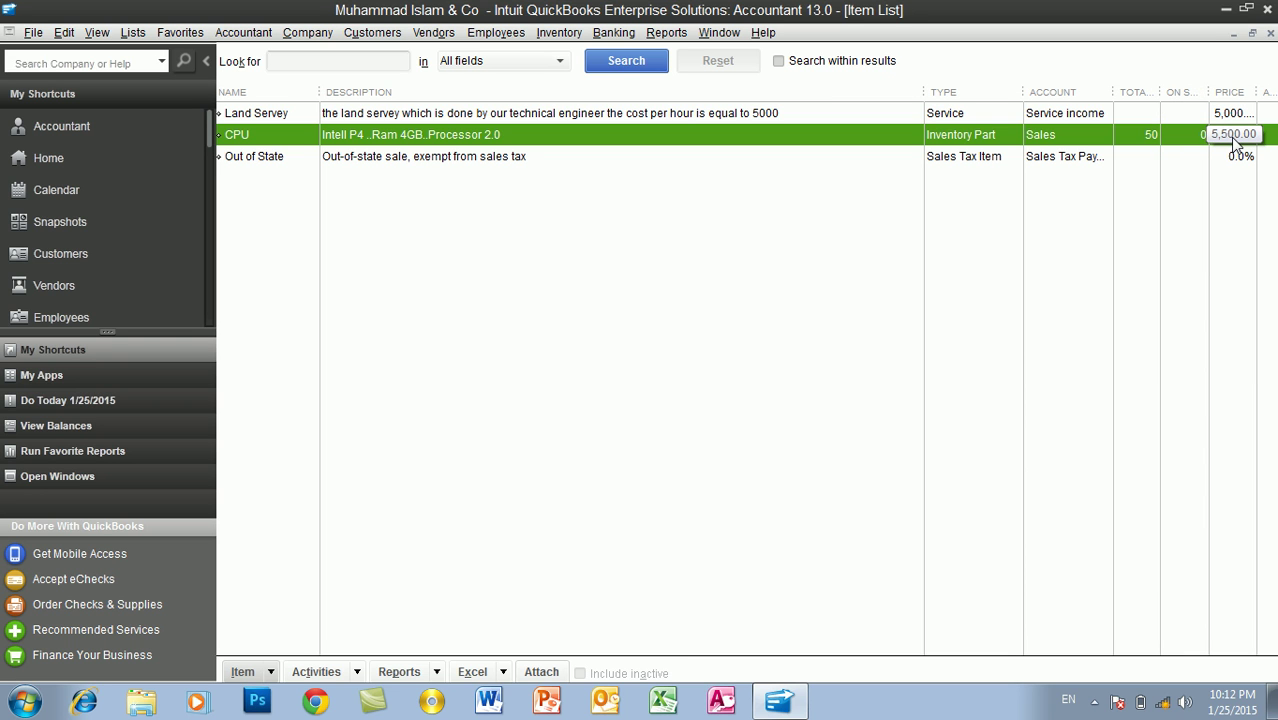
# - View the Physical Inventory Worksheet report to check the CPU item's quantity on hand, and close it
pyautogui.click(652, 38)
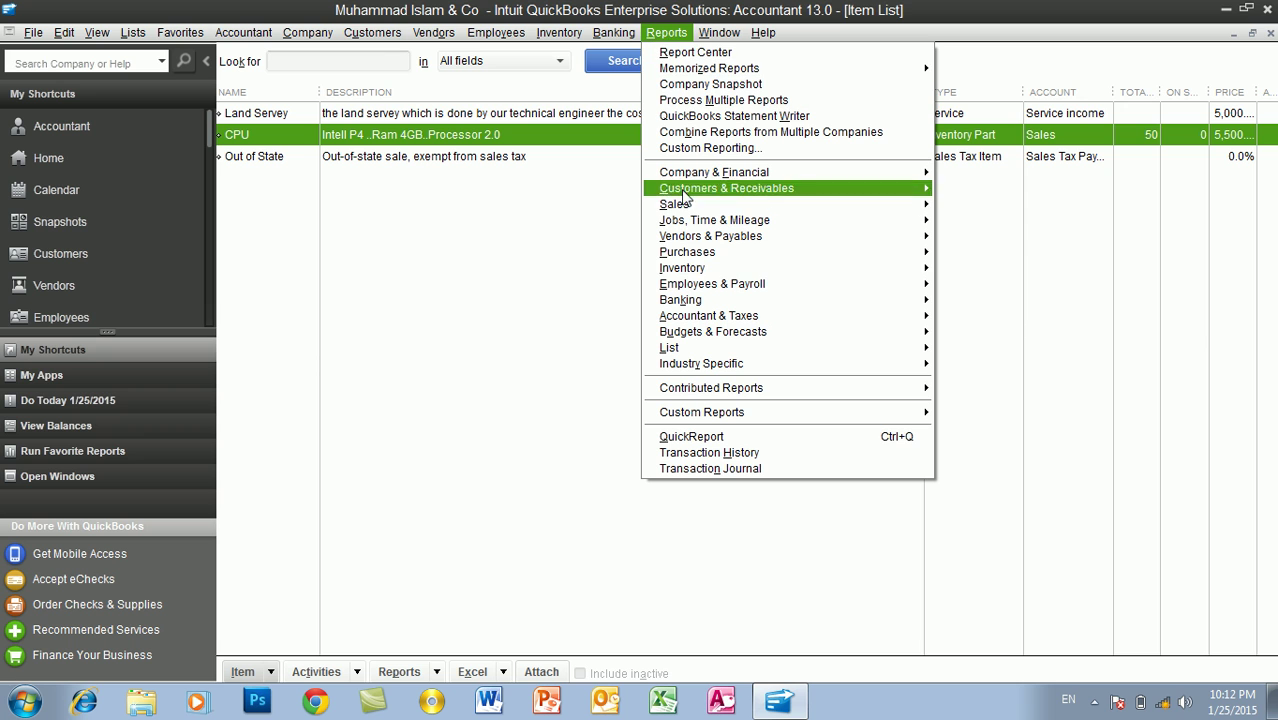
pyautogui.moveTo(703, 268)
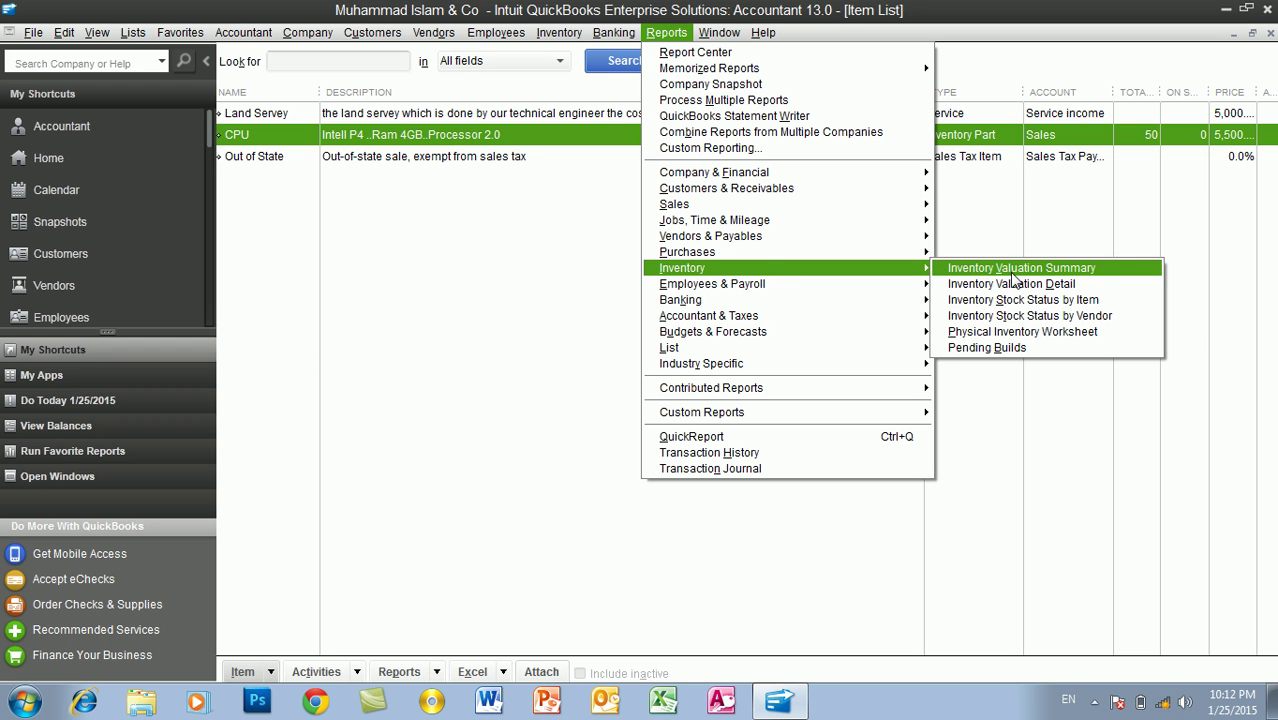
pyautogui.click(1022, 335)
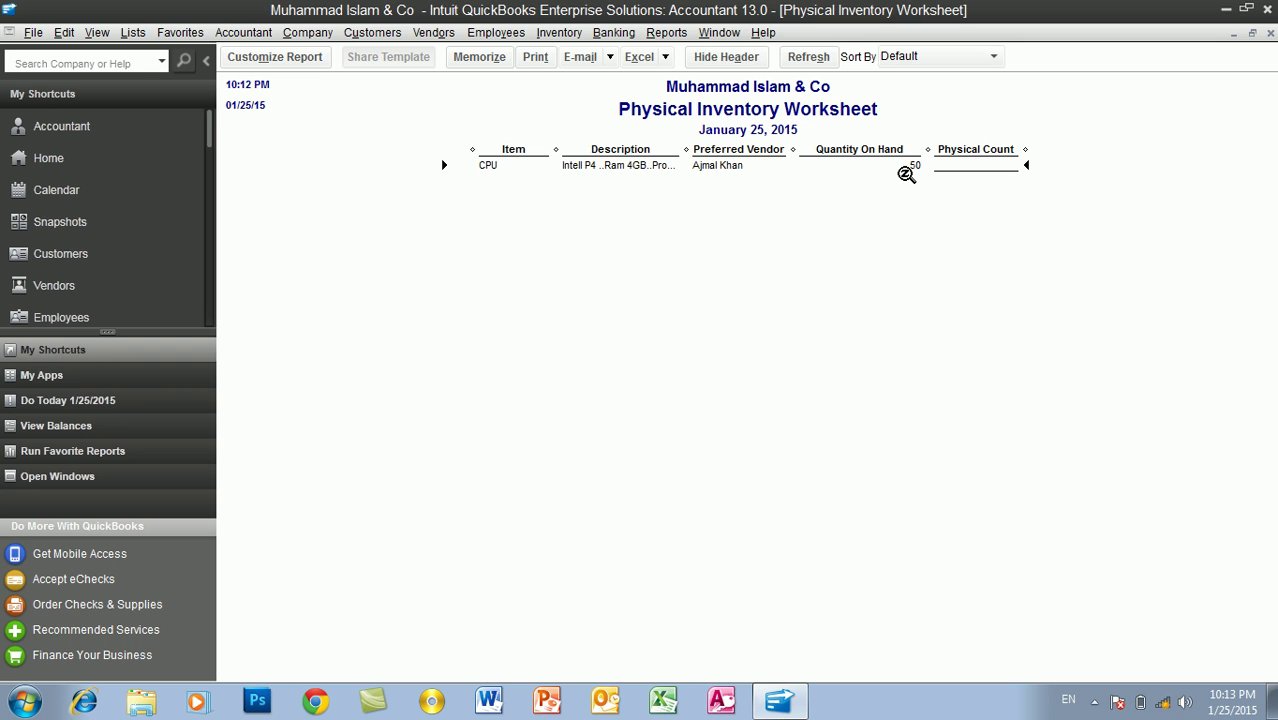
pyautogui.click(1270, 33)
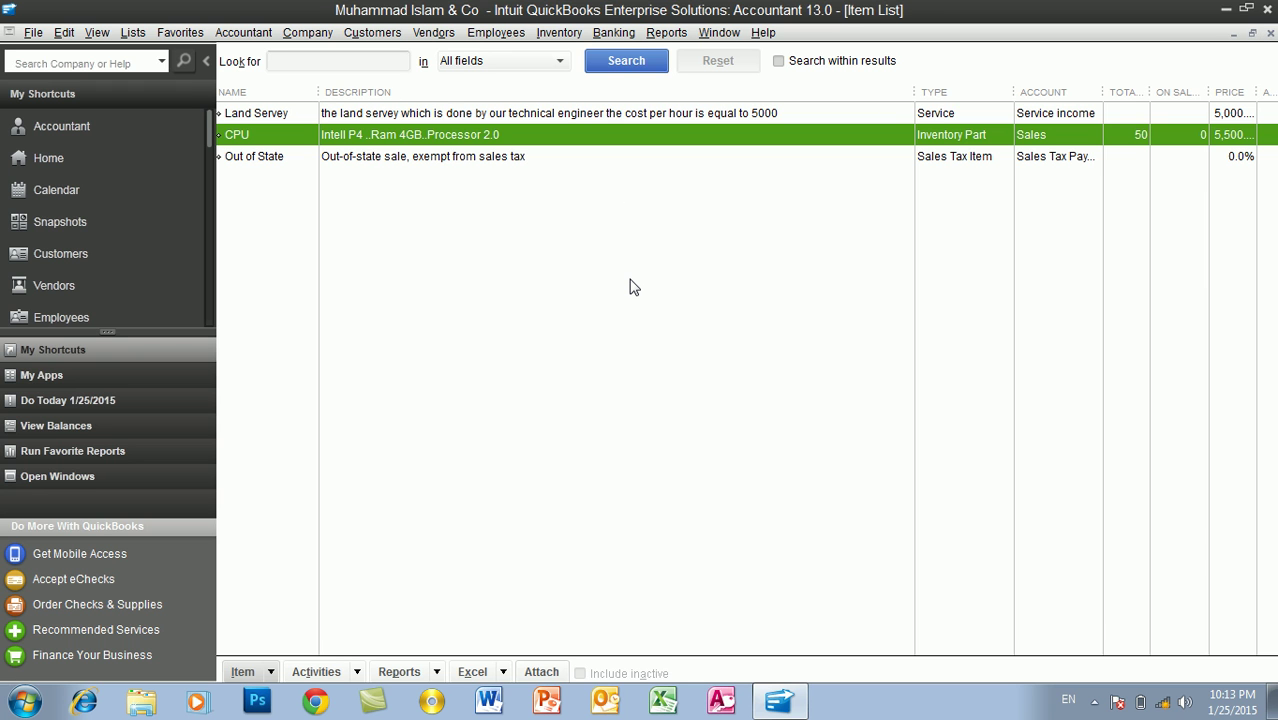
# - Start a new Inventory Part item named "Monitor" with the purchase description 16" DEL Black
pyautogui.hotkey('ctrl', 'n')
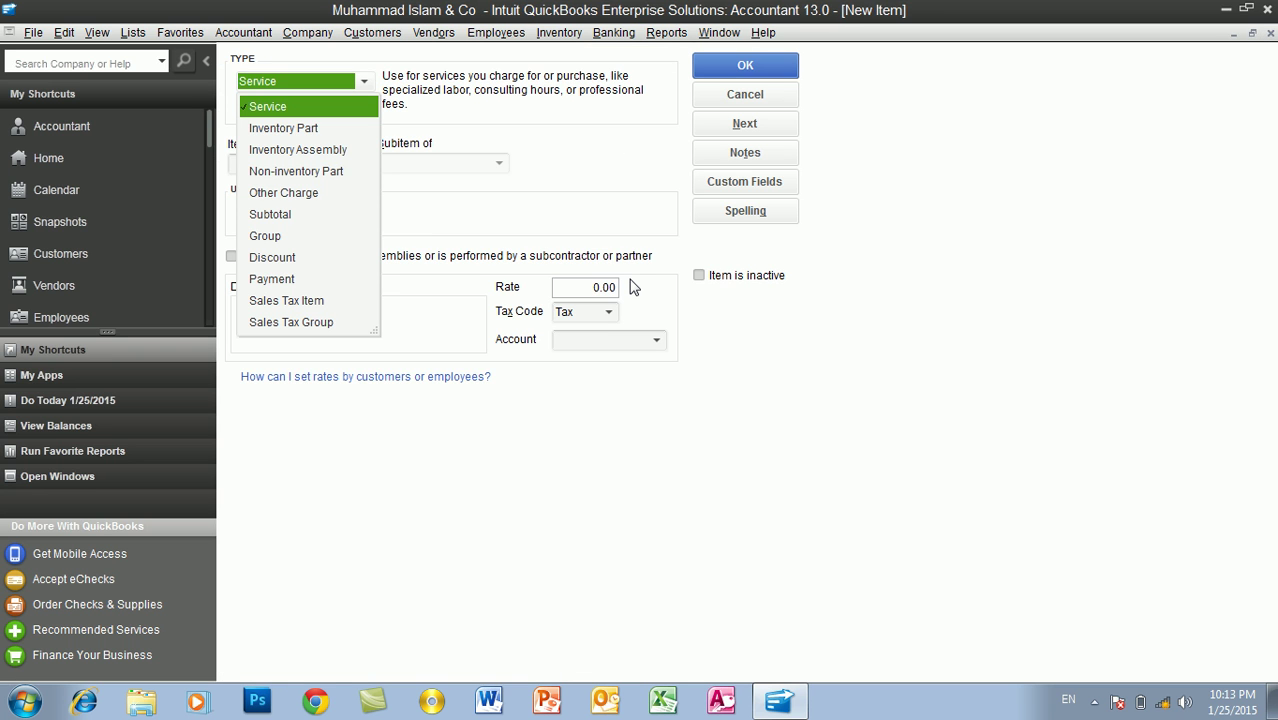
pyautogui.click(311, 130)
pyautogui.click(299, 159)
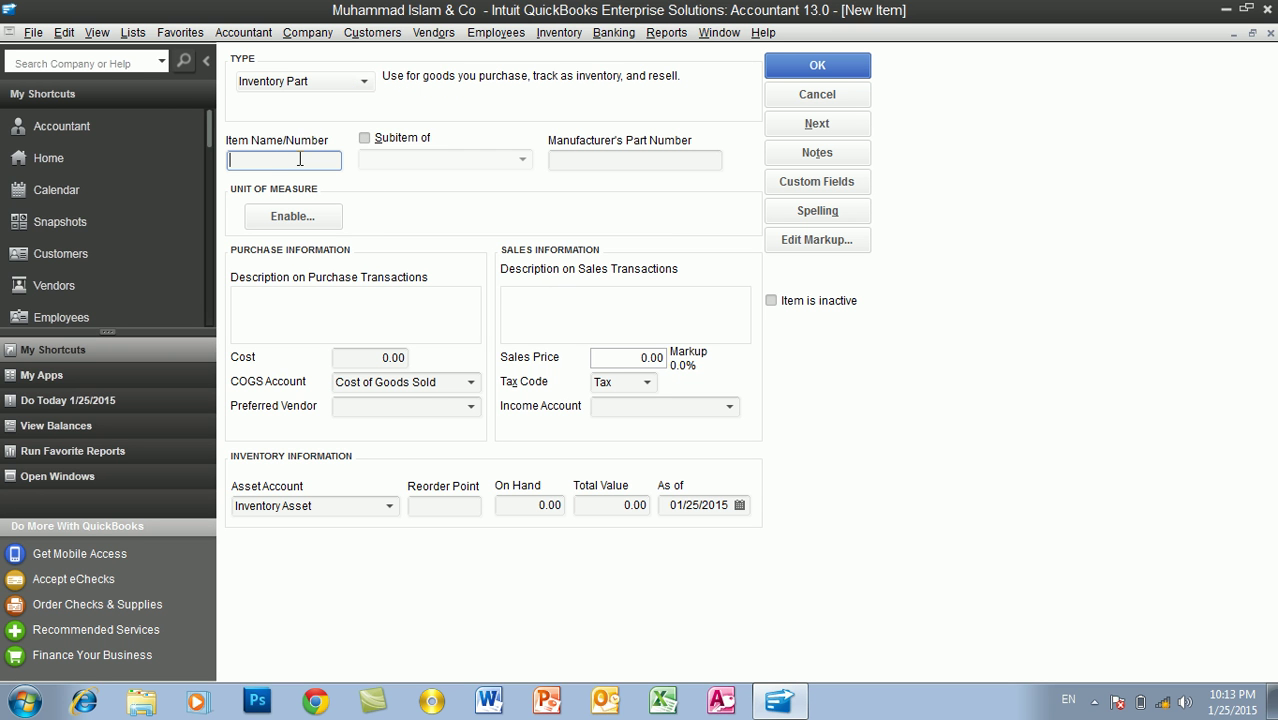
pyautogui.write('Monitor')
pyautogui.click(322, 316)
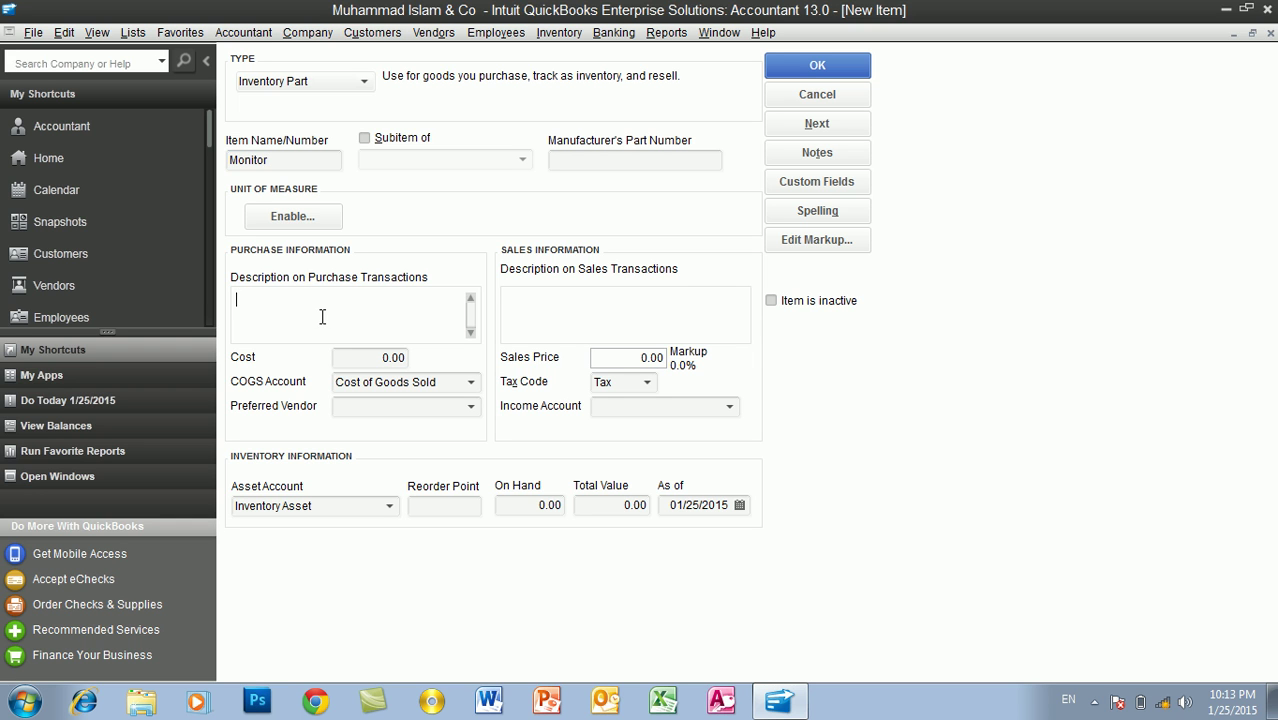
pyautogui.write('16" DeL Black')
pyautogui.click(534, 328)
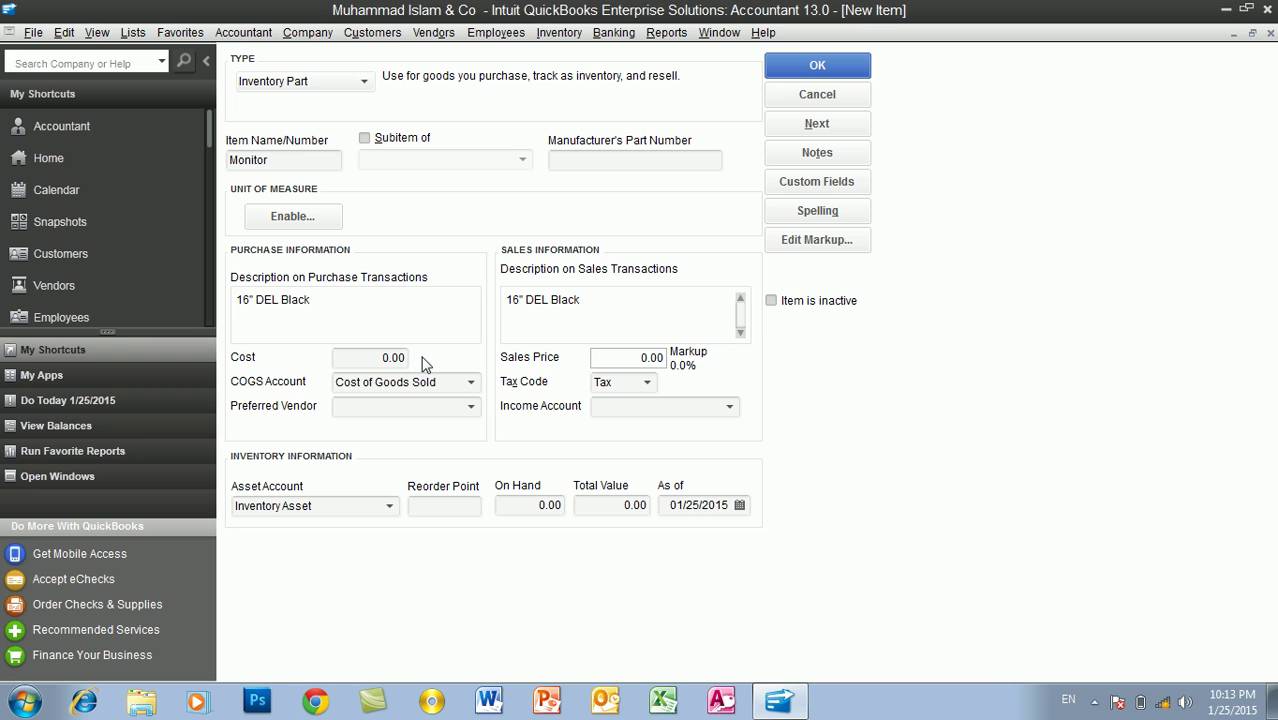
# - Set the Monitor item's cost to 1500 and choose the existing vendor as its preferred vendor
pyautogui.click(372, 360)
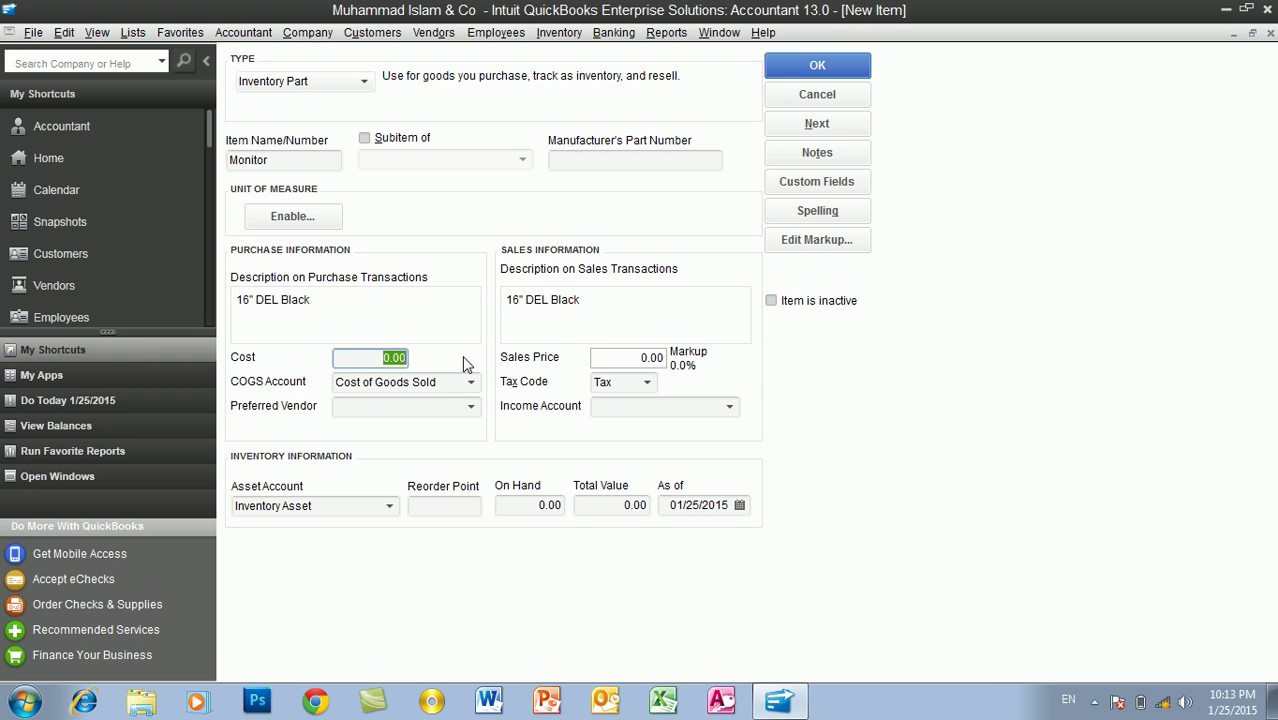
pyautogui.write('1500')
pyautogui.press('Tab')
pyautogui.press('Tab')
pyautogui.click(470, 406)
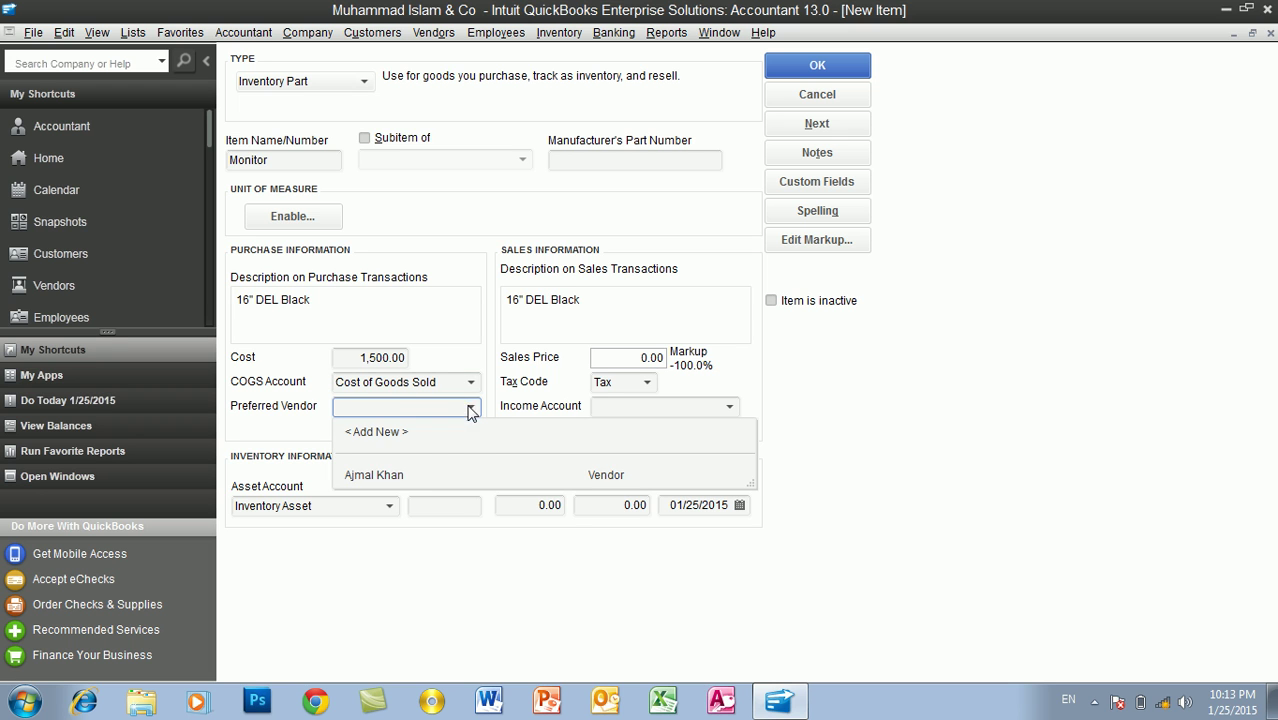
pyautogui.click(418, 478)
# - Set the Monitor's sales price to 2500, with tax code Non and income account Sales
pyautogui.click(608, 357)
pyautogui.write('2500')
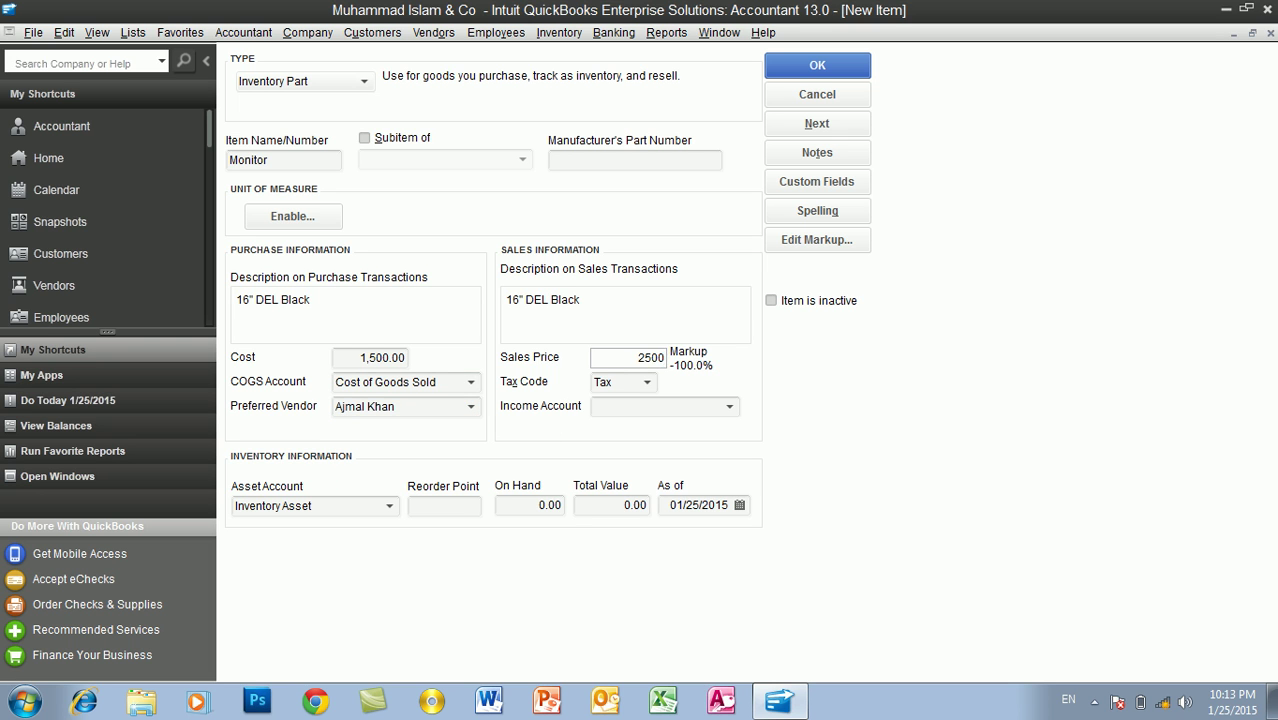
pyautogui.press('Tab')
pyautogui.click(654, 380)
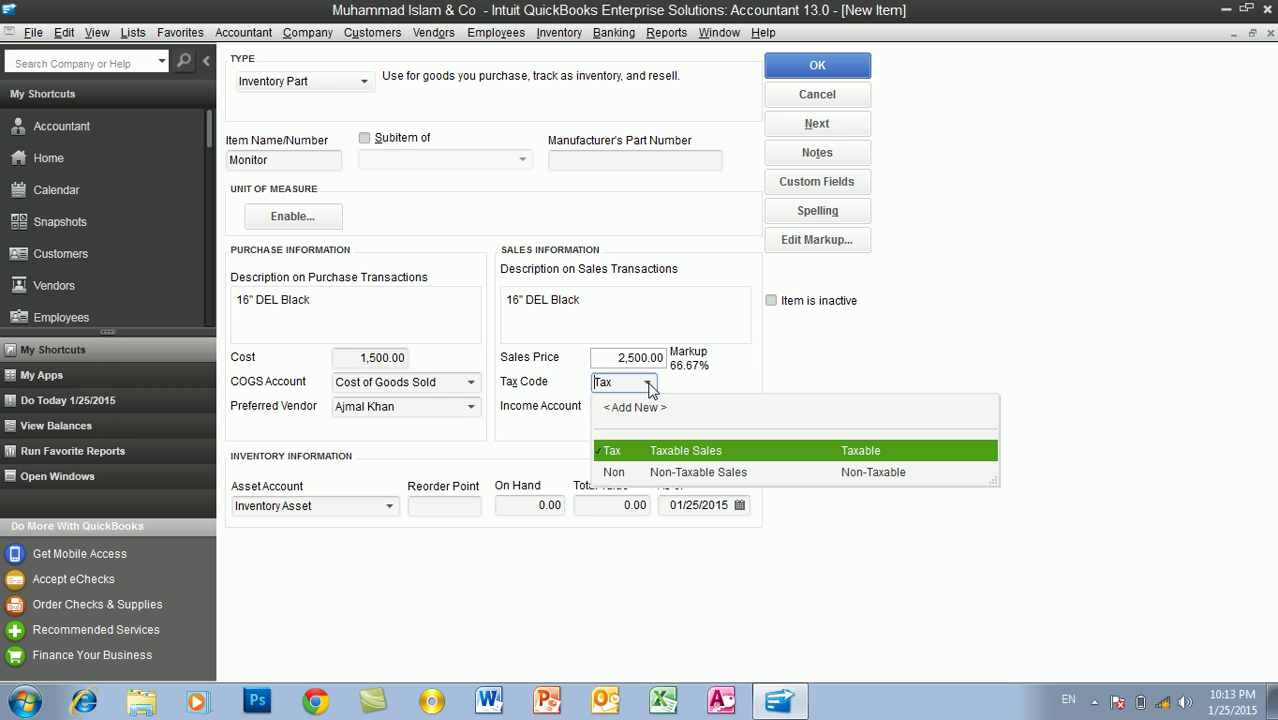
pyautogui.click(653, 472)
pyautogui.click(730, 406)
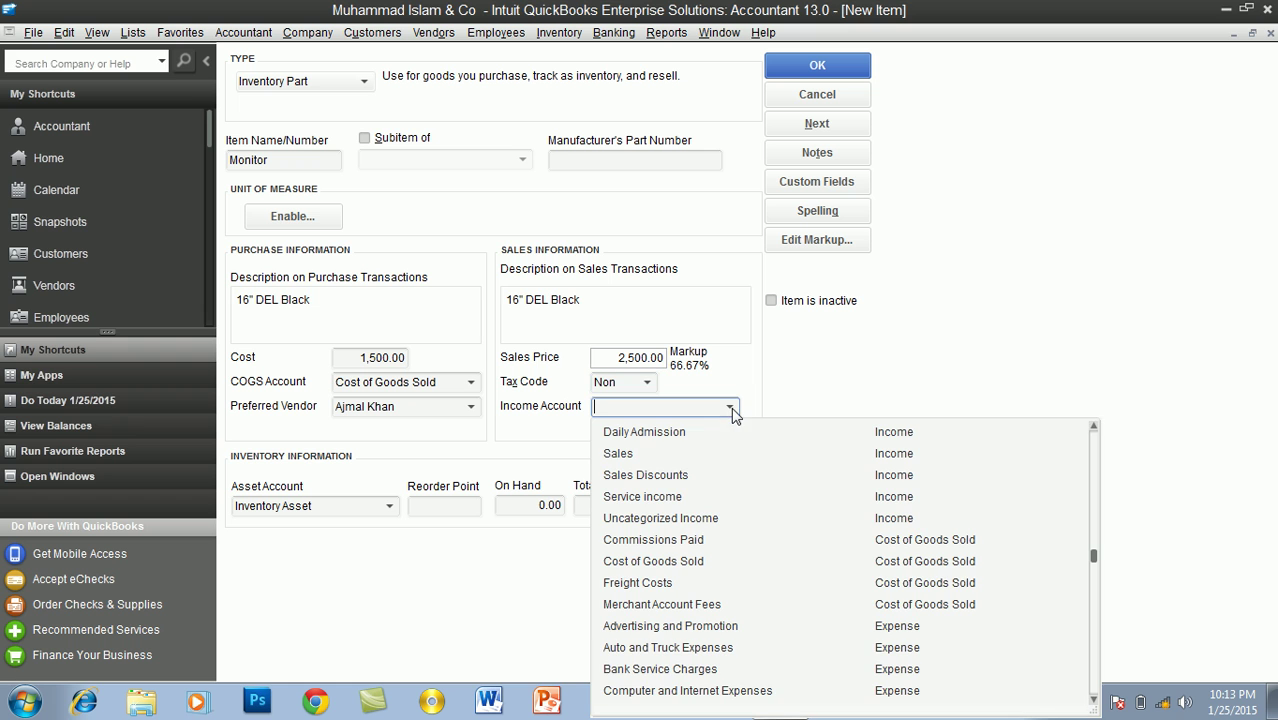
pyautogui.click(646, 455)
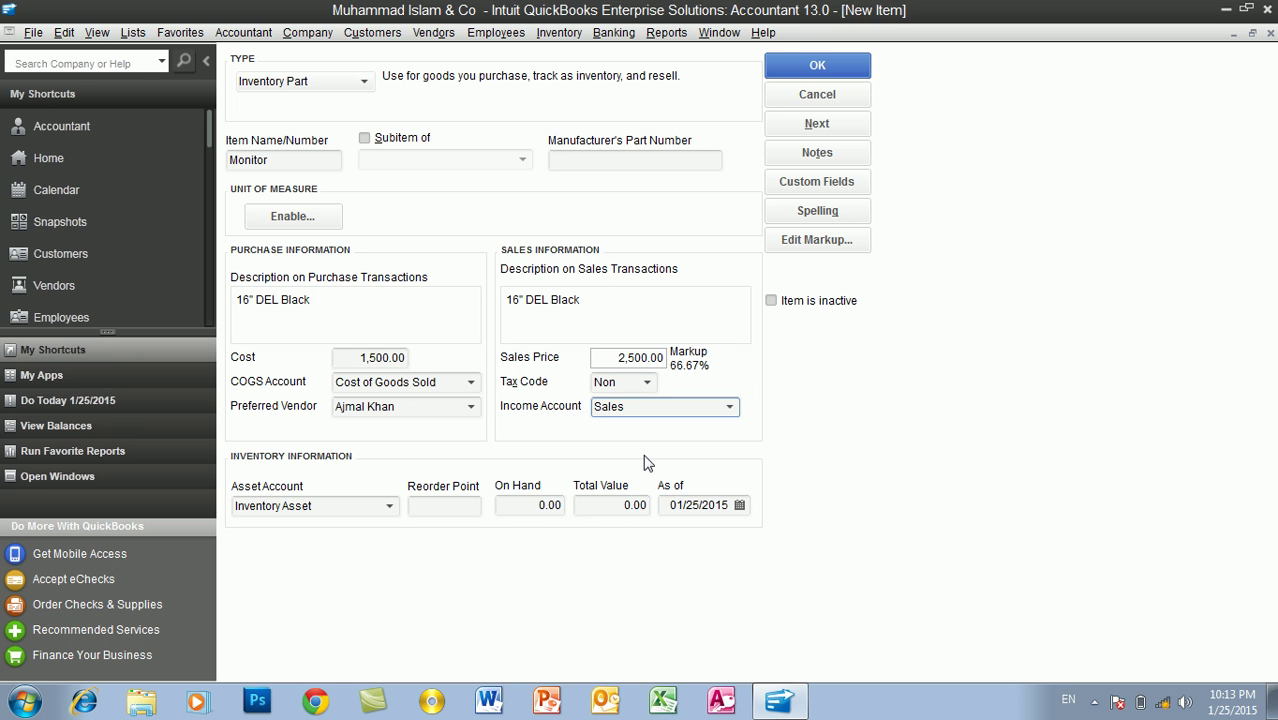
# - Enter 40 on hand and a reorder point of 15 for the Monitor item
pyautogui.click(521, 503)
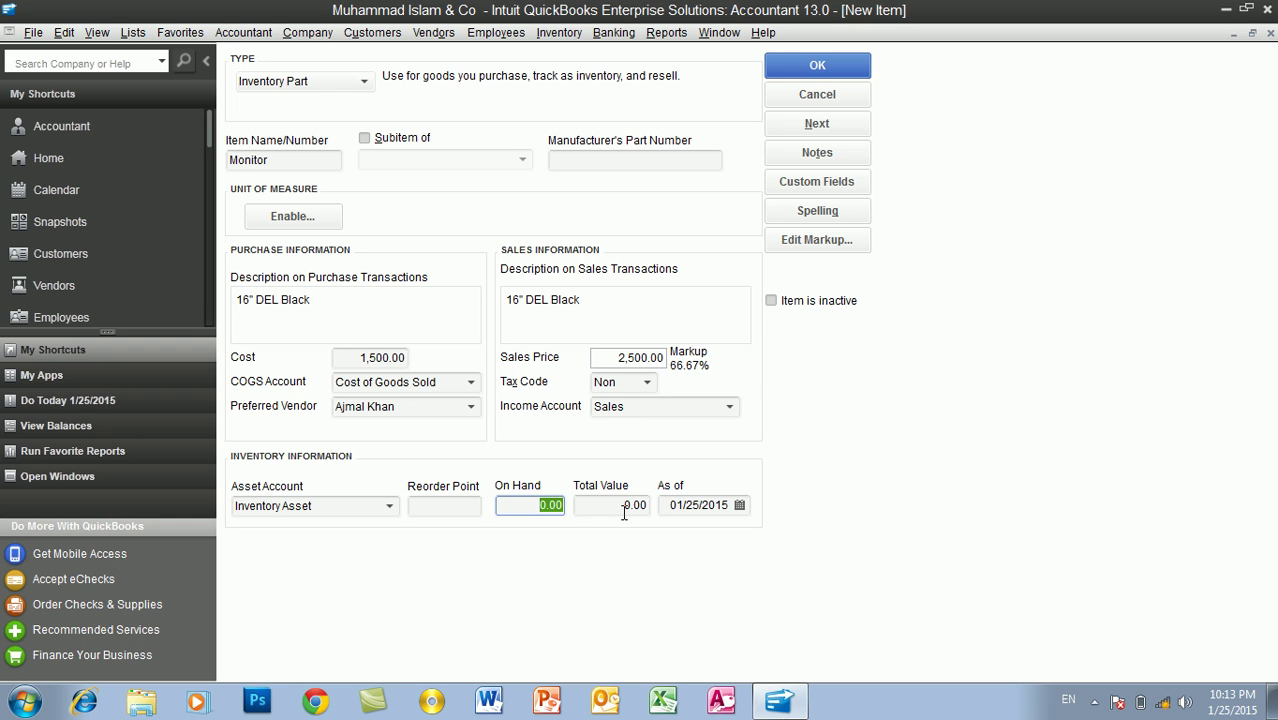
pyautogui.write('40')
pyautogui.press('Tab')
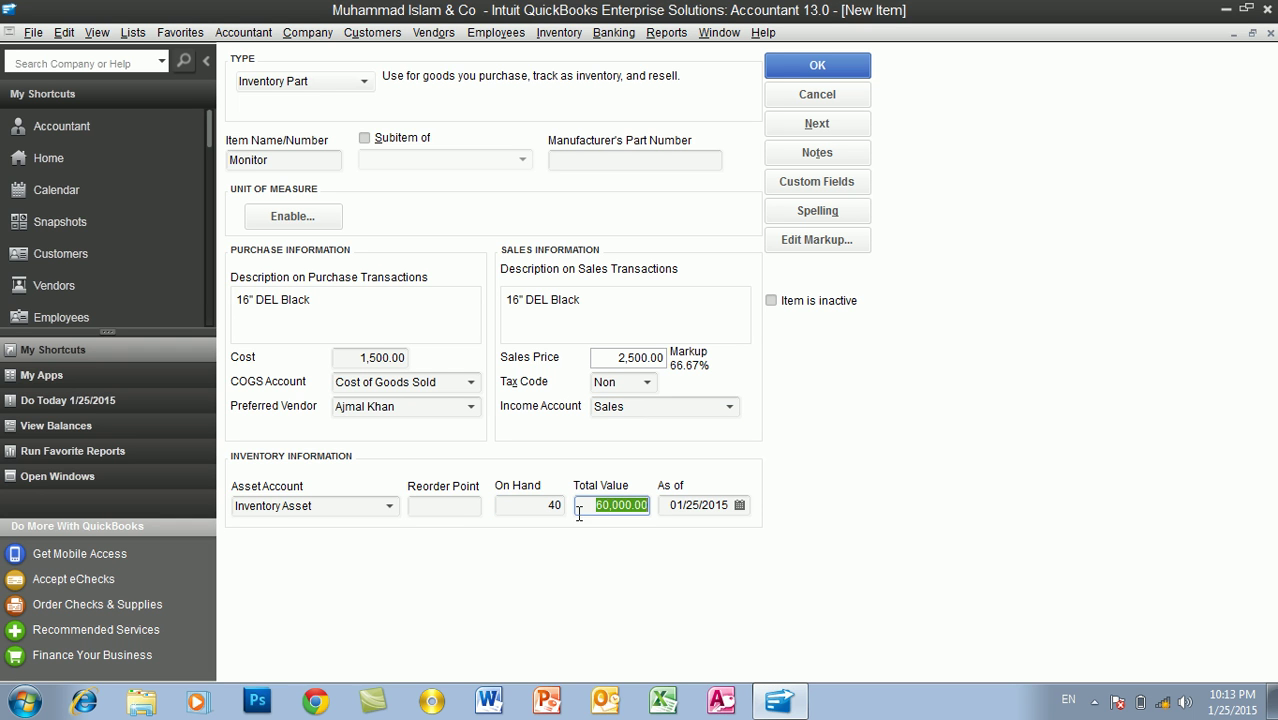
pyautogui.click(463, 507)
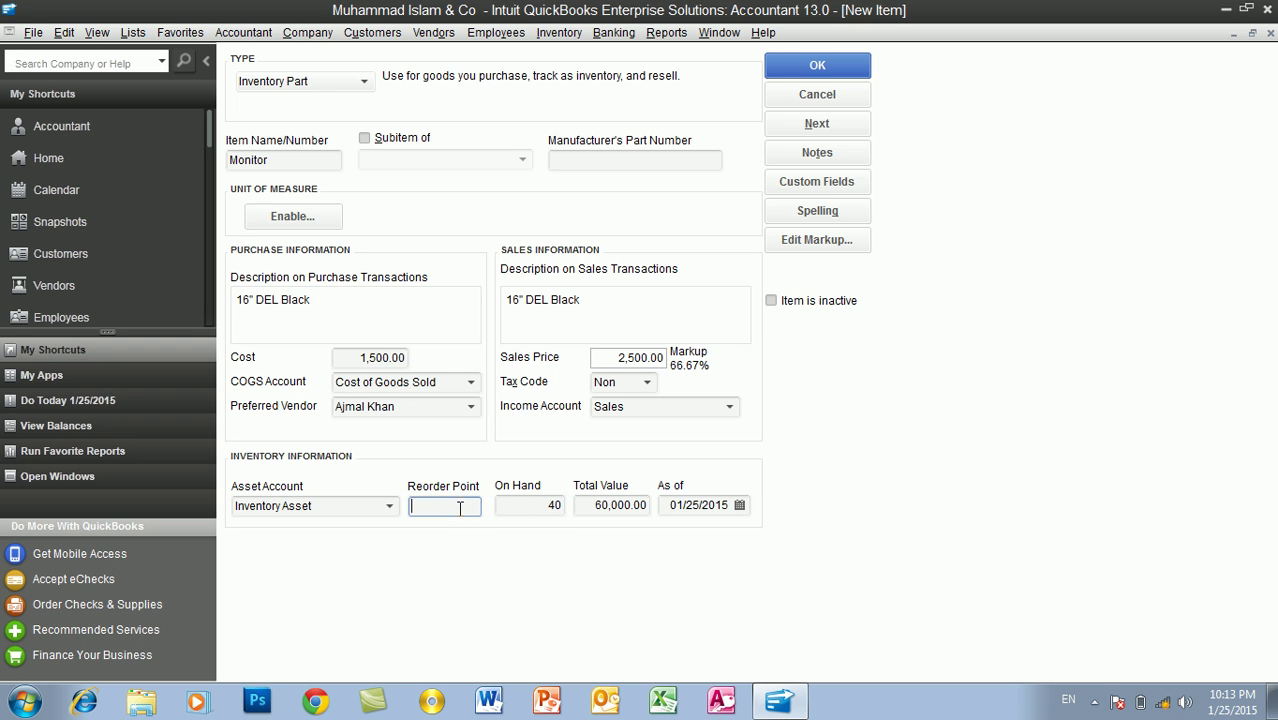
pyautogui.write('15')
# - Save the Monitor item, ignoring all spelling flags for "DEL"
pyautogui.click(515, 507)
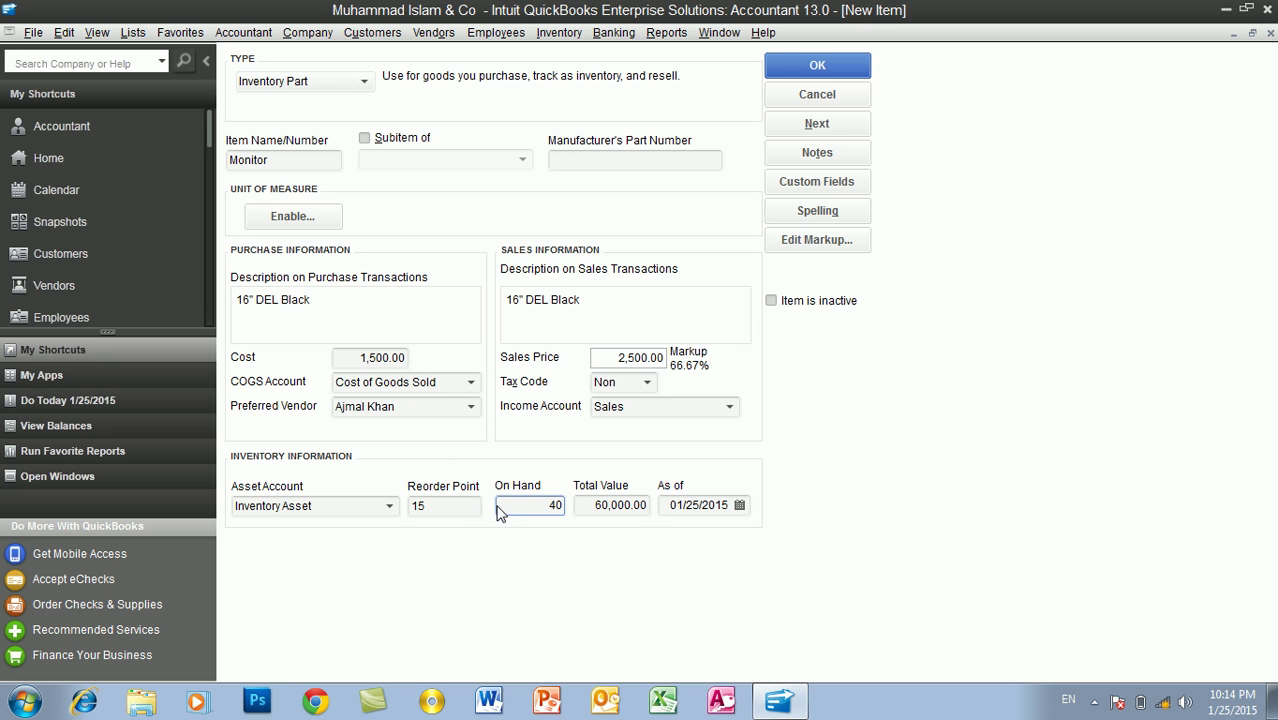
pyautogui.click(800, 66)
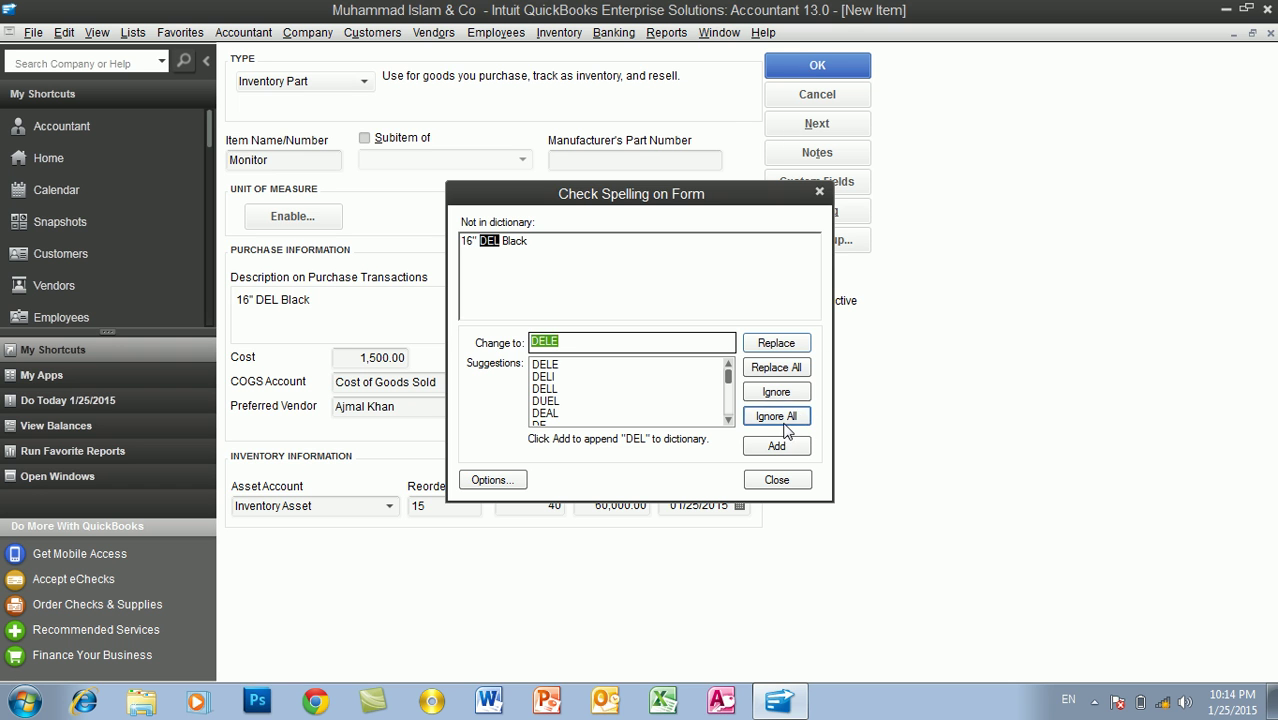
pyautogui.click(784, 422)
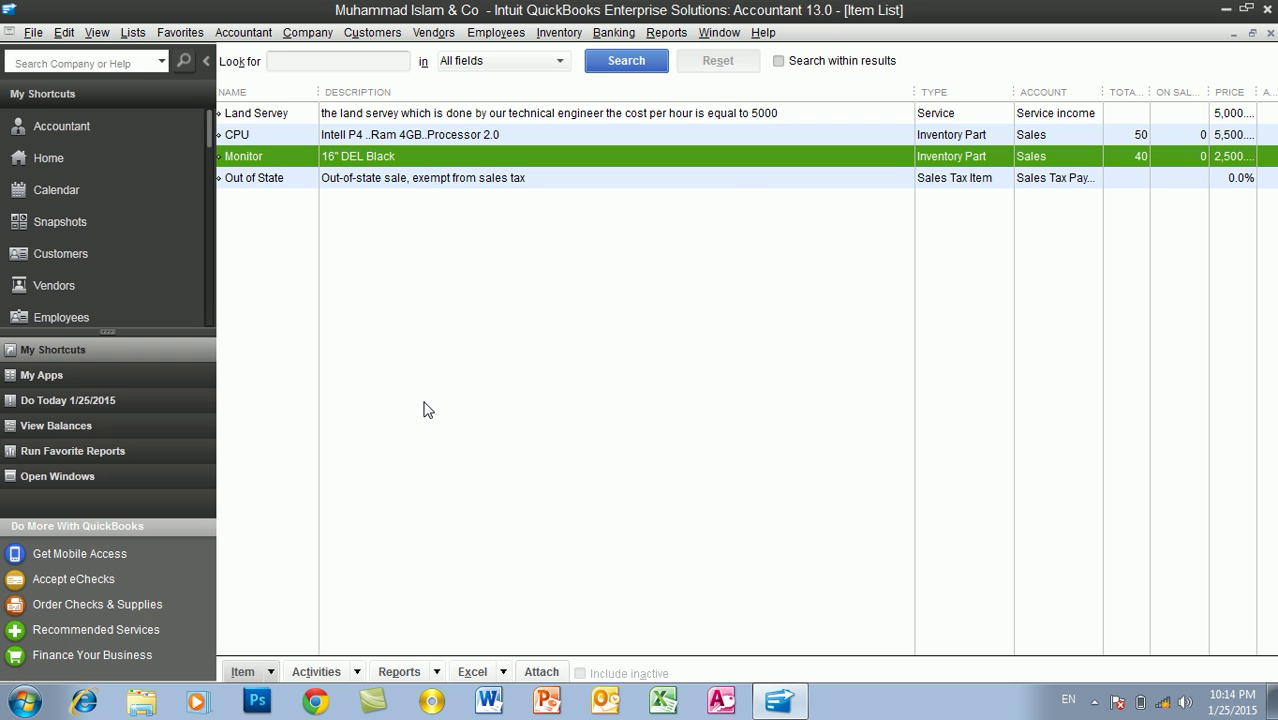
# - Start a new Inventory Part item named "Keyboard" with the purchase description "Black DEL Keyboard"
pyautogui.hotkey('ctrl', 'n')
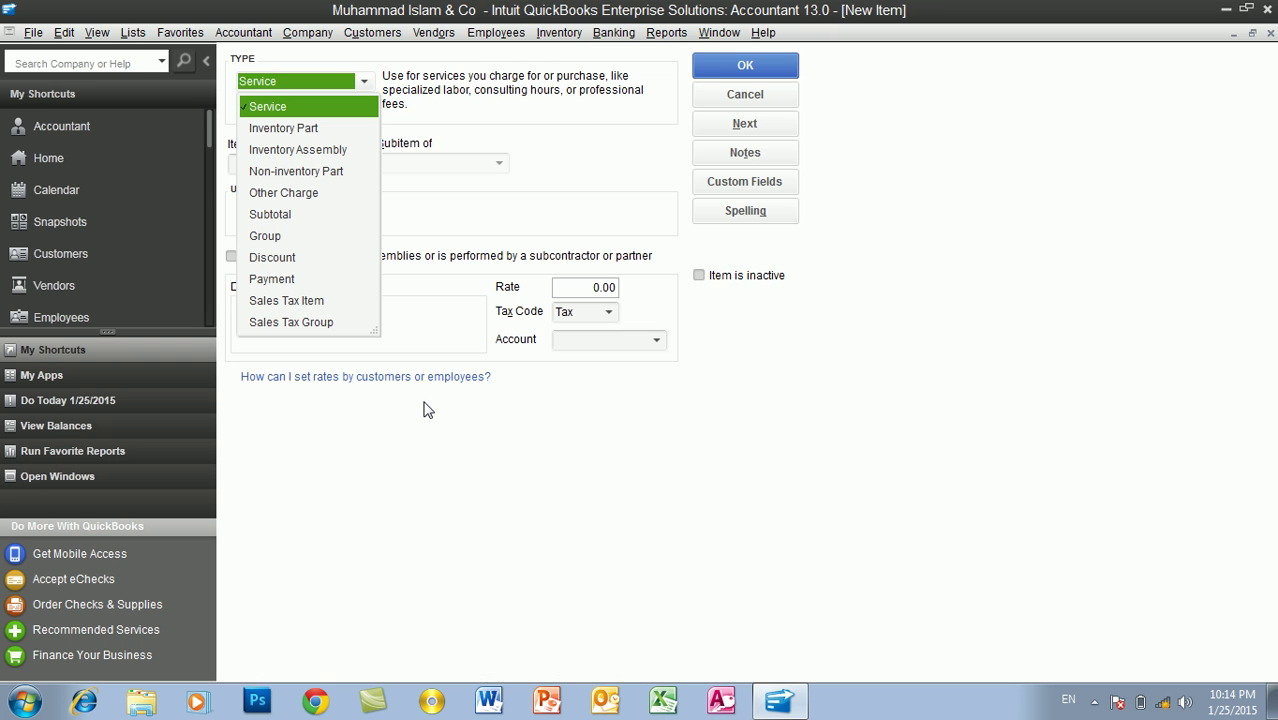
pyautogui.click(322, 135)
pyautogui.click(319, 164)
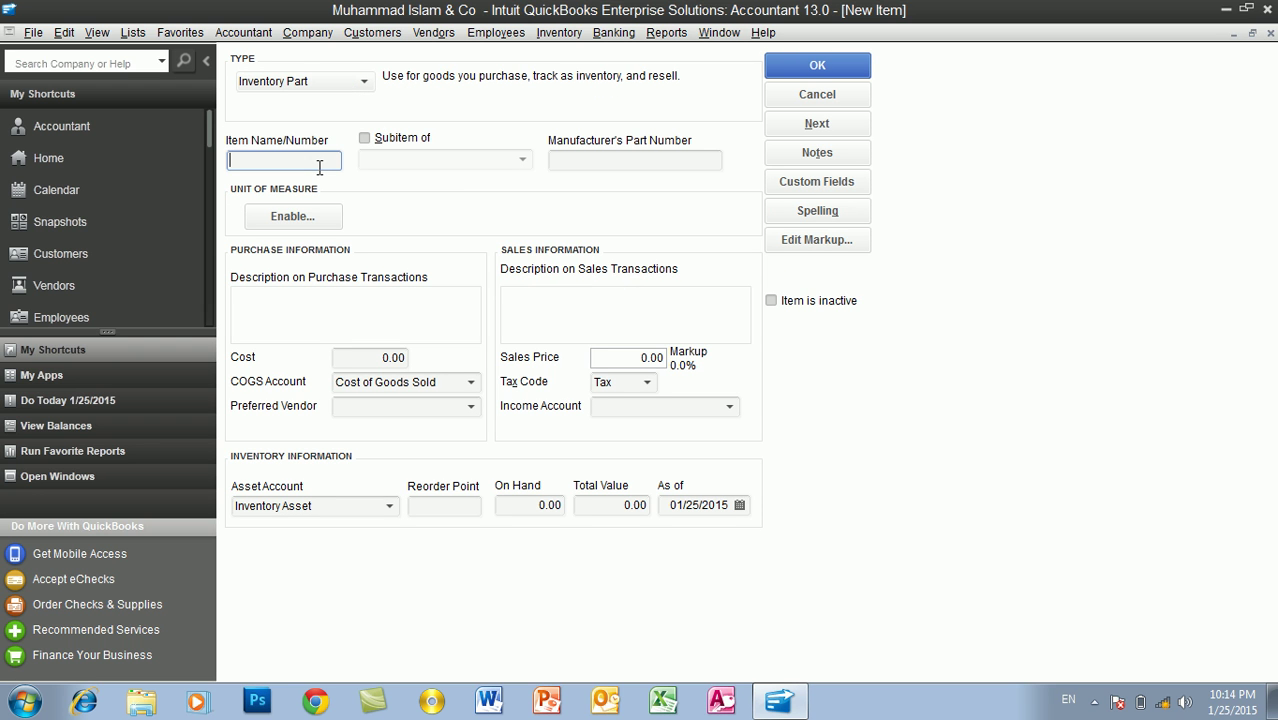
pyautogui.write('Keyboard')
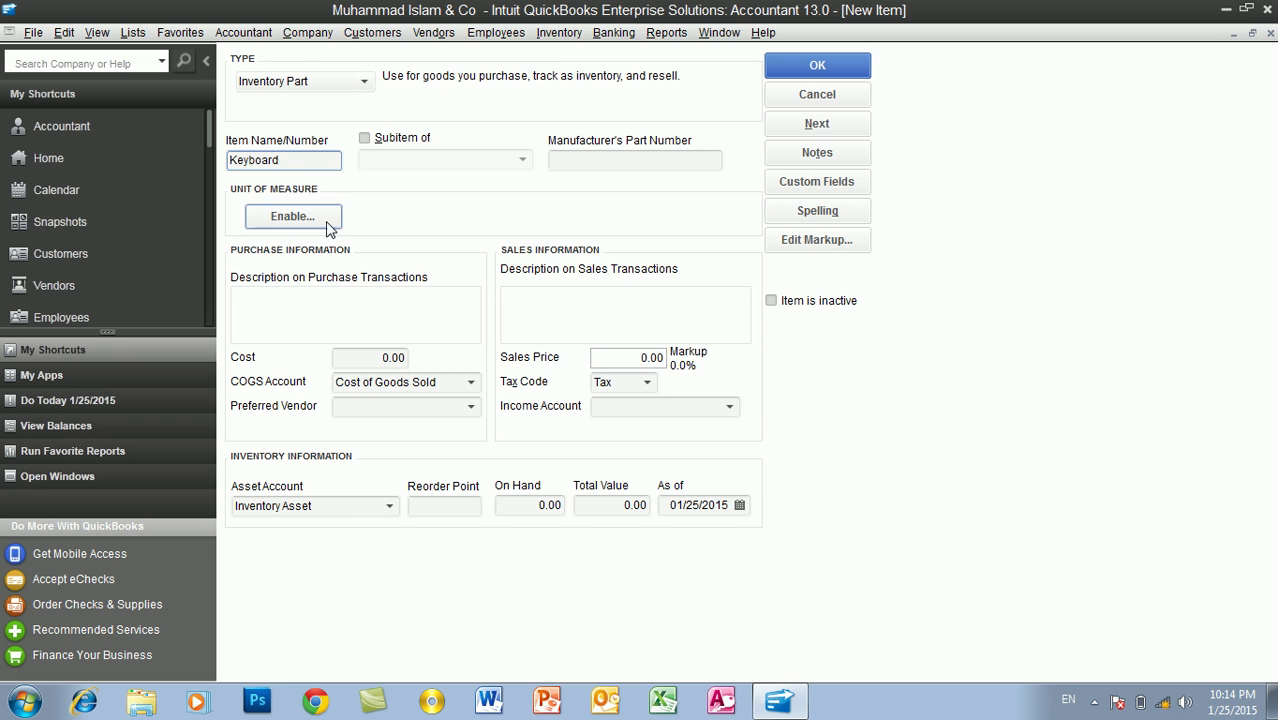
pyautogui.click(341, 302)
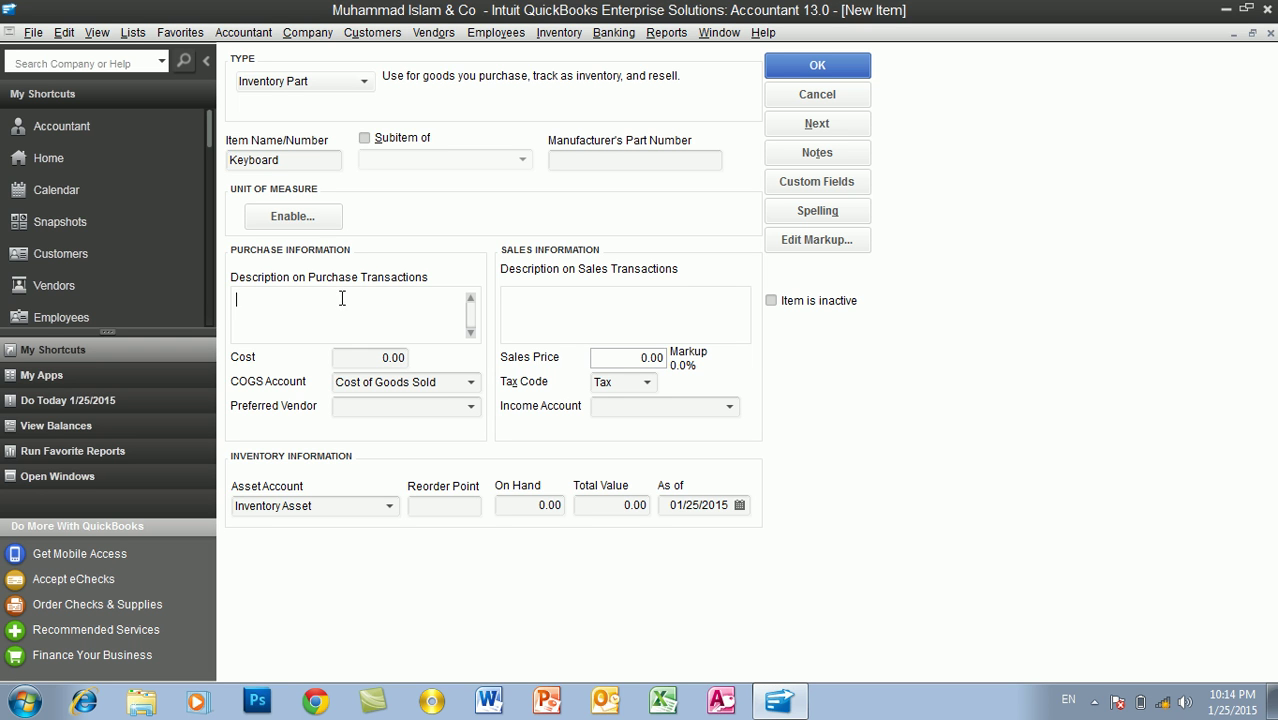
pyautogui.write('Black DEL Keybpoard')
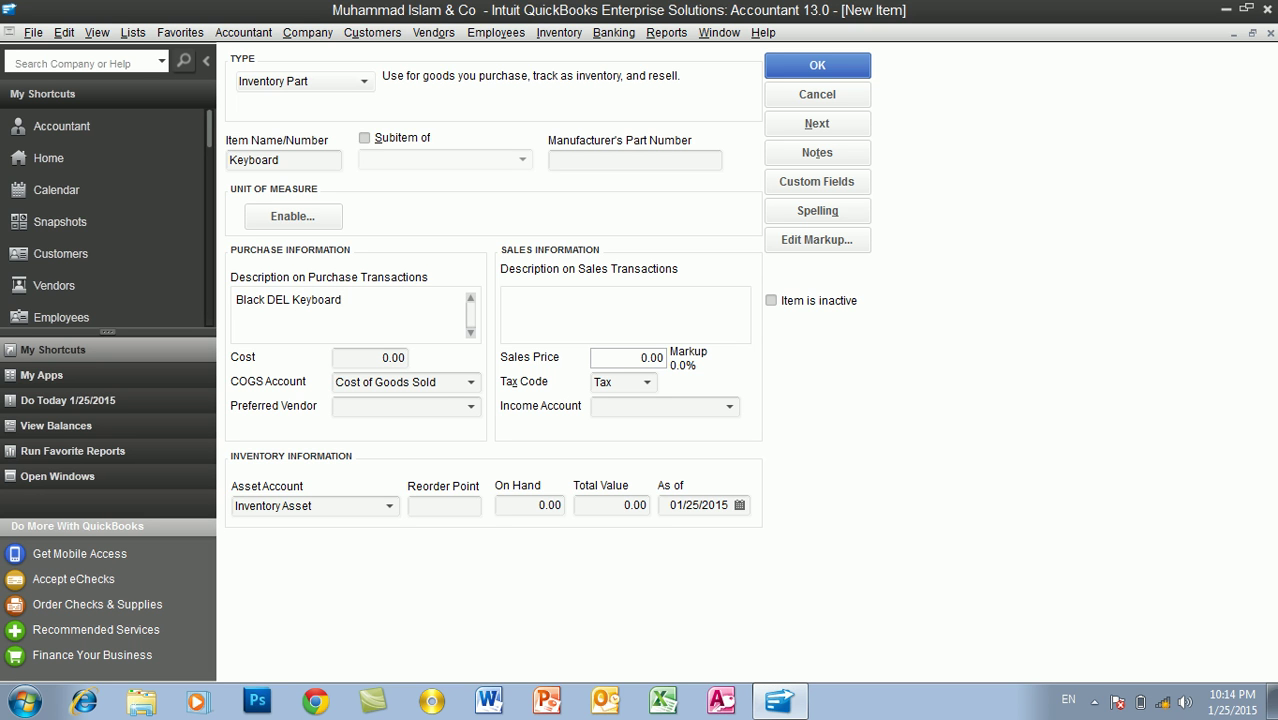
pyautogui.click(552, 336)
# - Set the Keyboard item's cost to 50 and choose the existing vendor as its preferred vendor
pyautogui.click(369, 362)
pyautogui.moveTo(369, 362); pyautogui.dragTo(484, 359)
pyautogui.write('50')
pyautogui.press('Tab')
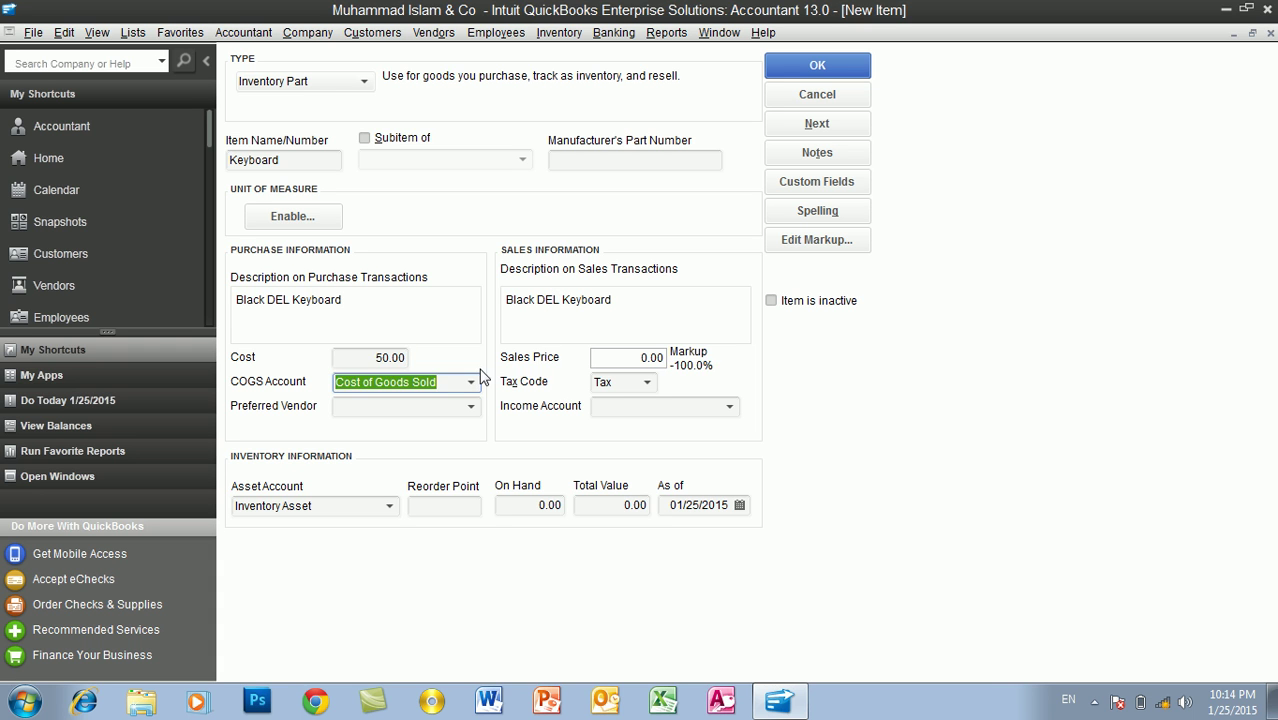
pyautogui.click(470, 406)
pyautogui.click(422, 476)
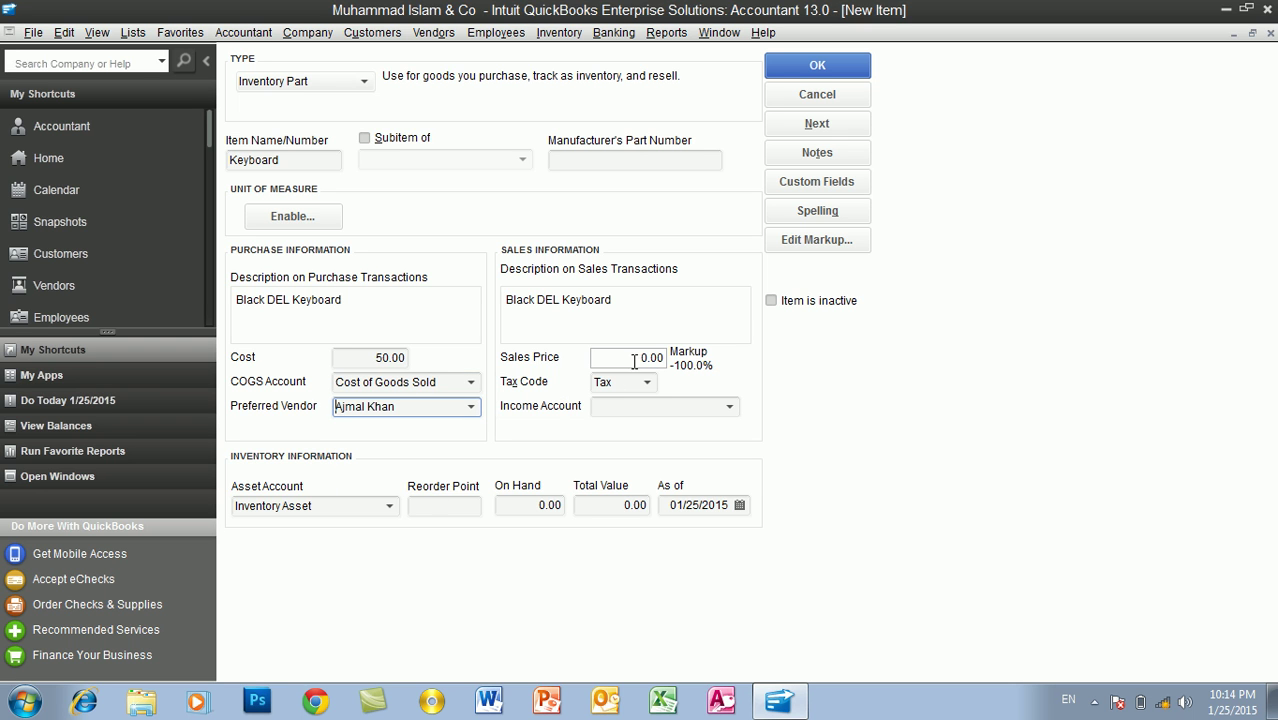
# - Set the Keyboard's sales price to 250, with tax code Non and income account Sales
pyautogui.click(645, 357)
pyautogui.write('2')
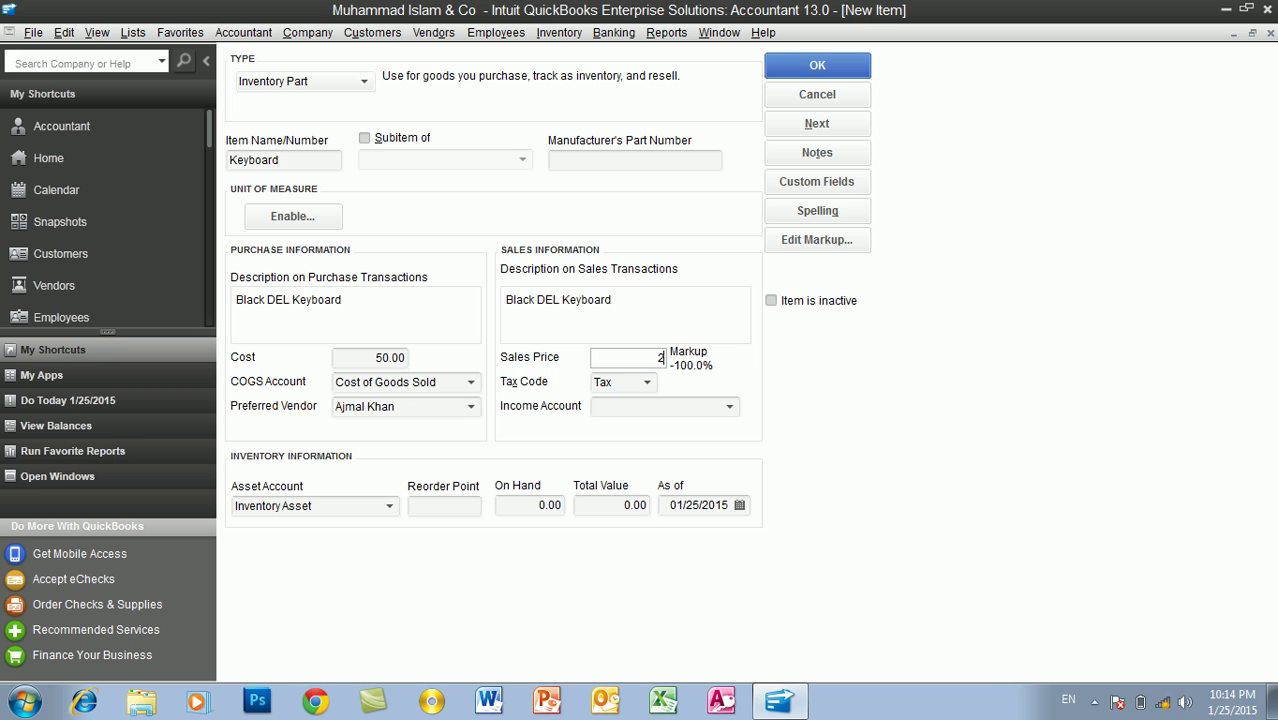
pyautogui.write('50')
pyautogui.click(648, 382)
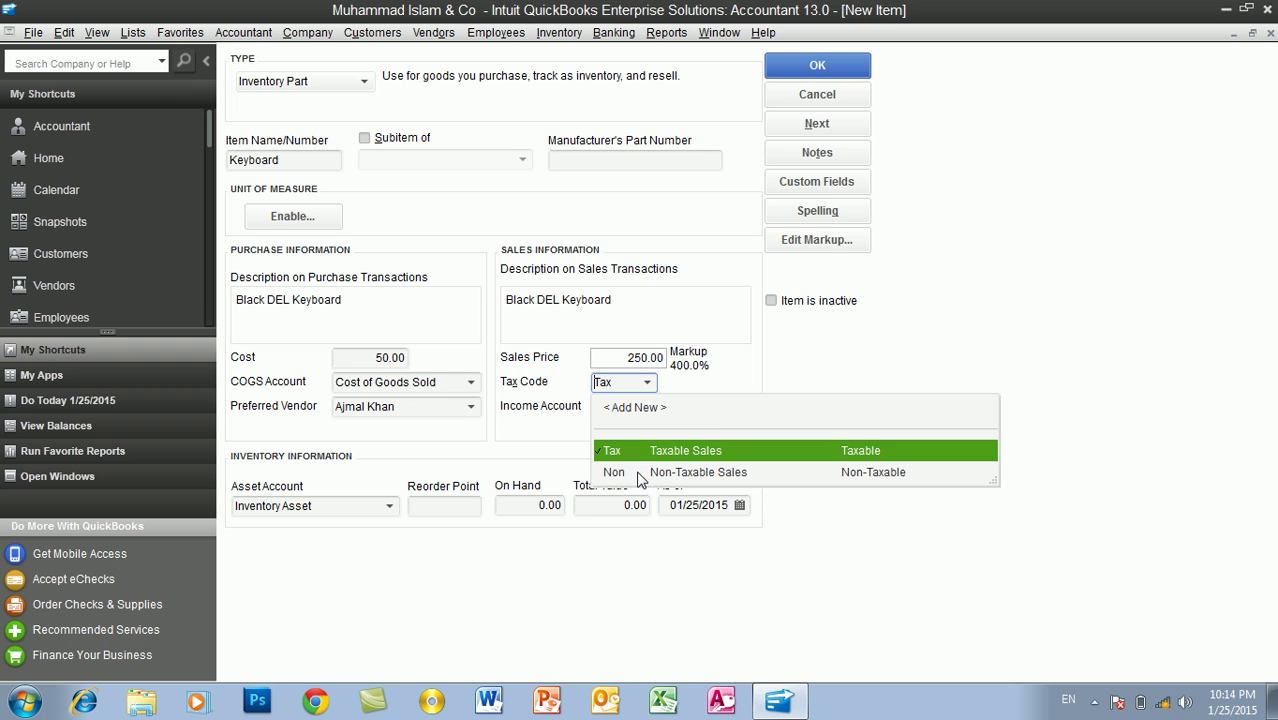
pyautogui.click(640, 474)
pyautogui.click(660, 410)
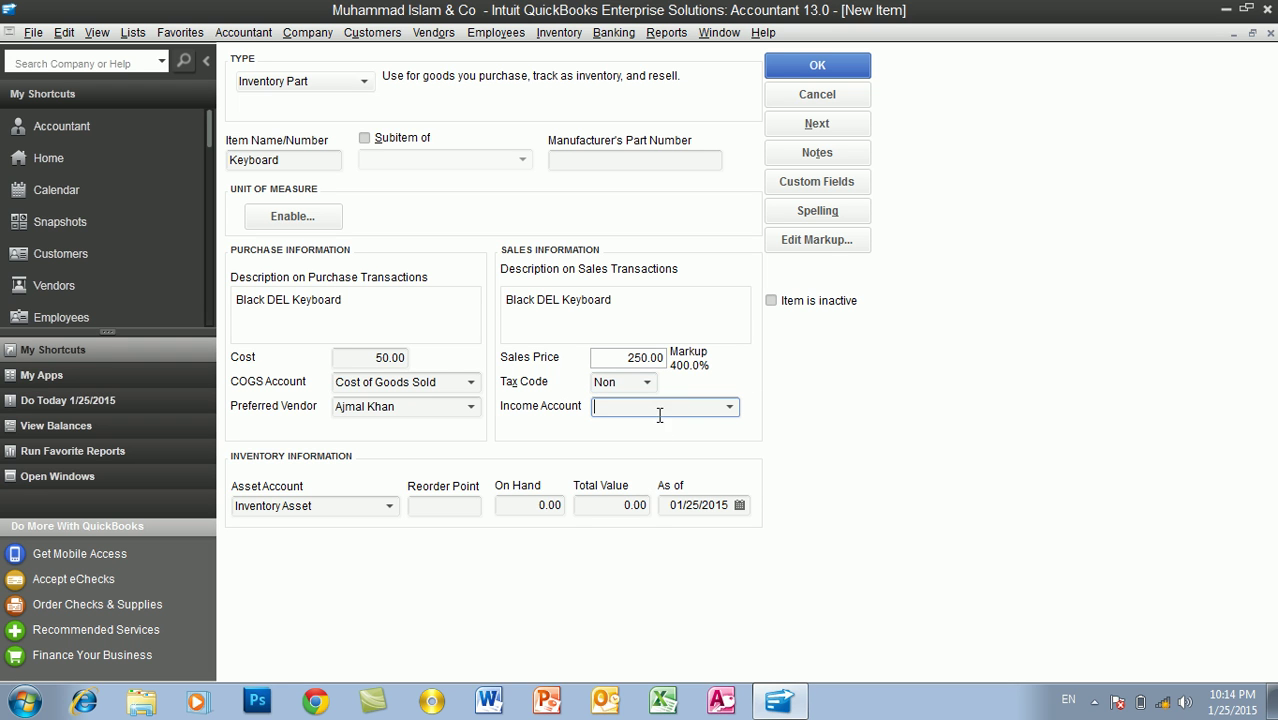
pyautogui.click(729, 407)
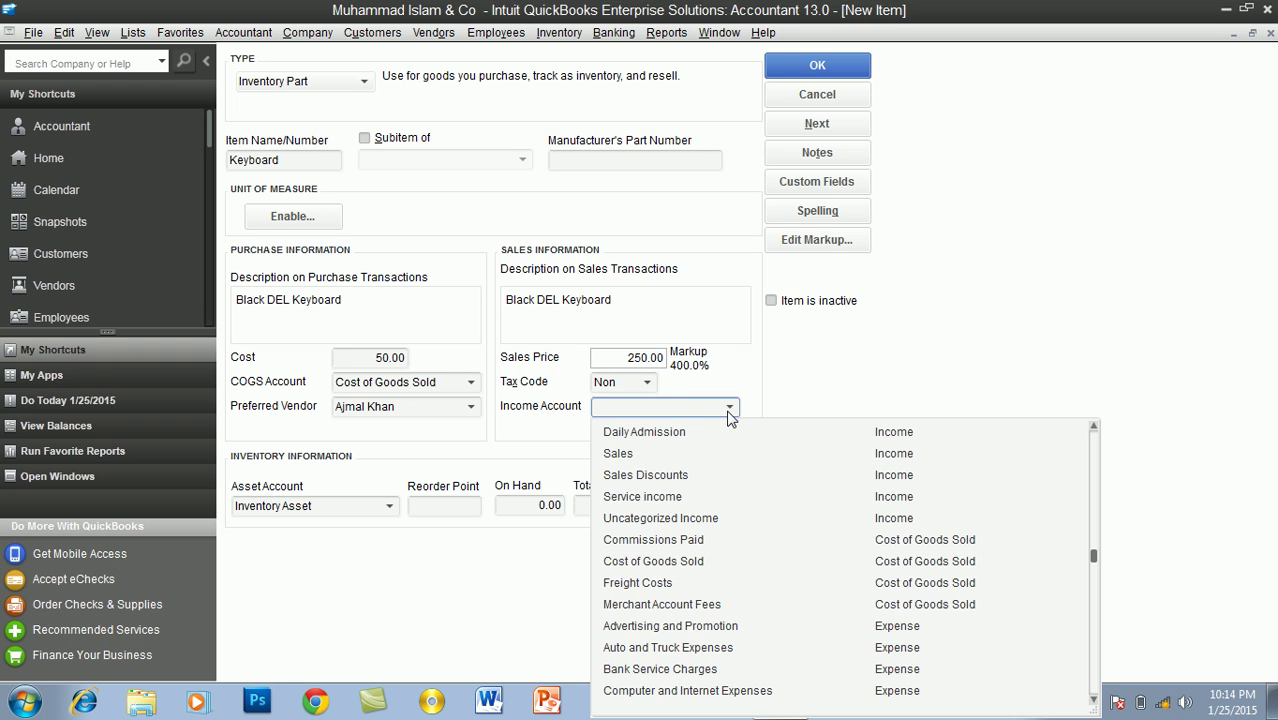
pyautogui.click(643, 462)
# - Enter 100 on hand and a reorder point of 20 for the Keyboard item
pyautogui.click(530, 505)
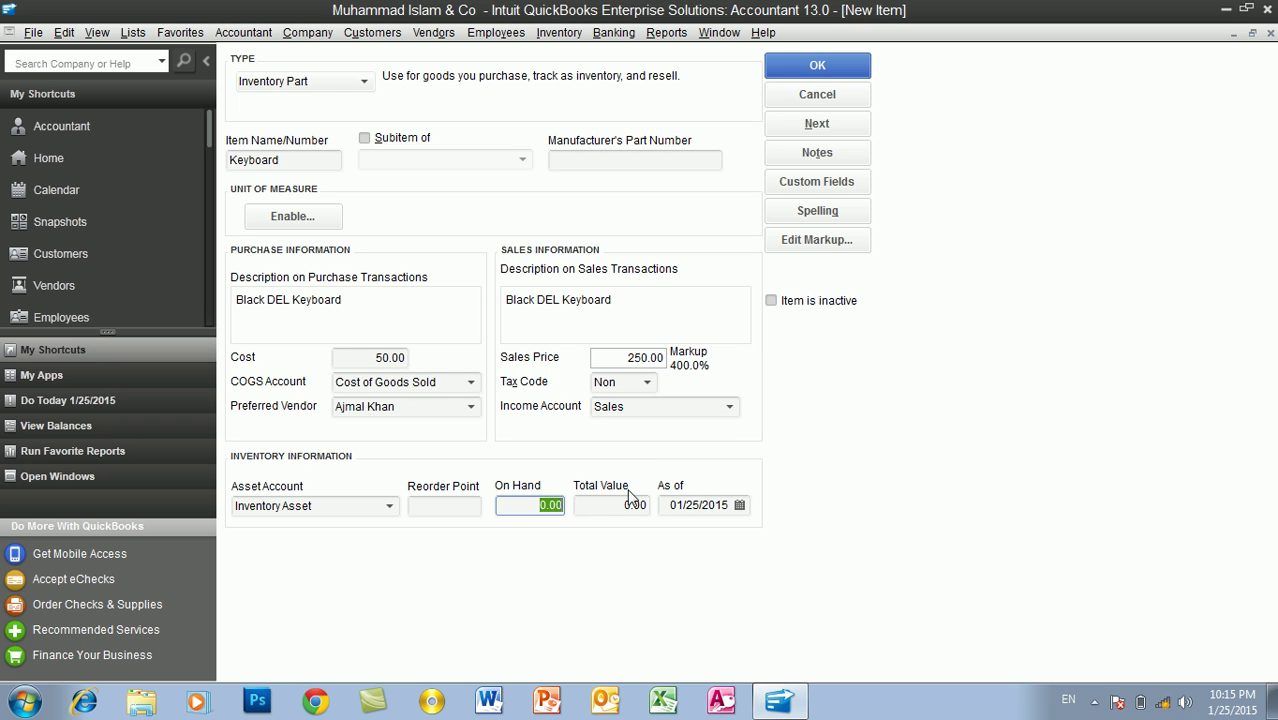
pyautogui.write('10')
pyautogui.press('Tab')
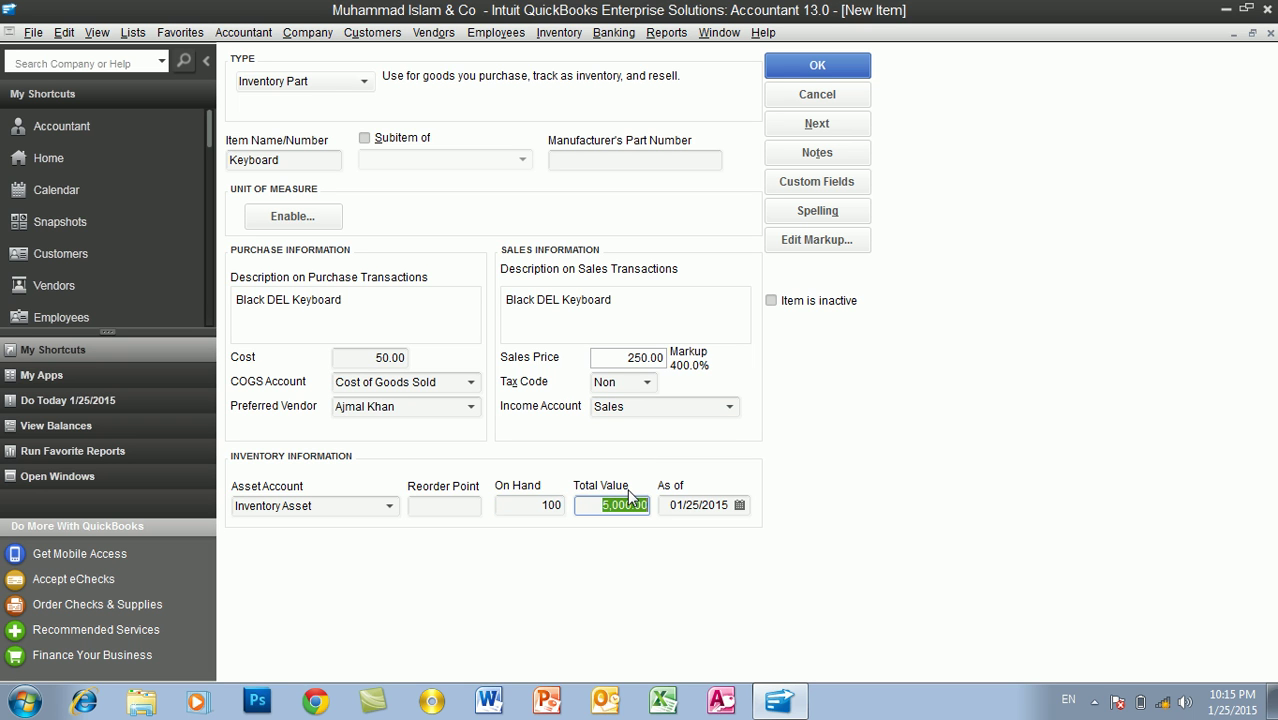
pyautogui.click(470, 507)
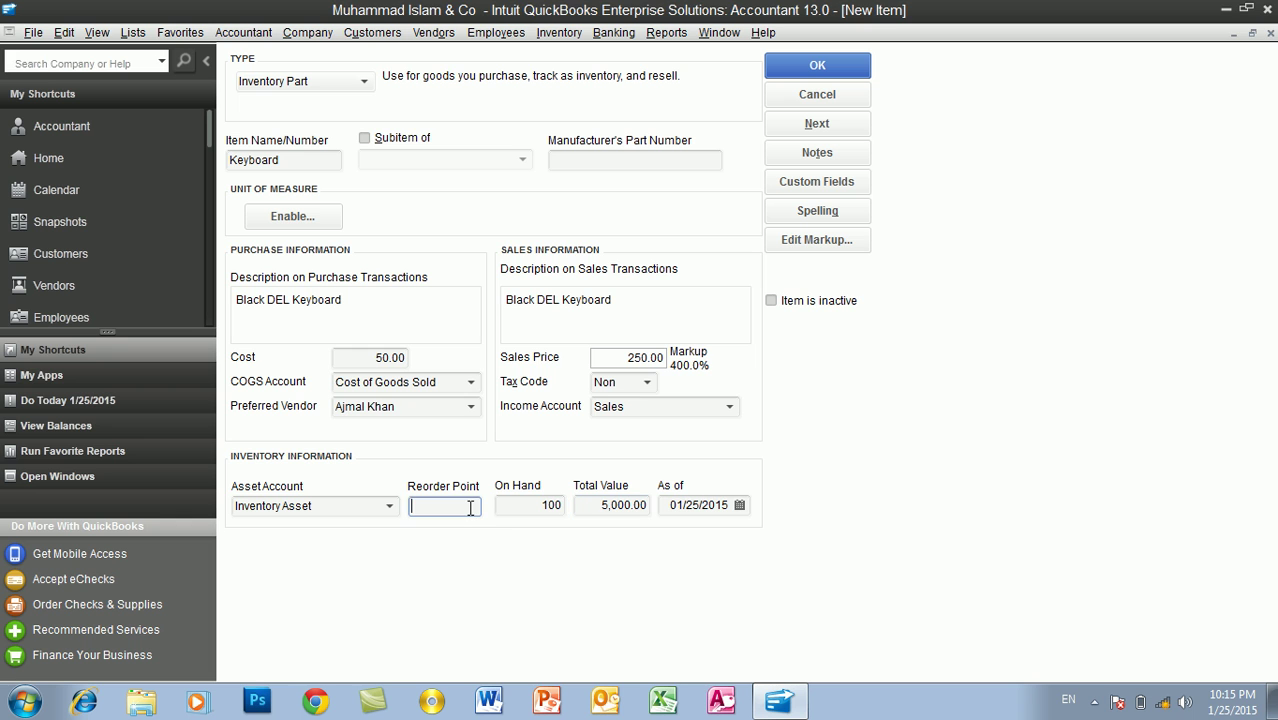
pyautogui.write('20')
pyautogui.press('Tab')
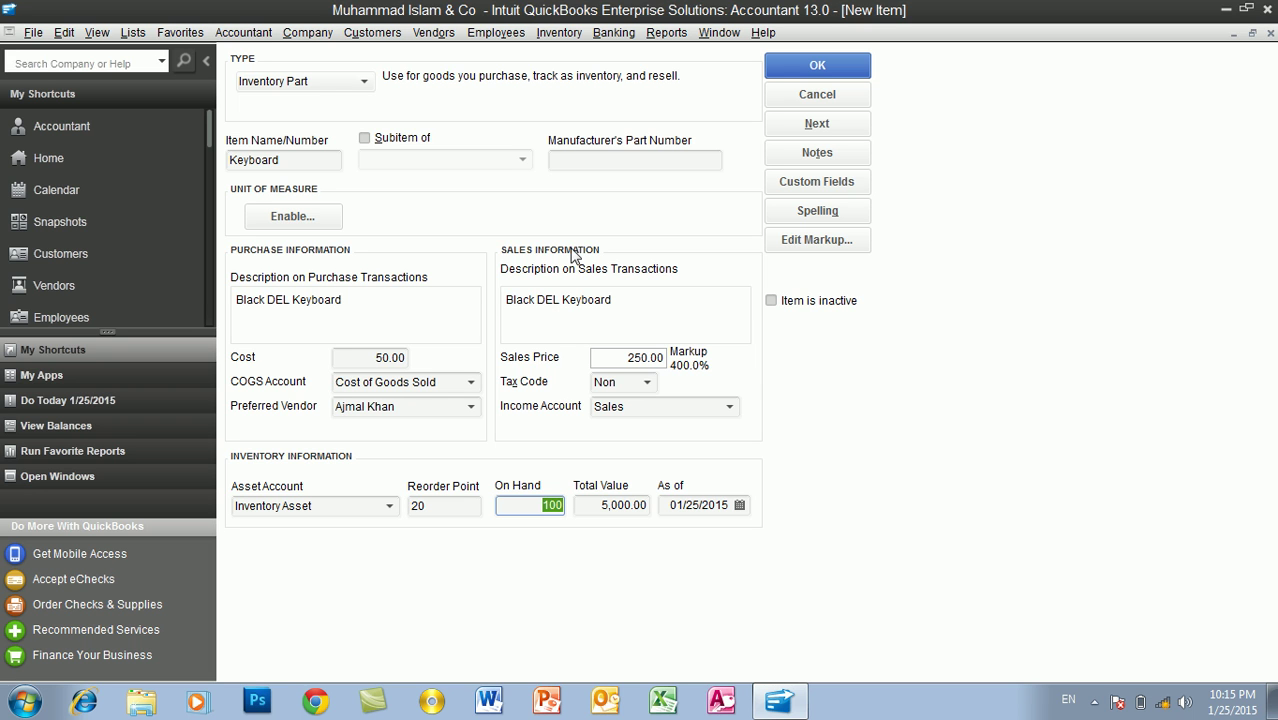
# - Save the Keyboard item, ignoring all spelling flags for "DEL"
pyautogui.click(578, 159)
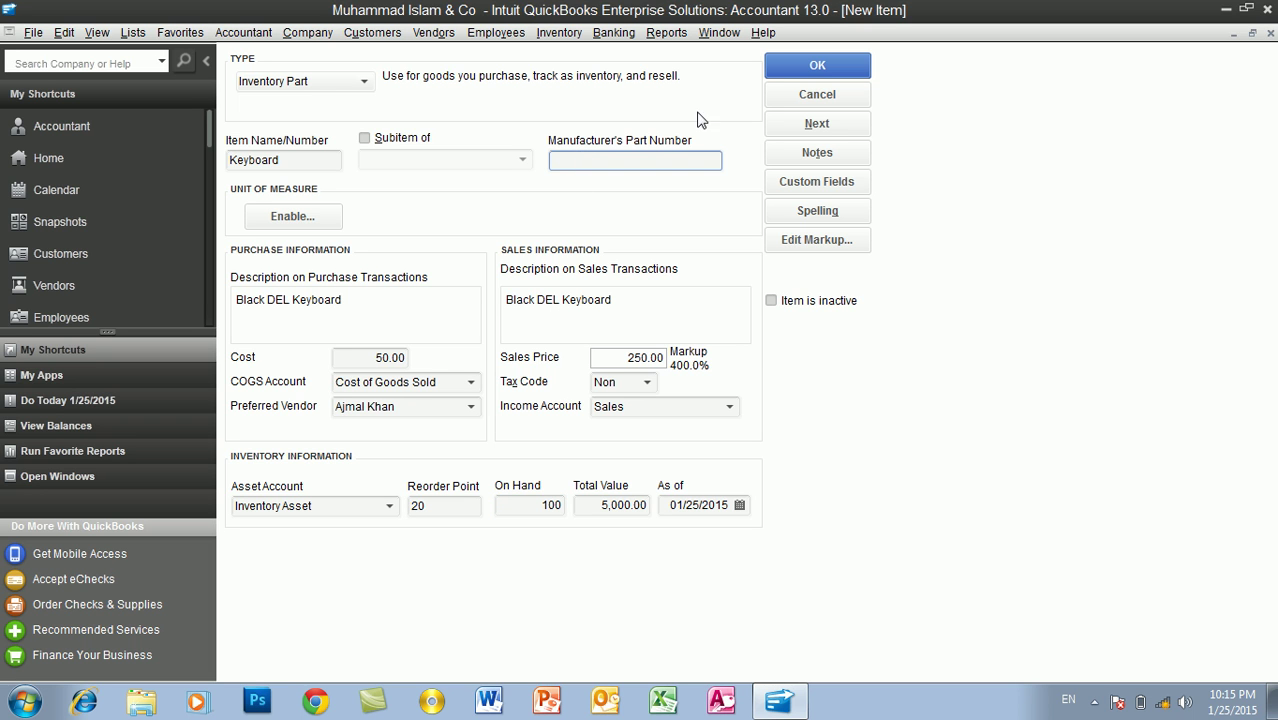
pyautogui.click(789, 65)
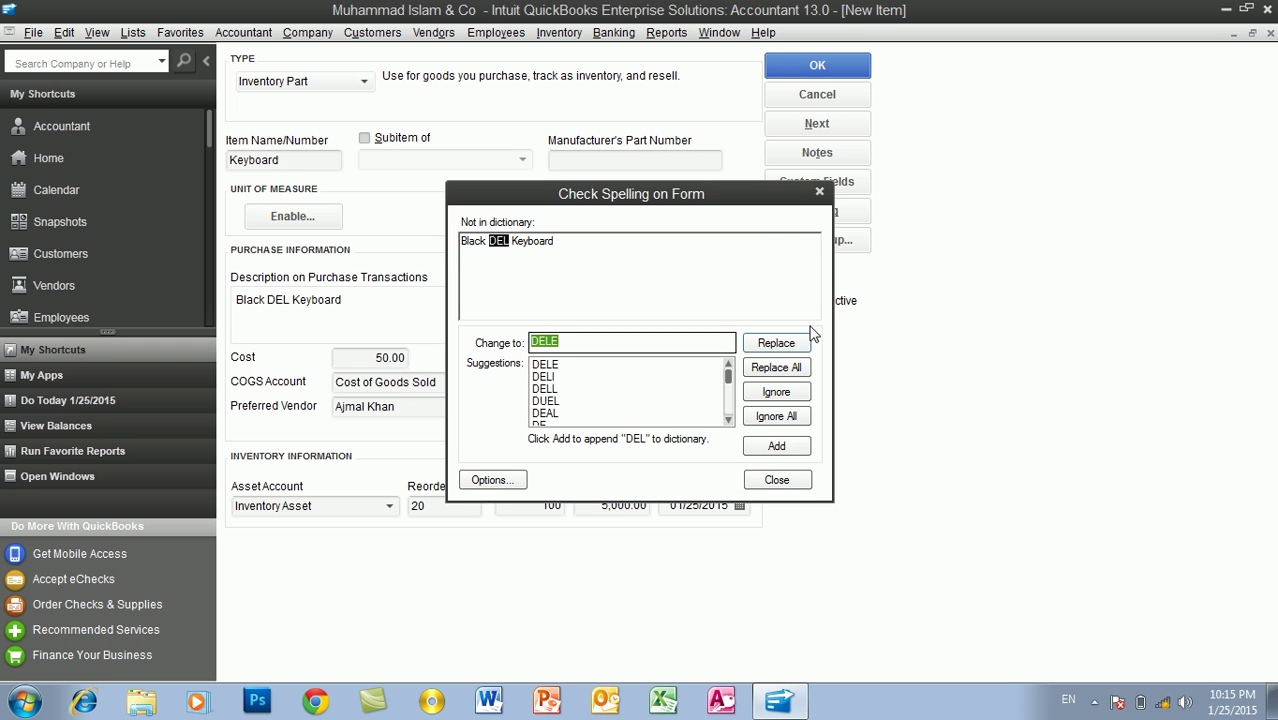
pyautogui.click(776, 417)
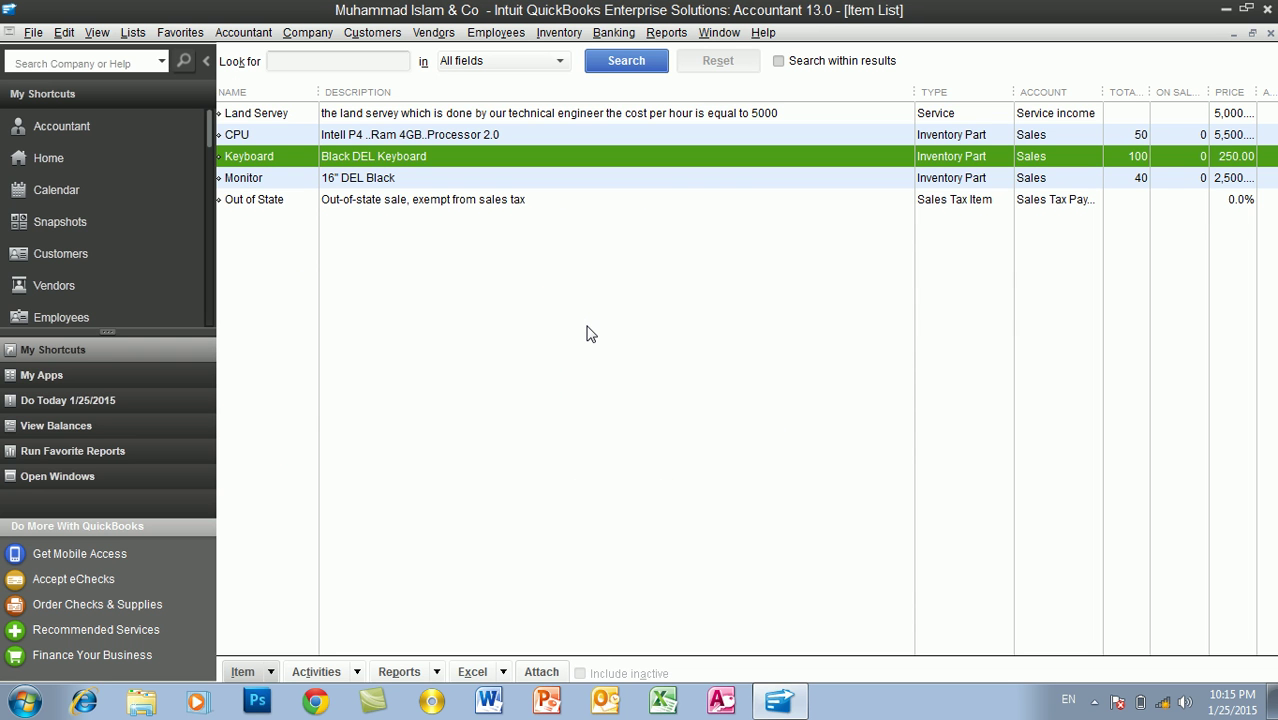
pyautogui.hotkey('ctrl', 'n')
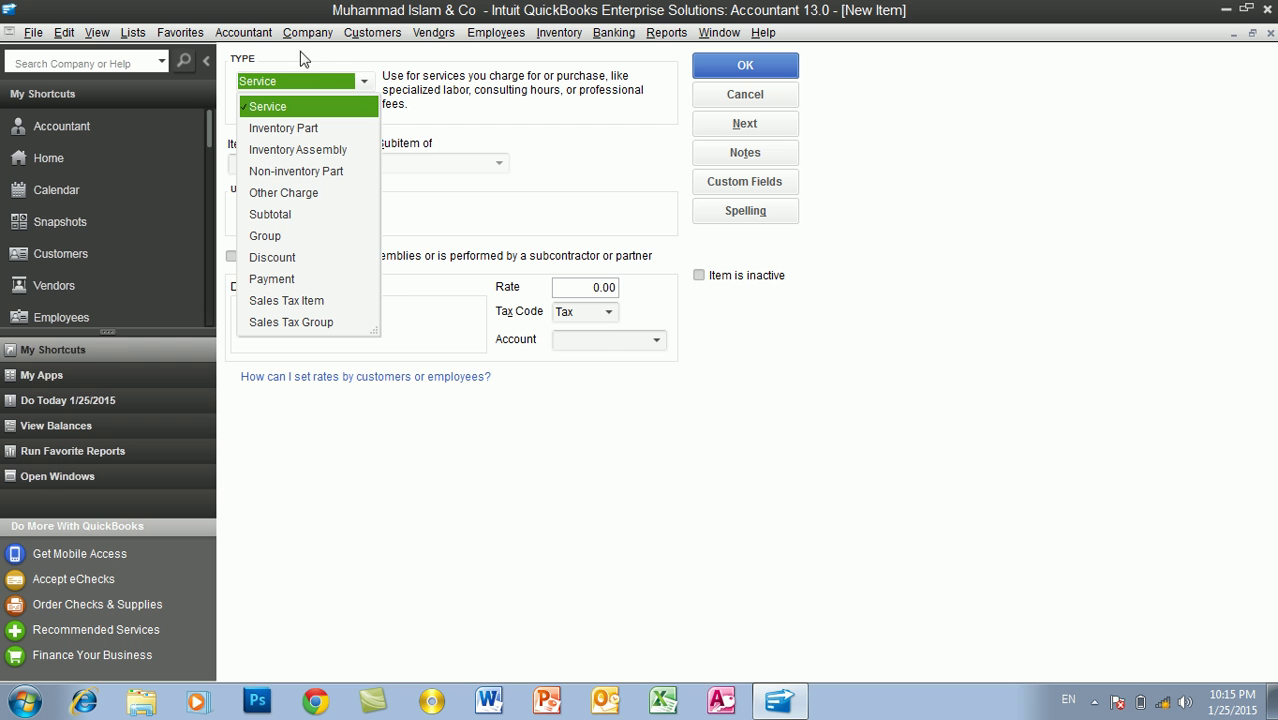
pyautogui.click(318, 134)
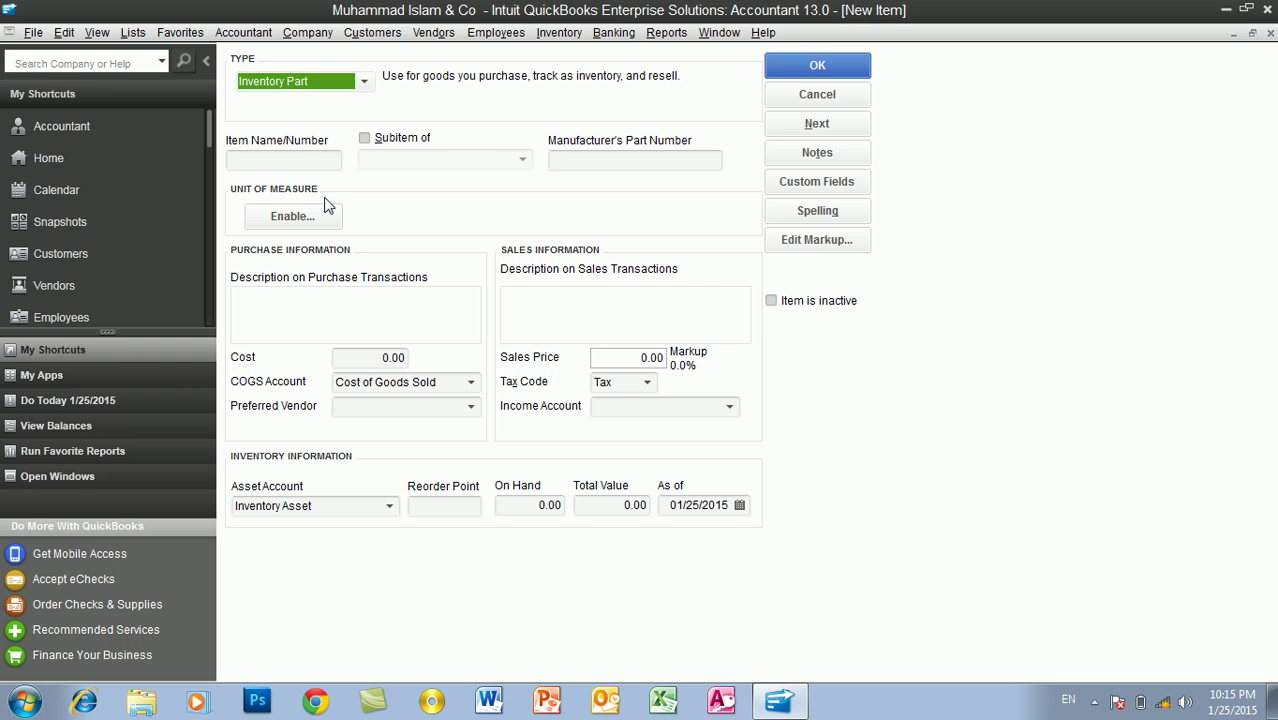
pyautogui.click(817, 95)
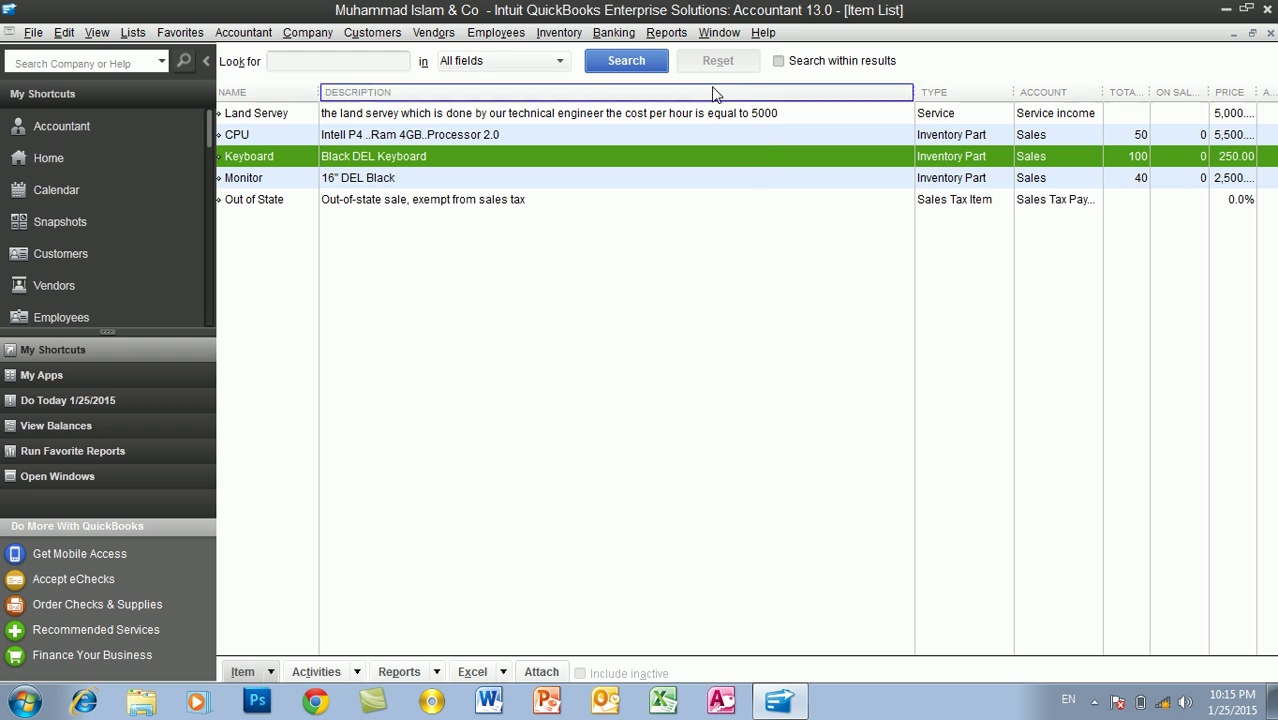
# - Review the Physical Inventory Worksheet report and close it
pyautogui.click(666, 32)
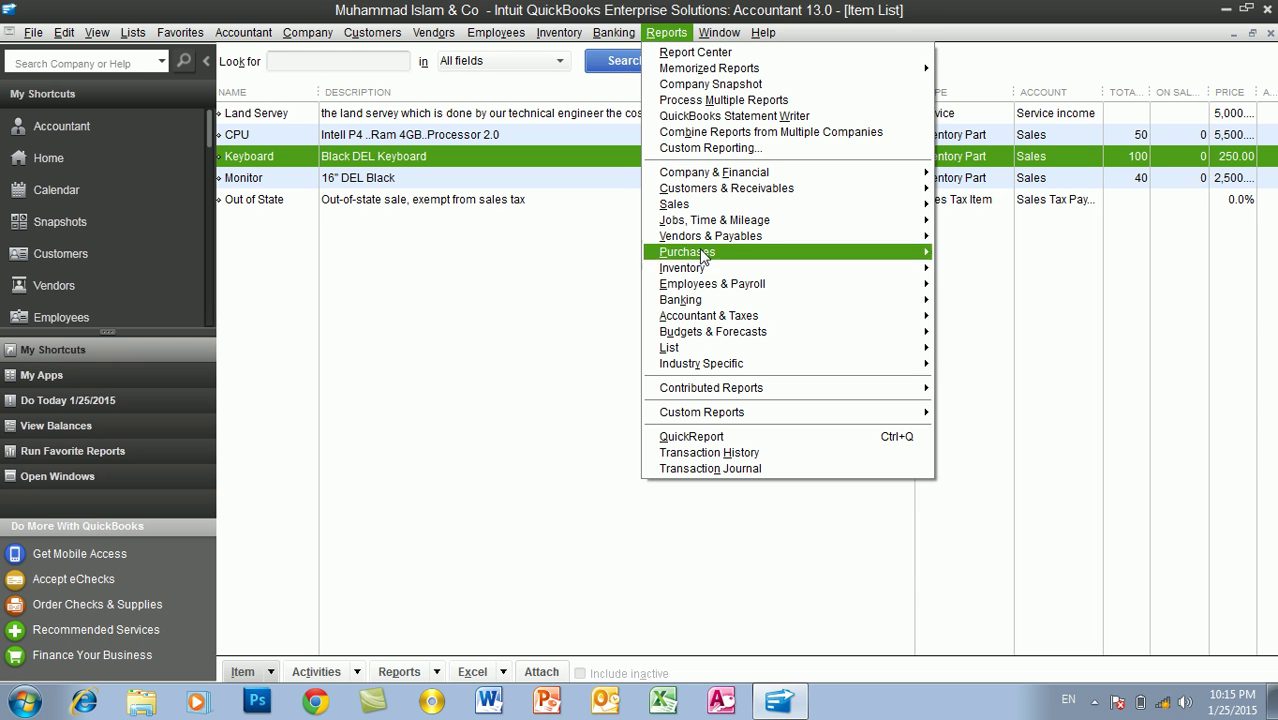
pyautogui.moveTo(701, 268)
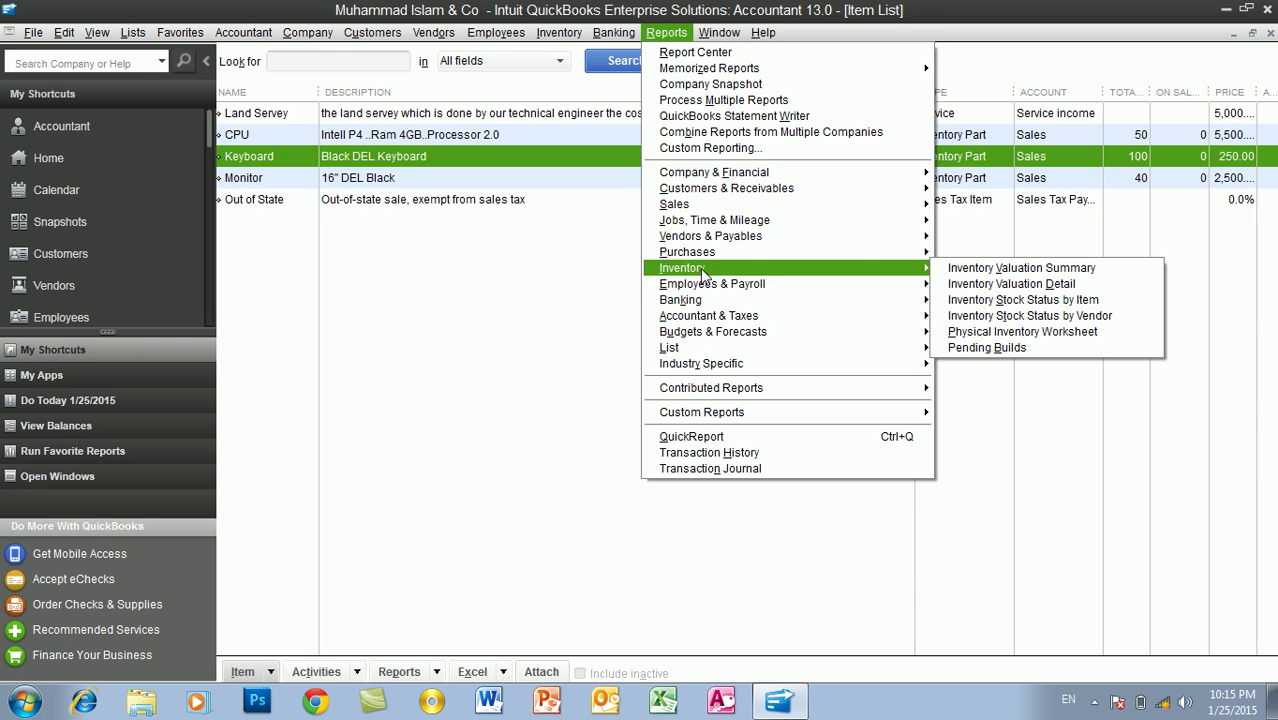
pyautogui.click(1036, 334)
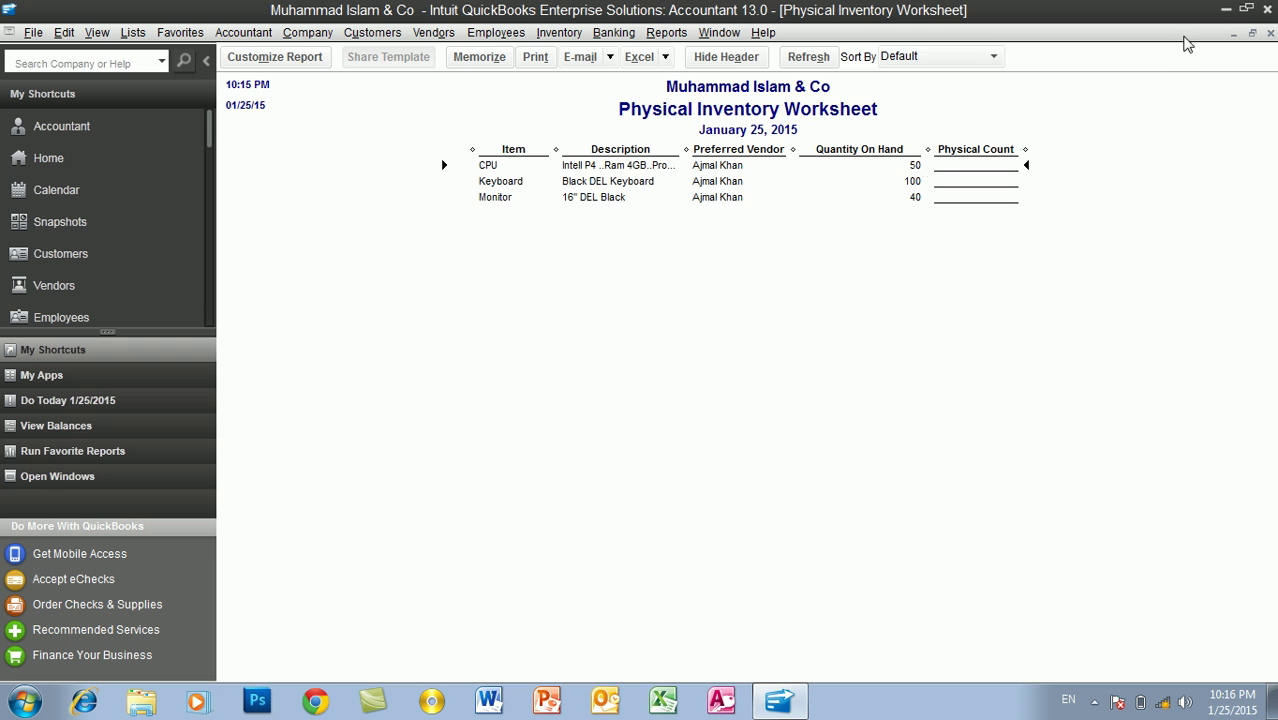
pyautogui.click(1270, 34)
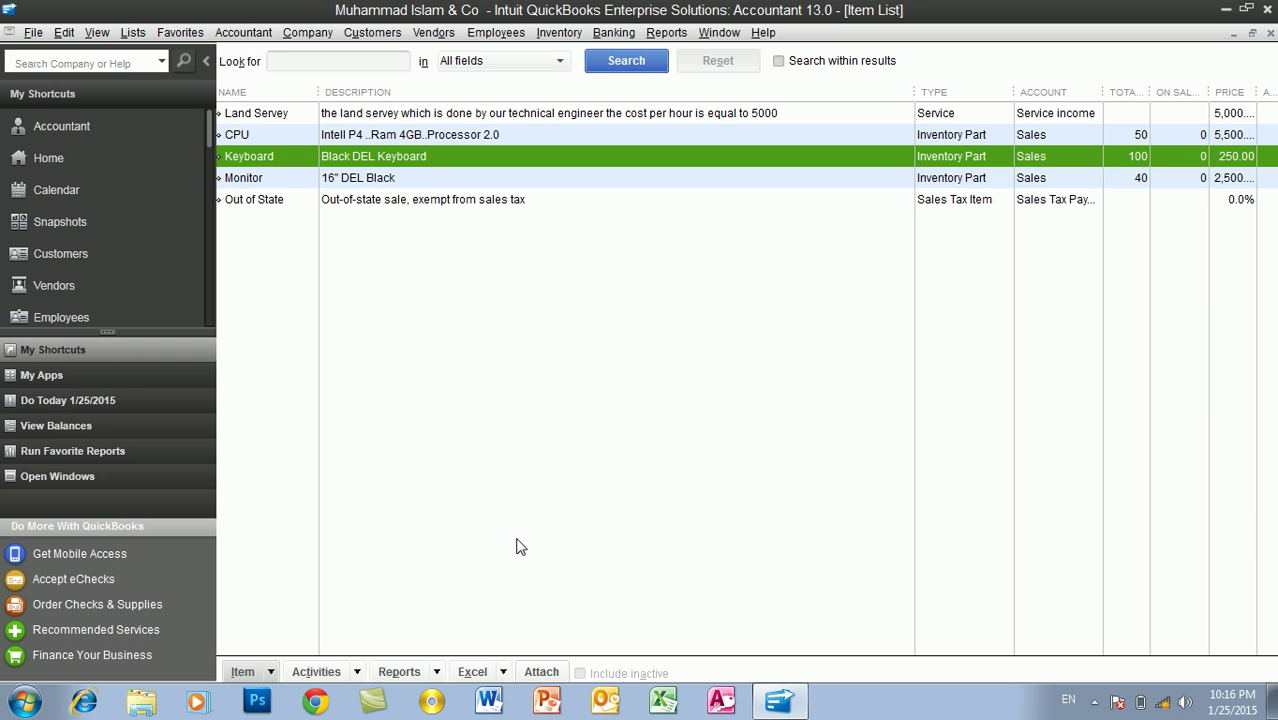
# - Start a new Inventory Assembly item named "Complete System"
pyautogui.hotkey('ctrl', 'n')
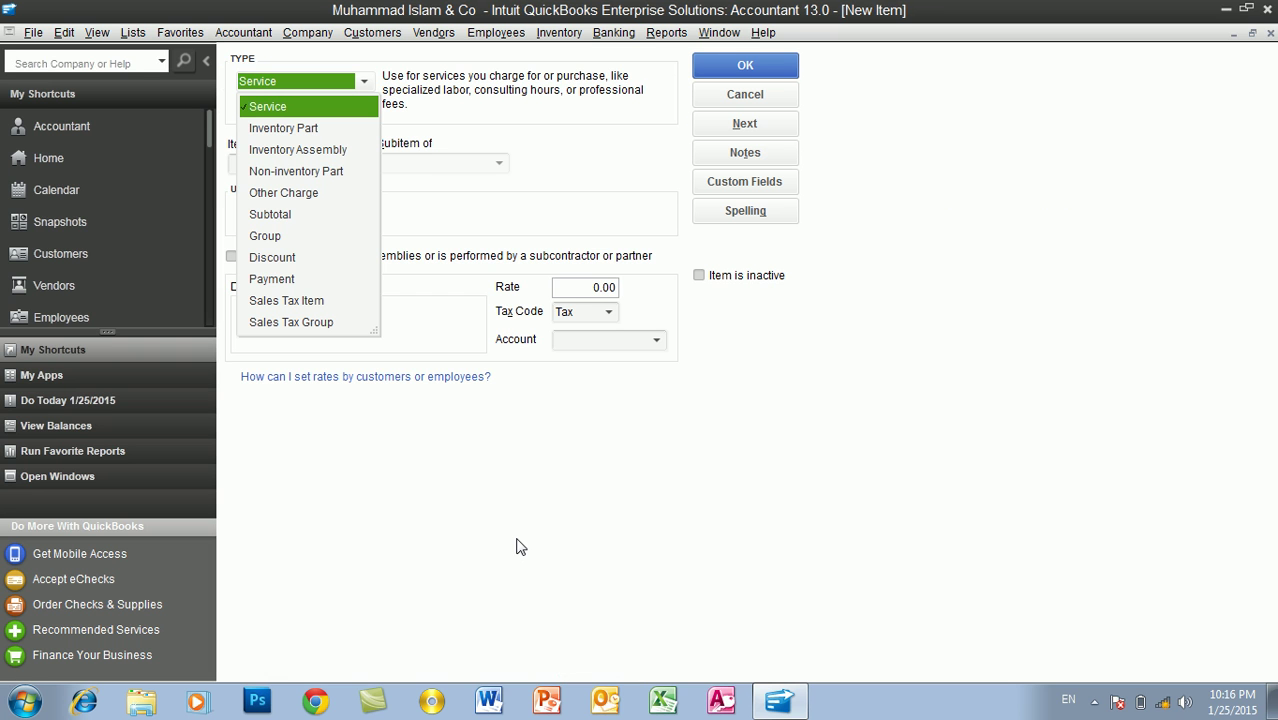
pyautogui.click(316, 150)
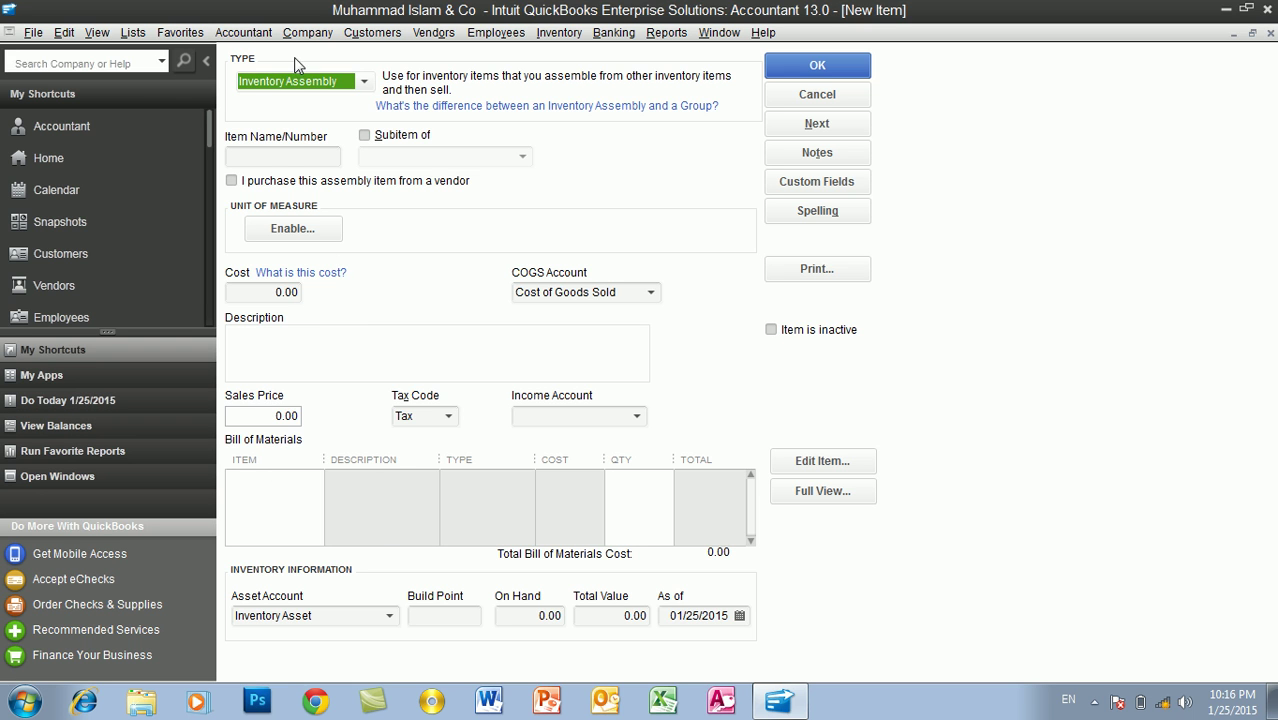
pyautogui.click(285, 157)
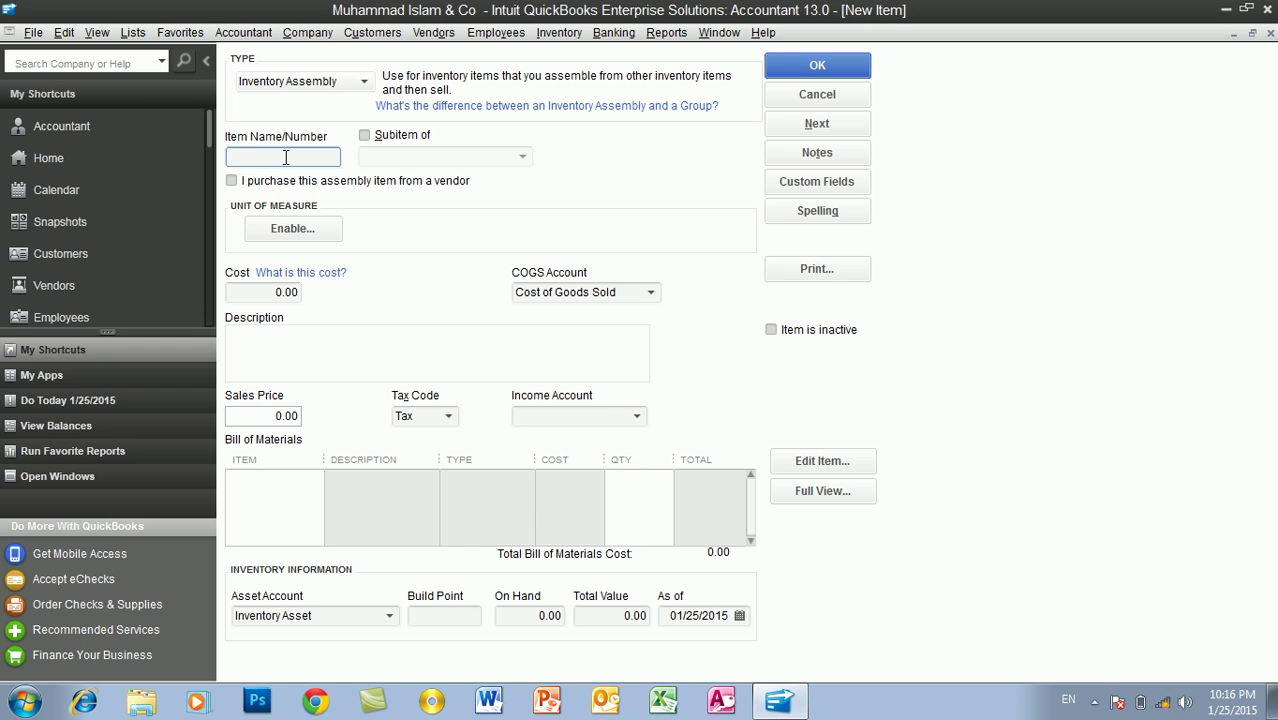
pyautogui.write('Complete System')
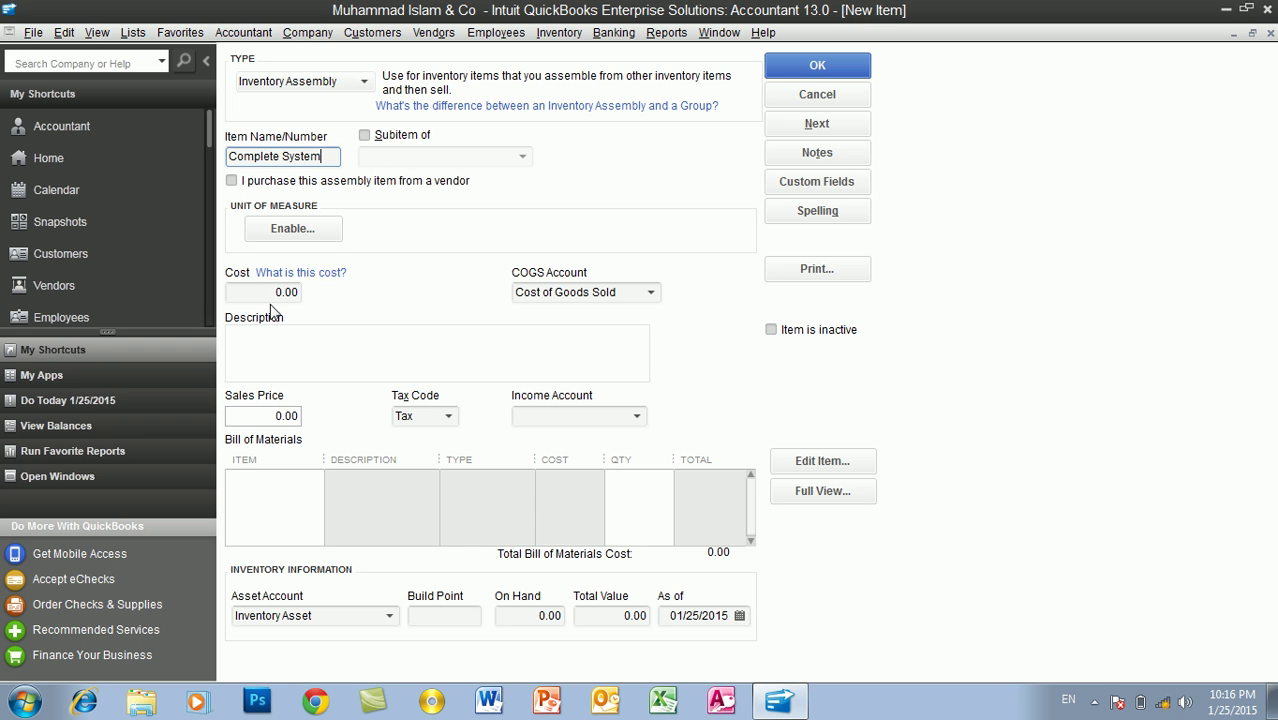
pyautogui.click(238, 292)
pyautogui.moveTo(238, 292); pyautogui.dragTo(303, 297)
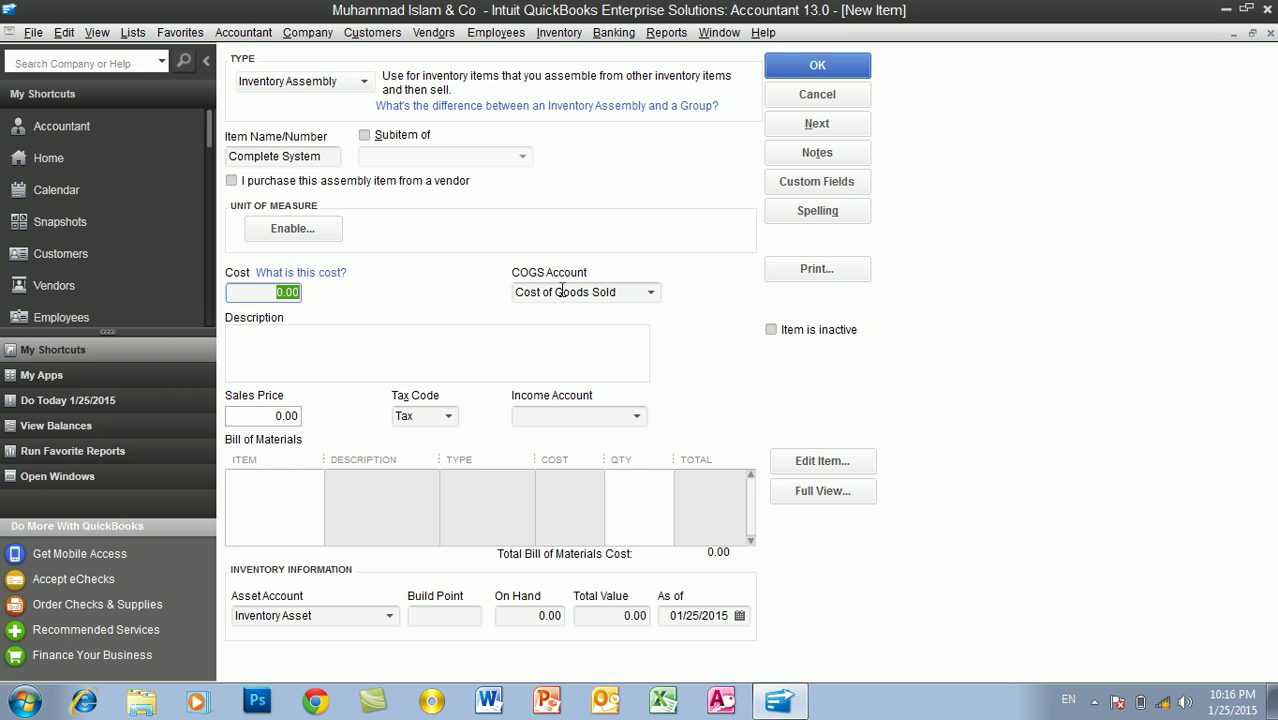
pyautogui.click(652, 292)
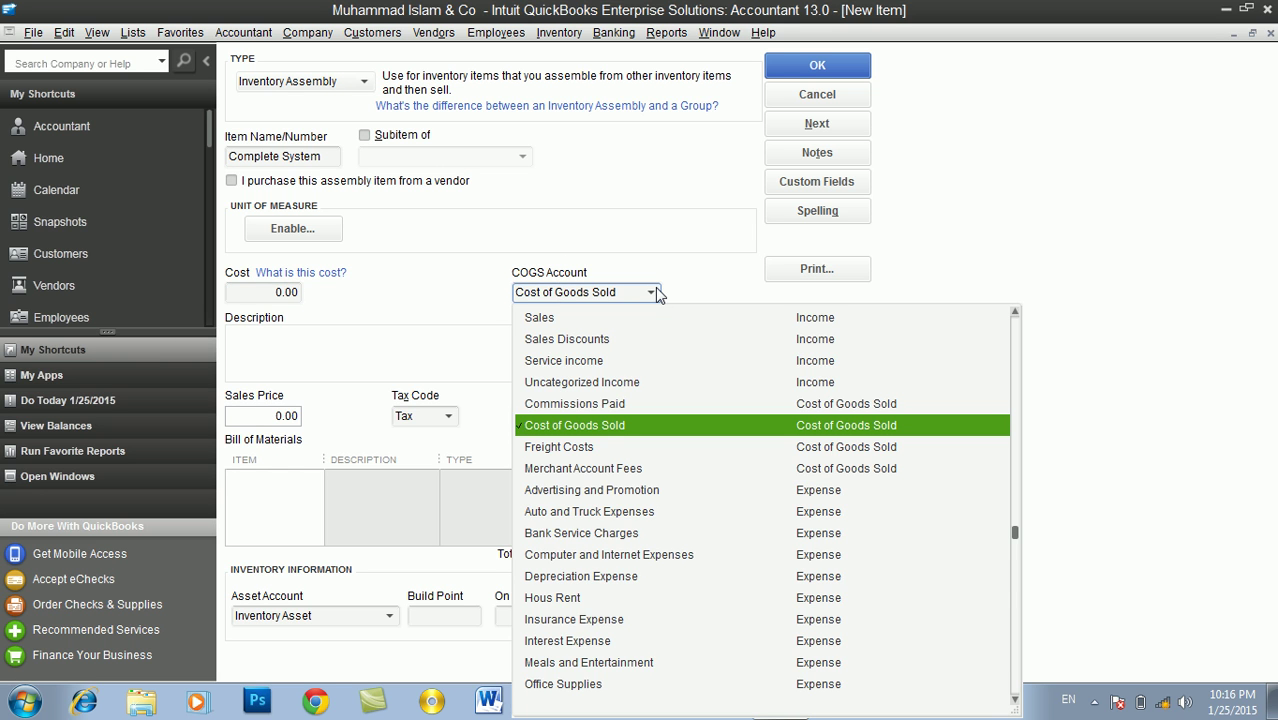
pyautogui.click(652, 292)
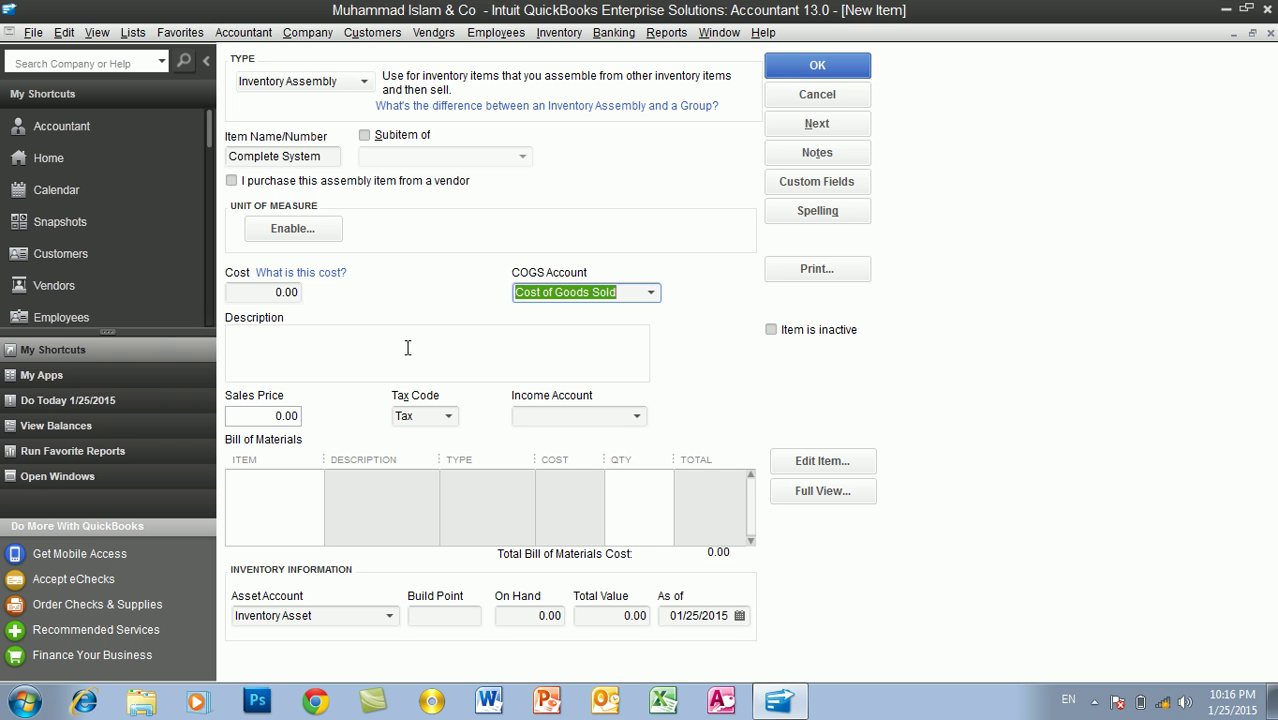
pyautogui.moveTo(236, 157); pyautogui.dragTo(322, 157)
# - Add CPU, Keyboard and Monitor as components in the Complete System's bill of materials
pyautogui.click(296, 477)
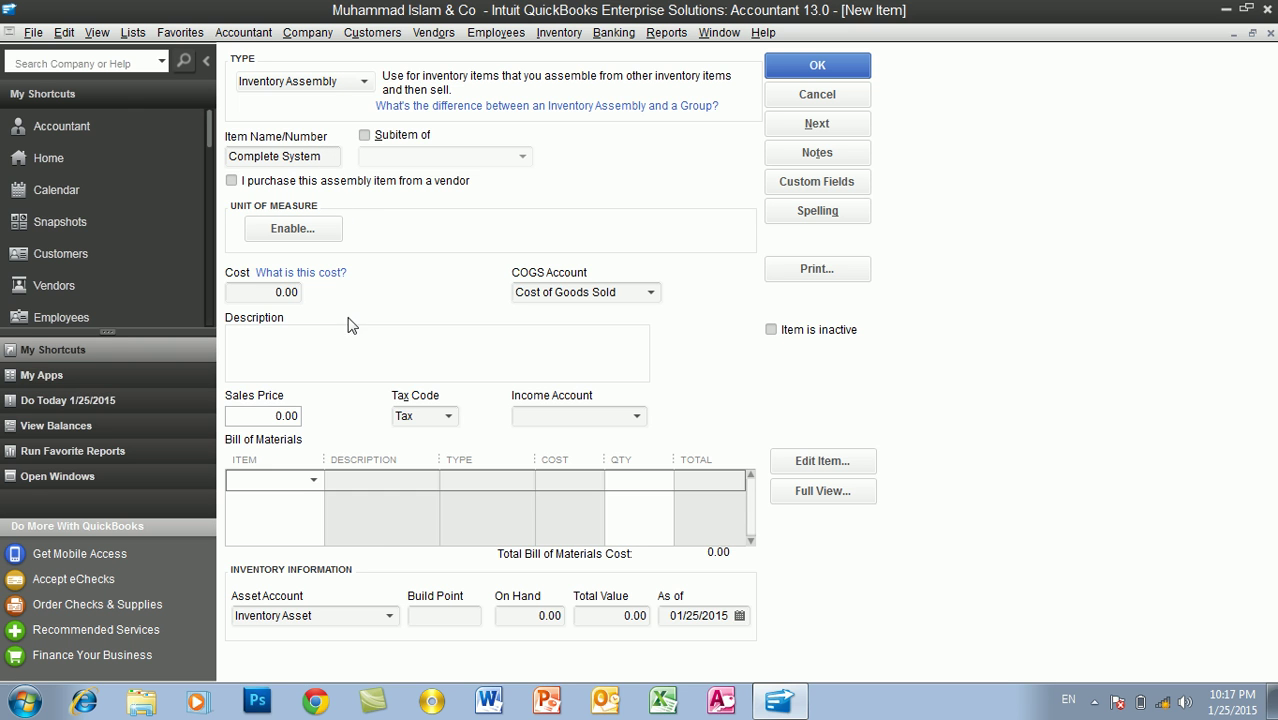
pyautogui.click(313, 481)
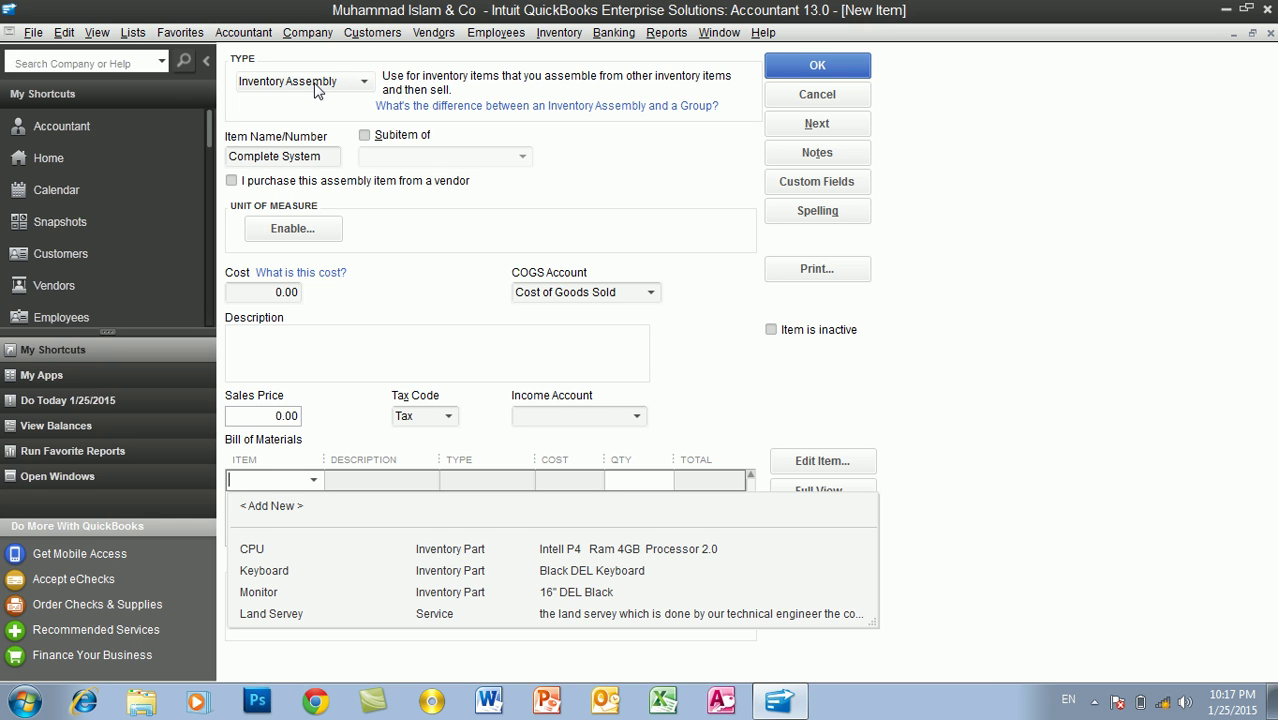
pyautogui.click(270, 551)
pyautogui.click(310, 500)
pyautogui.click(313, 501)
pyautogui.click(272, 595)
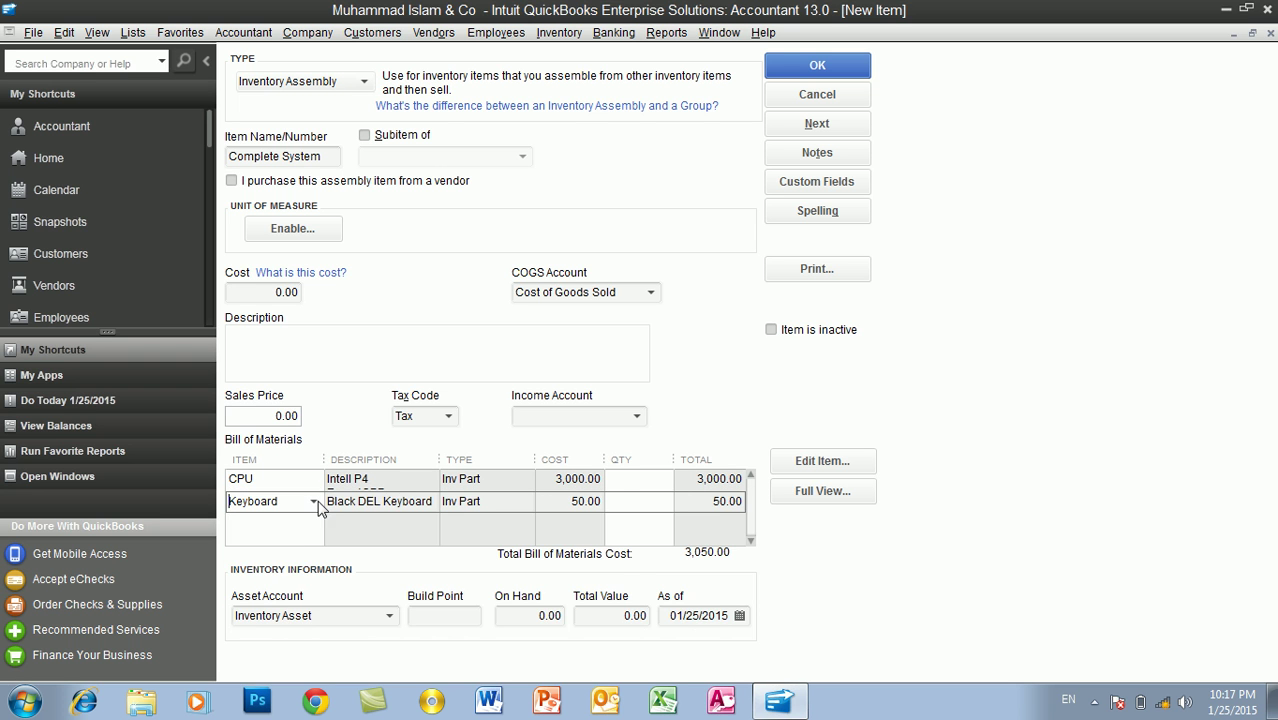
pyautogui.click(316, 524)
pyautogui.click(314, 524)
pyautogui.click(281, 634)
pyautogui.click(306, 541)
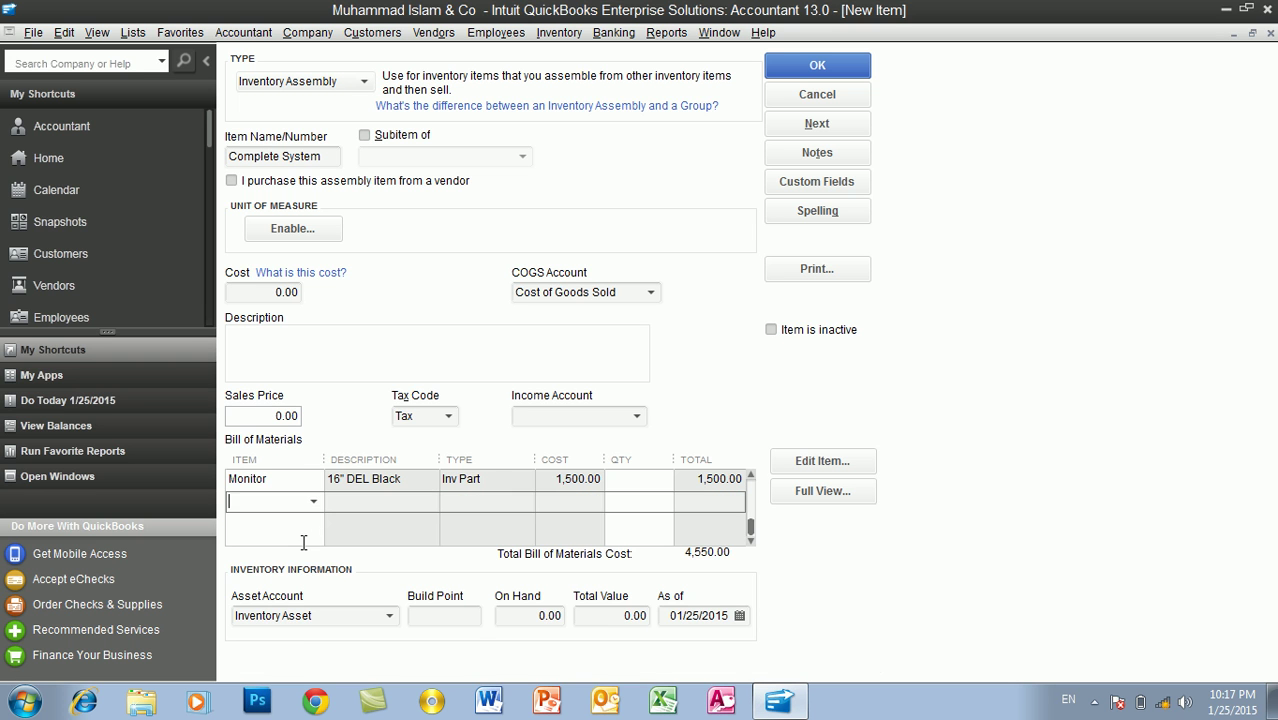
pyautogui.click(315, 505)
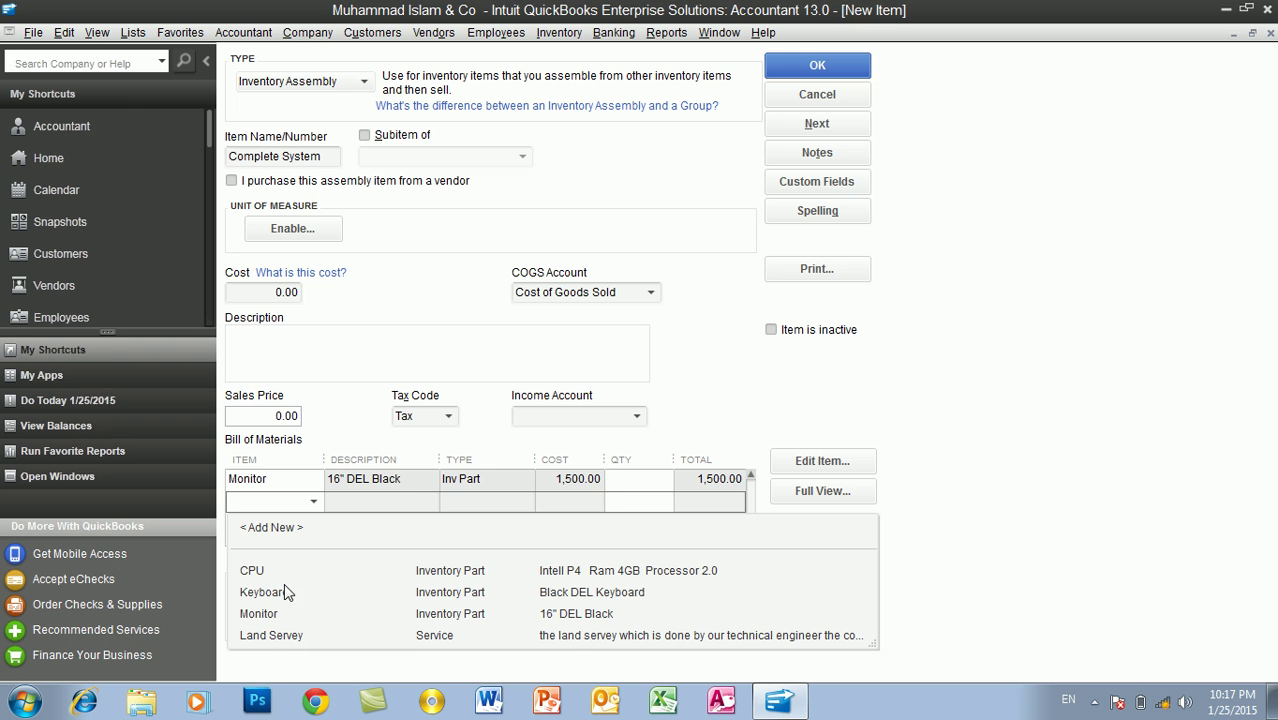
pyautogui.click(290, 503)
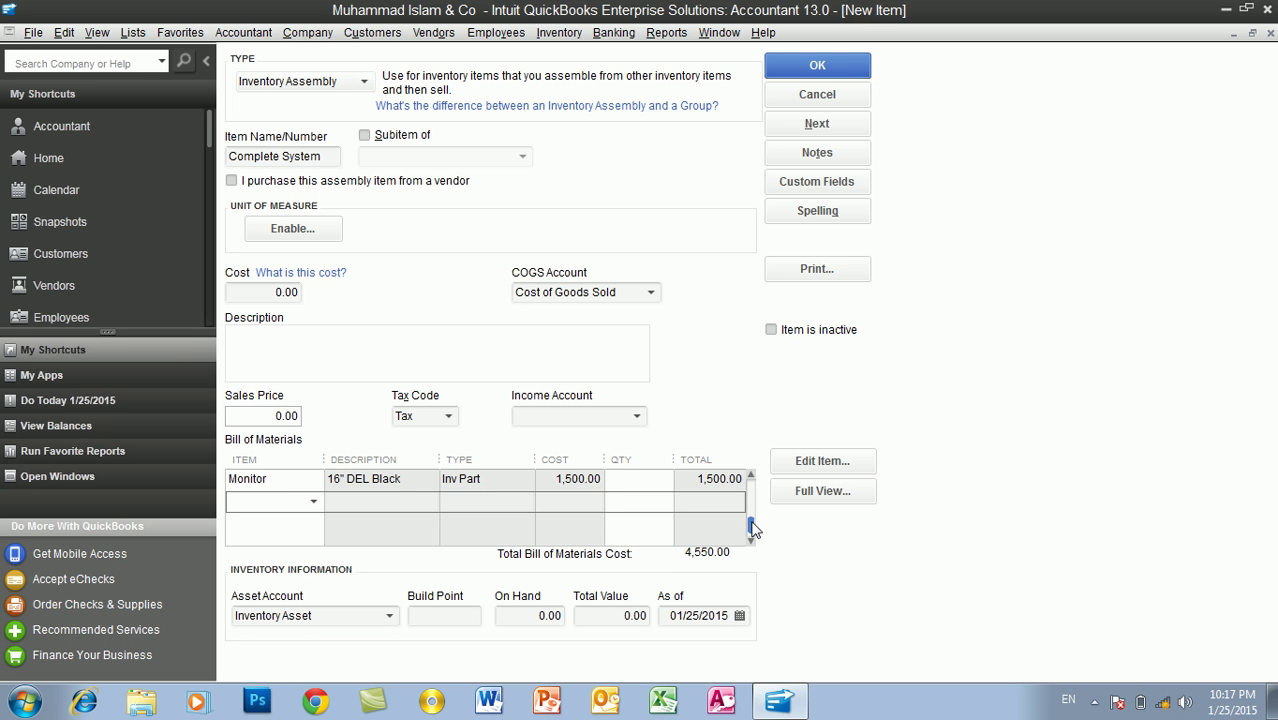
# - Set the quantity of CPU, Keyboard and Monitor to 1 each in the bill of materials
pyautogui.scroll(2, 753, 531)
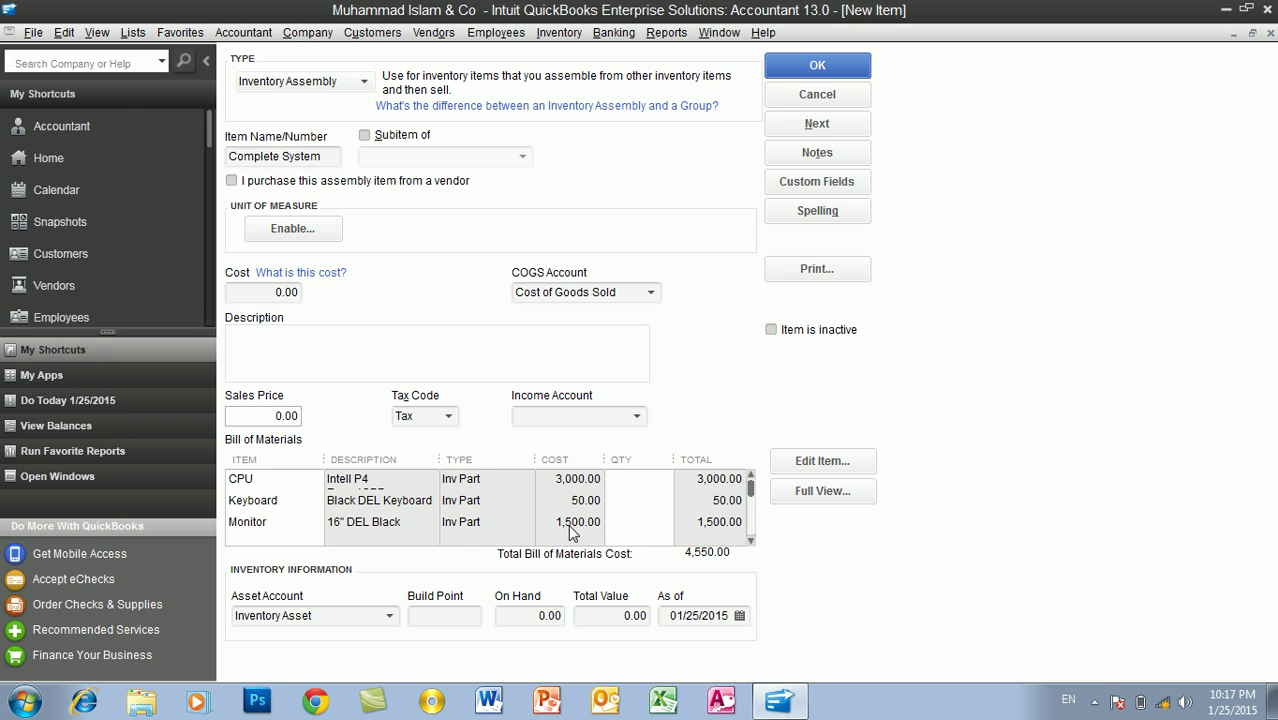
pyautogui.click(648, 479)
pyautogui.click(652, 481)
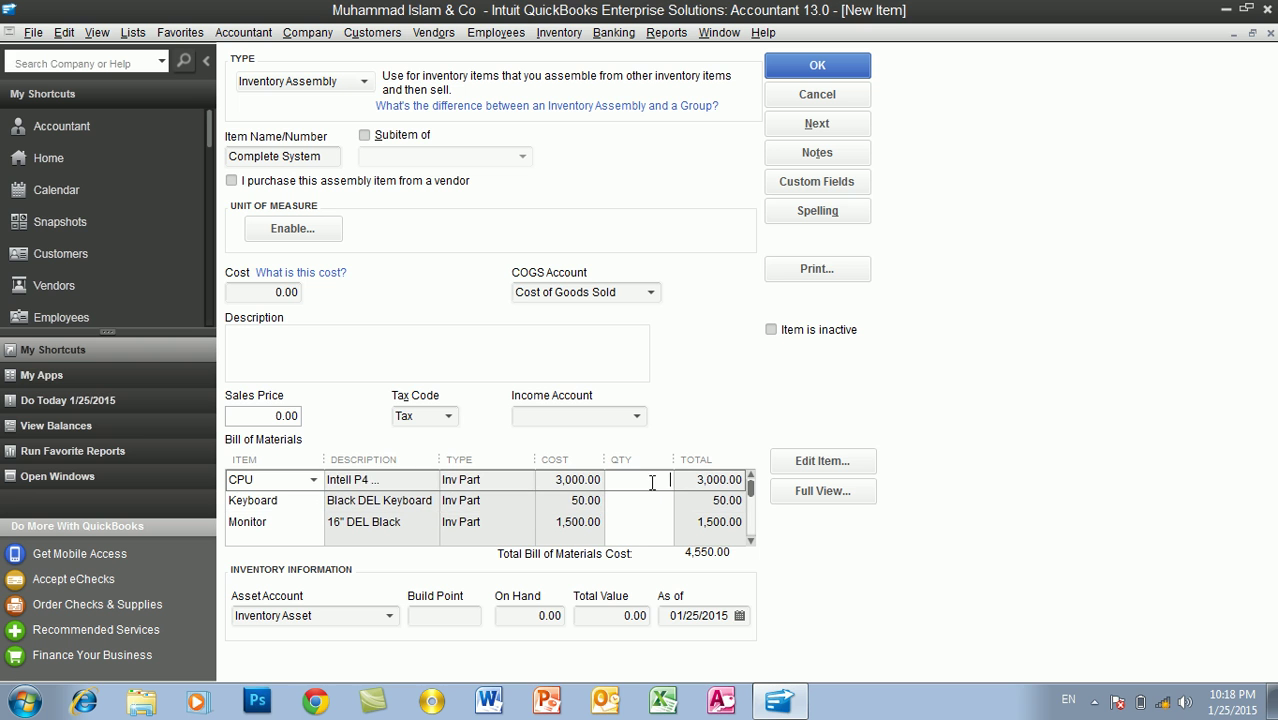
pyautogui.click(650, 501)
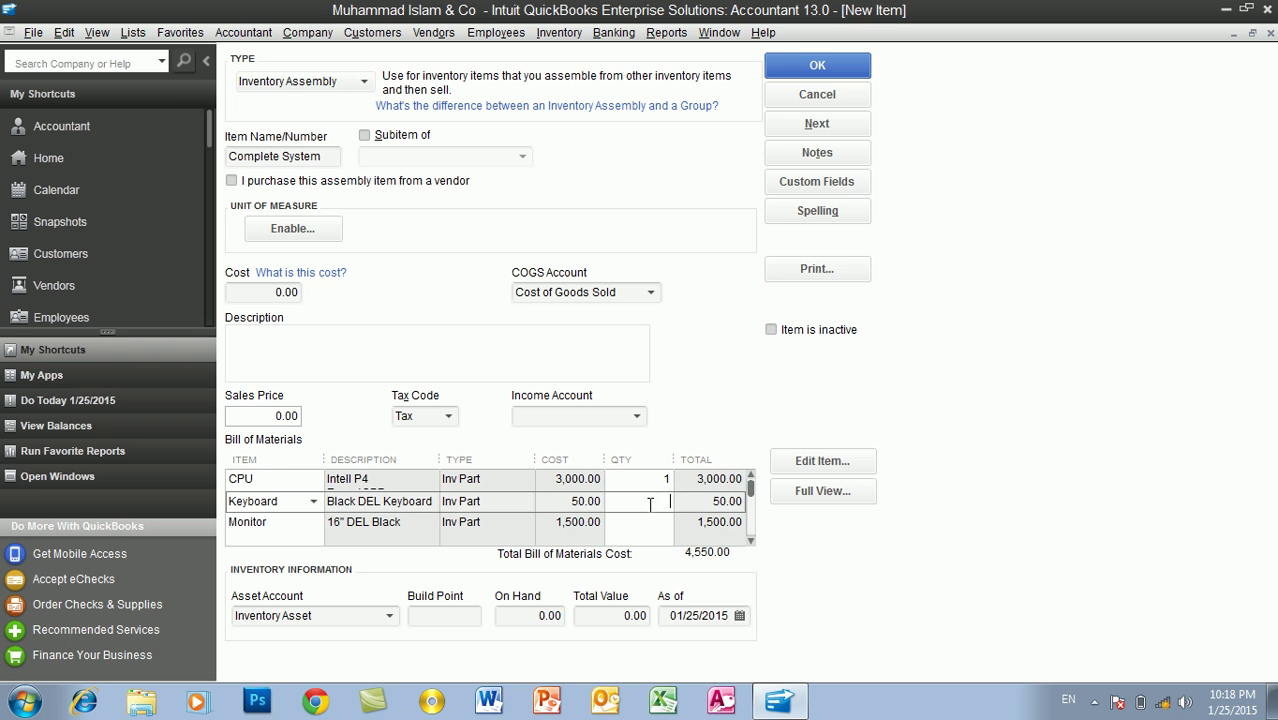
pyautogui.click(648, 520)
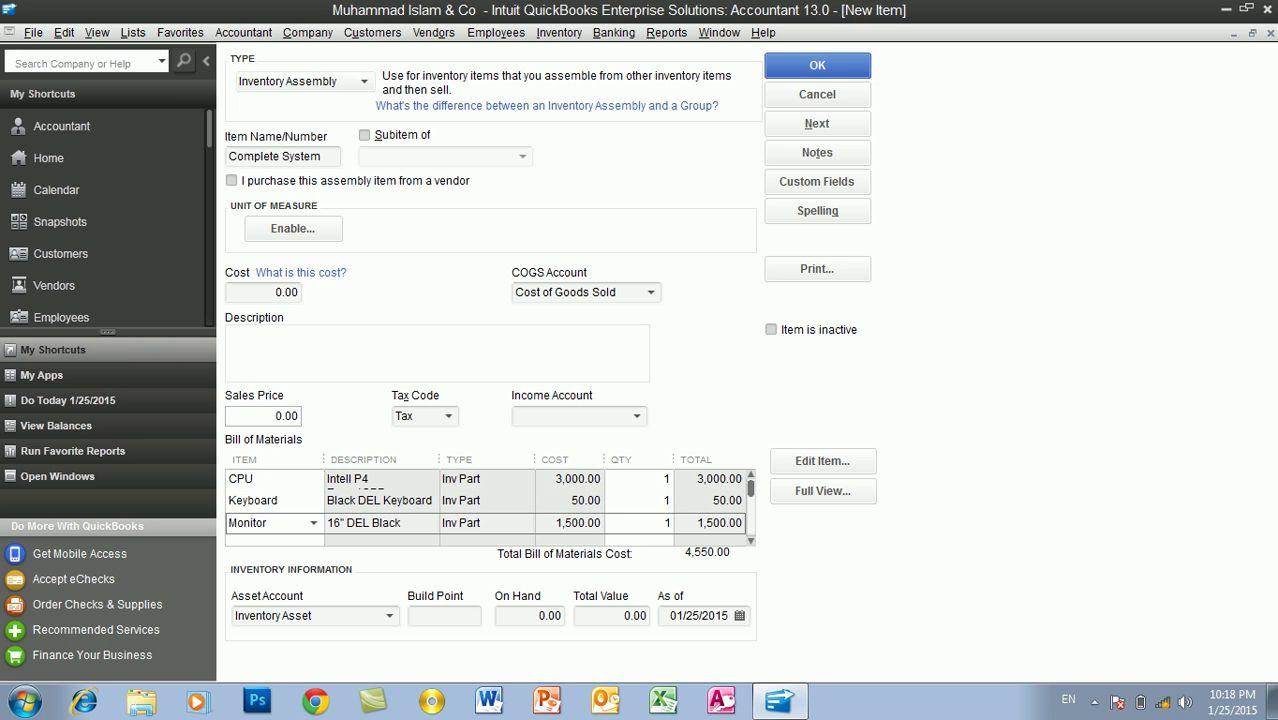
pyautogui.click(634, 482)
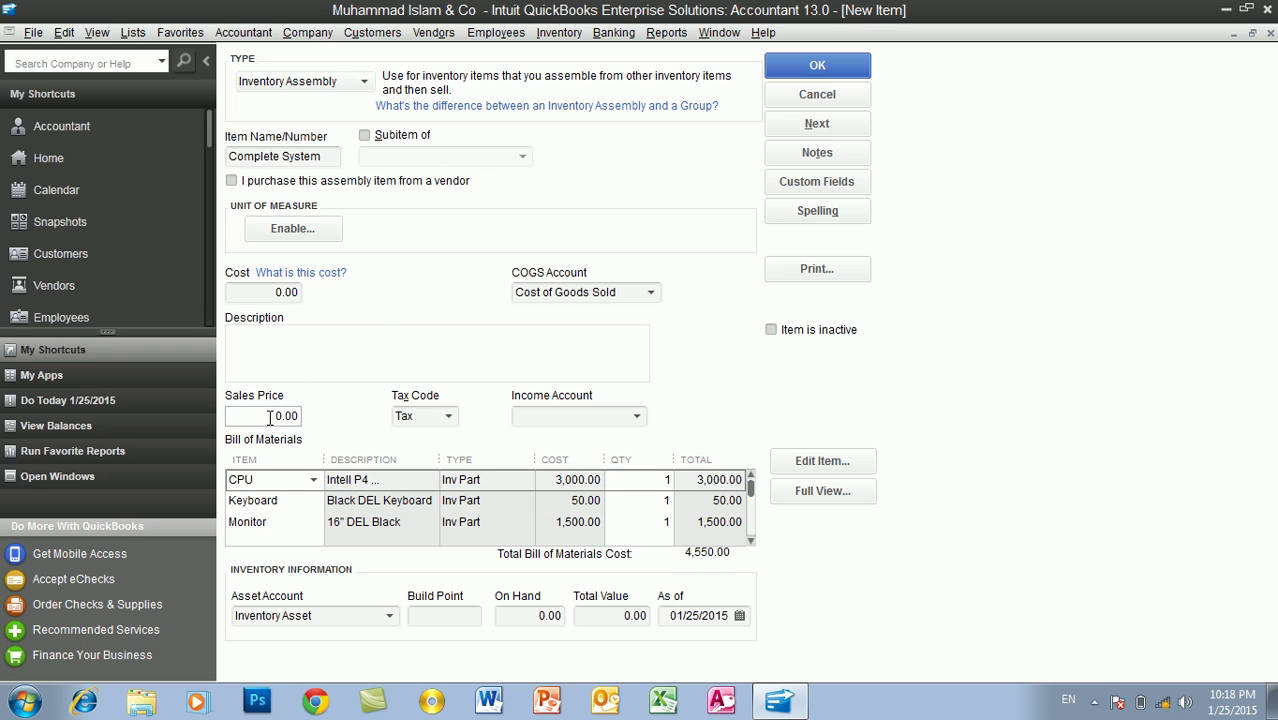
# - Set the Complete System assembly's cost to 4,550
pyautogui.click(255, 292)
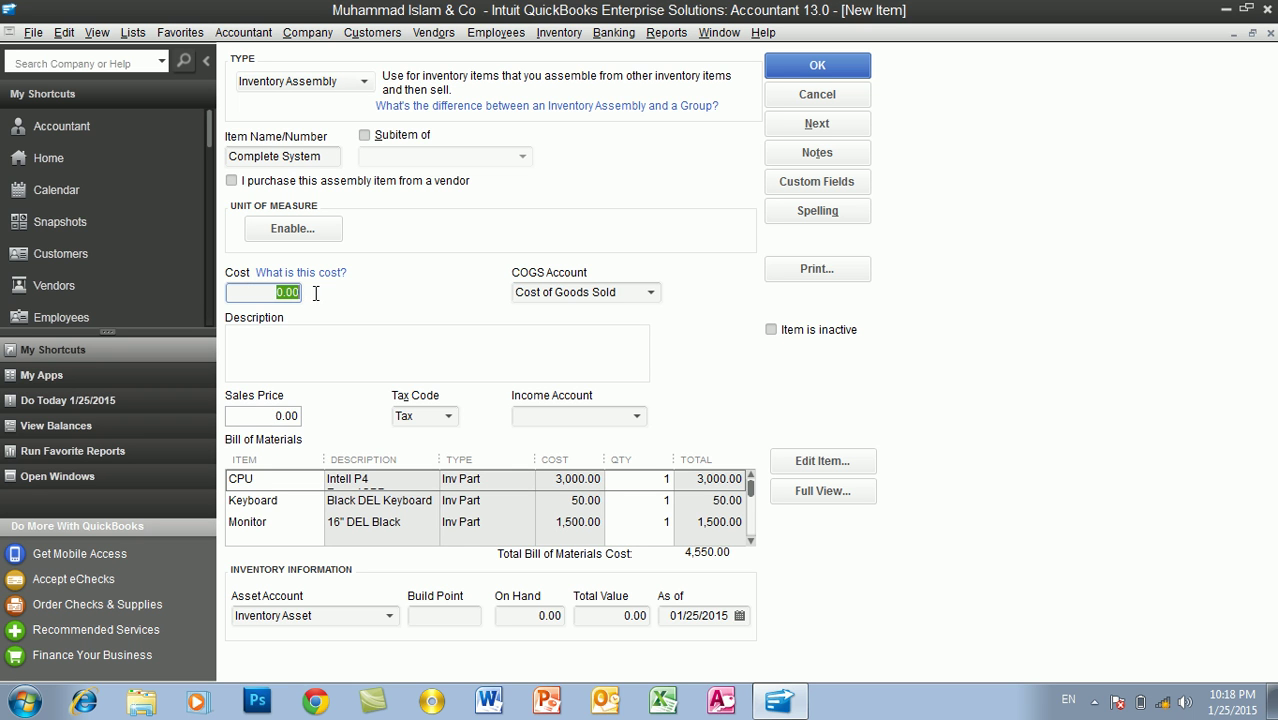
pyautogui.write('4,550')
pyautogui.press('Tab')
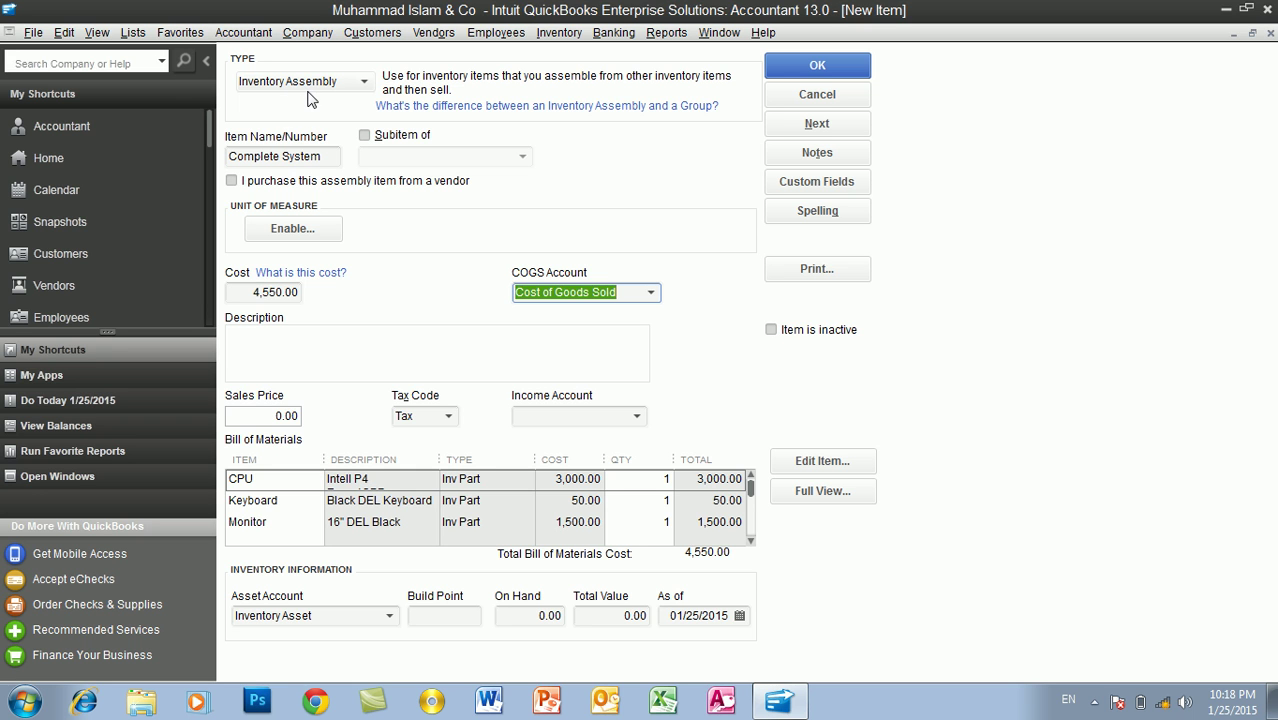
pyautogui.moveTo(242, 293); pyautogui.dragTo(302, 292)
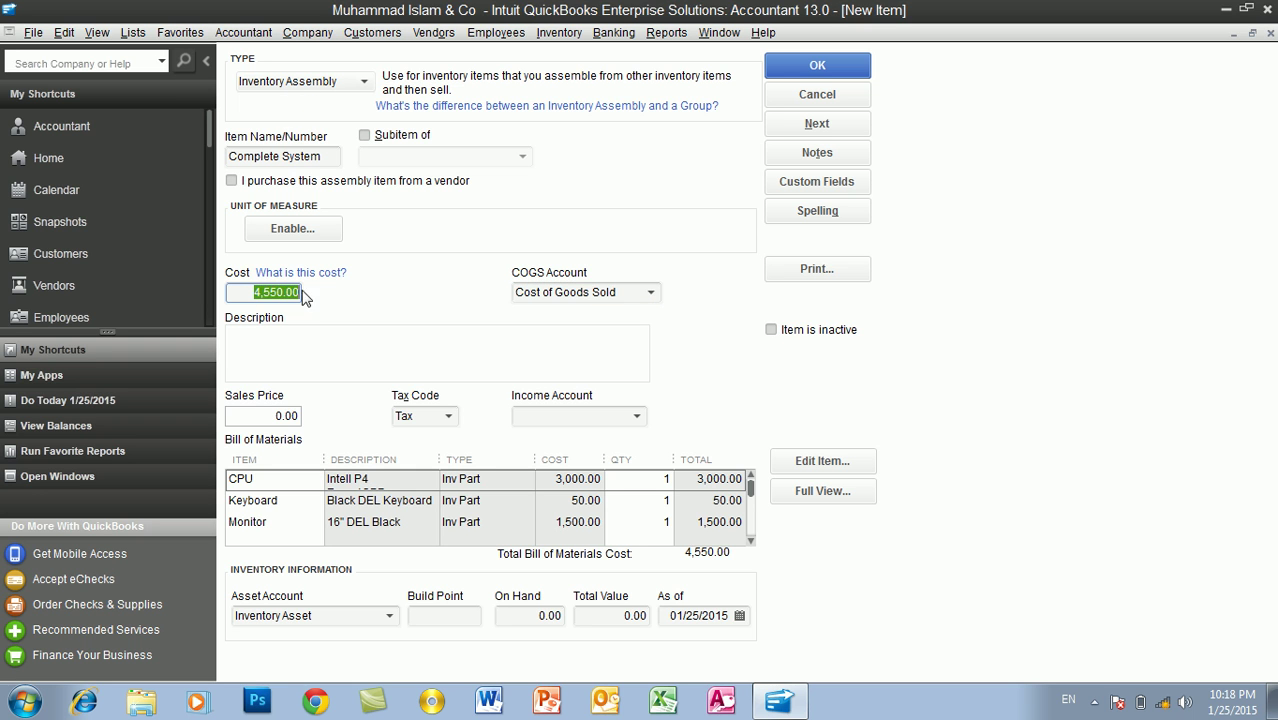
# - Set the Complete System's sales price to 7,500, with tax code Non and income account Sales
pyautogui.click(263, 412)
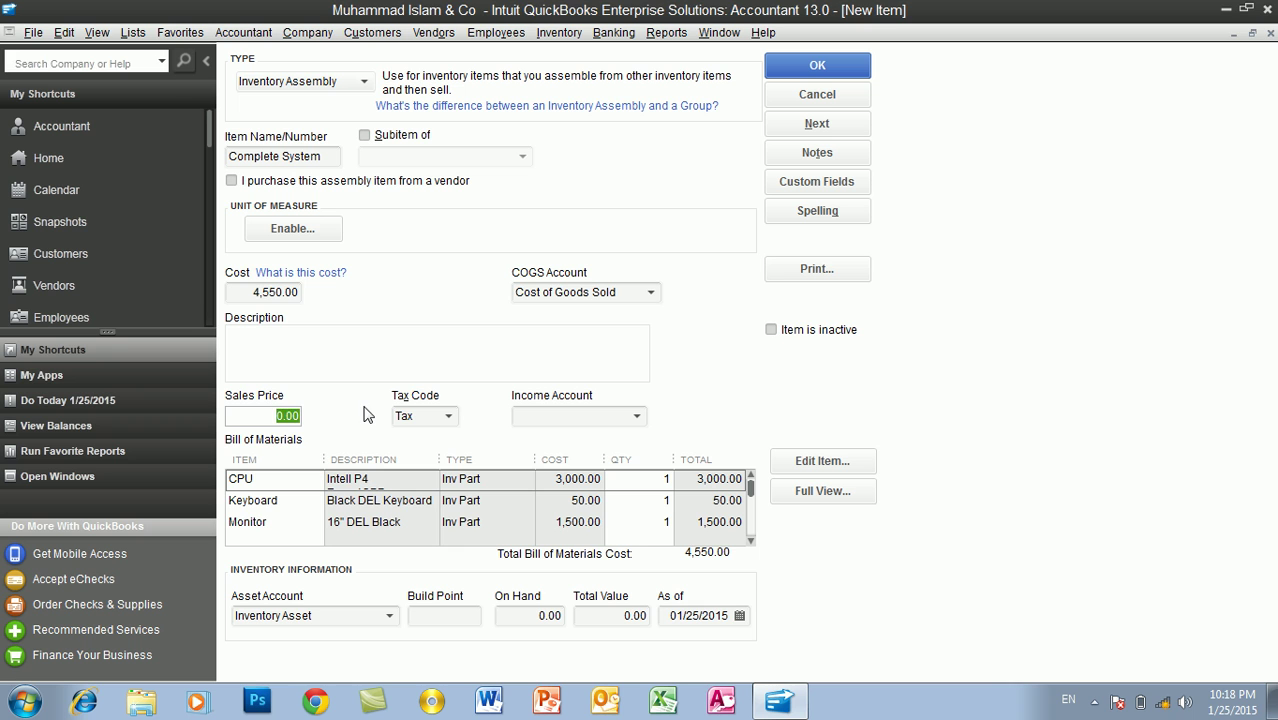
pyautogui.write('75')
pyautogui.press('Tab')
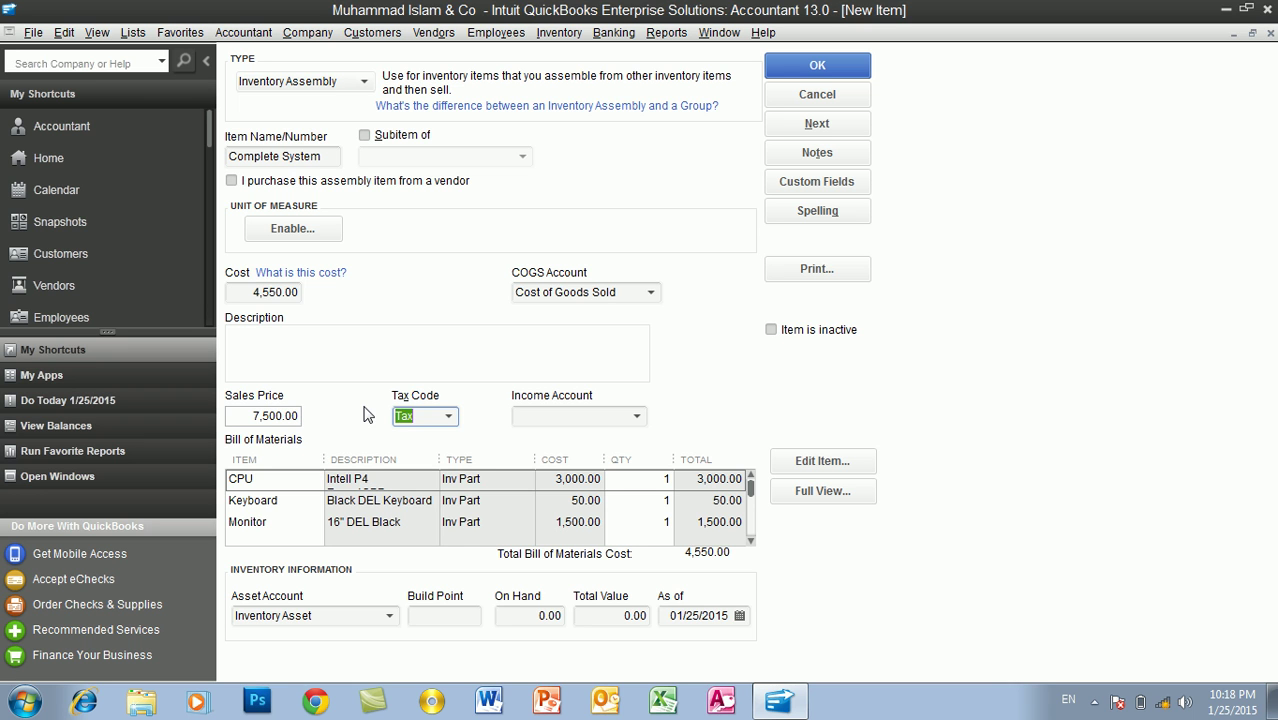
pyautogui.click(452, 418)
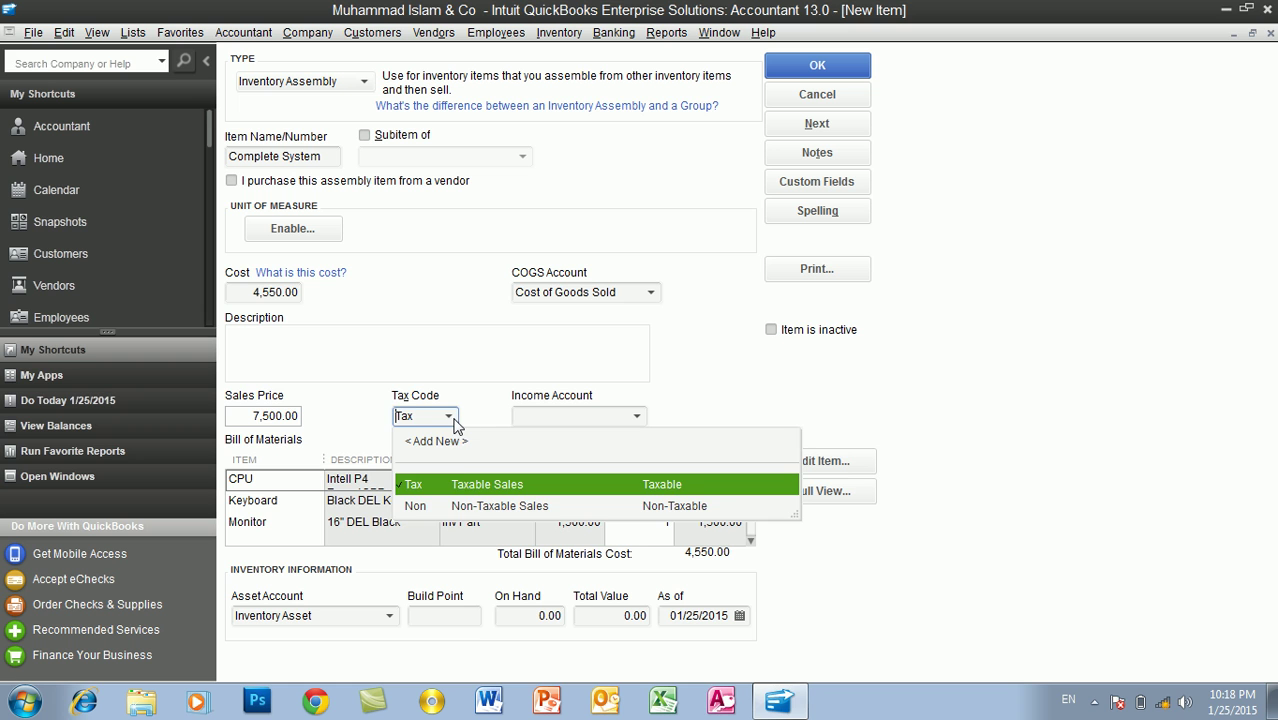
pyautogui.click(465, 506)
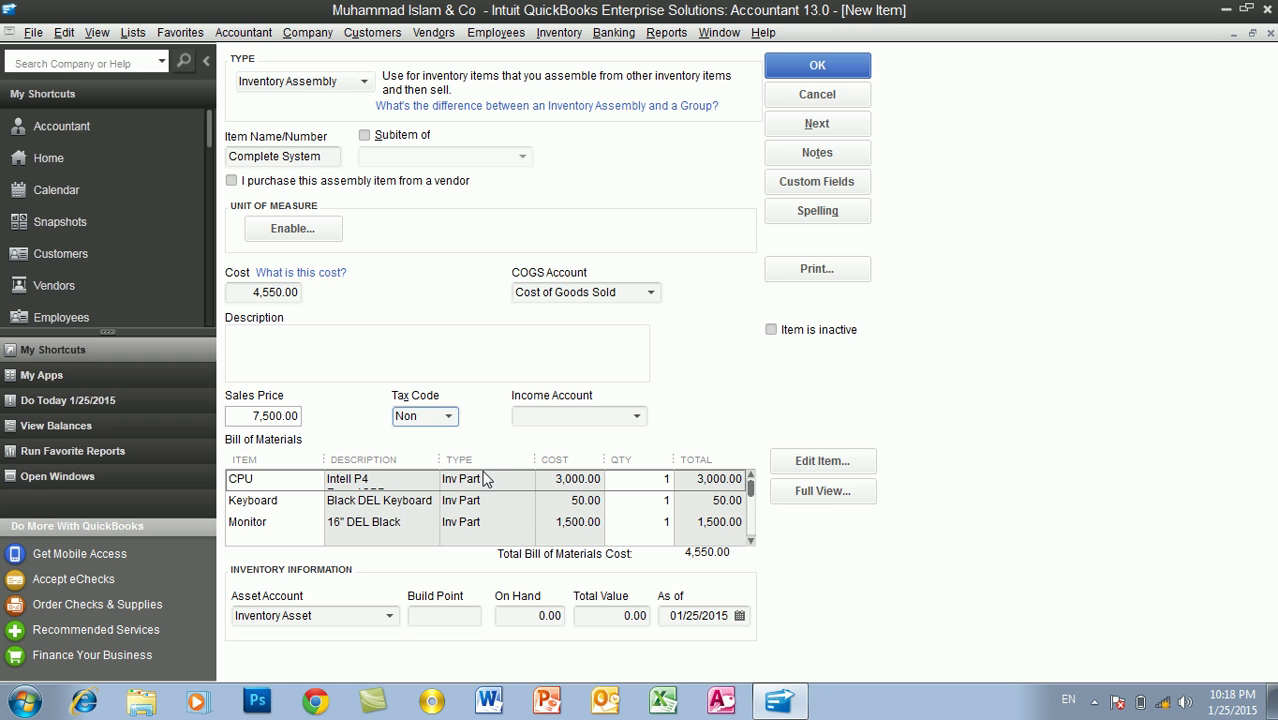
pyautogui.click(637, 418)
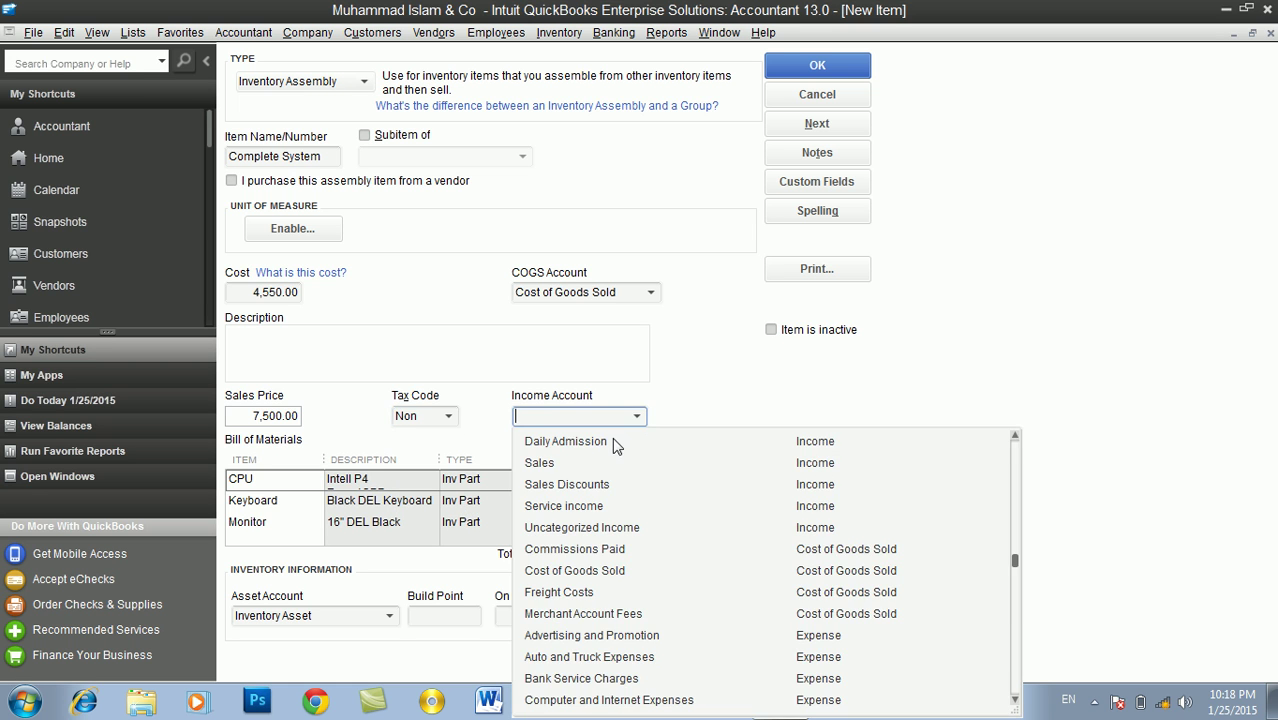
pyautogui.click(540, 463)
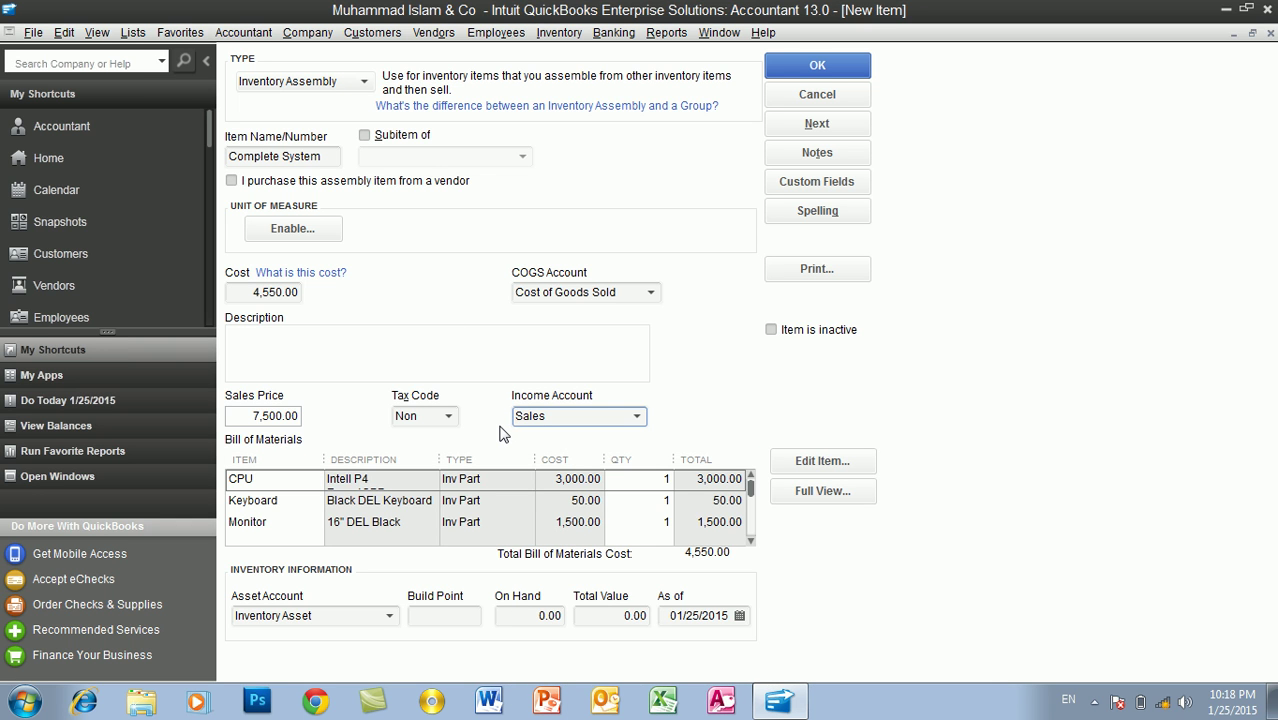
# - Enter 20 on hand and a build point of 10 for the Complete System, and save the item
pyautogui.click(520, 617)
pyautogui.moveTo(541, 616); pyautogui.dragTo(580, 615)
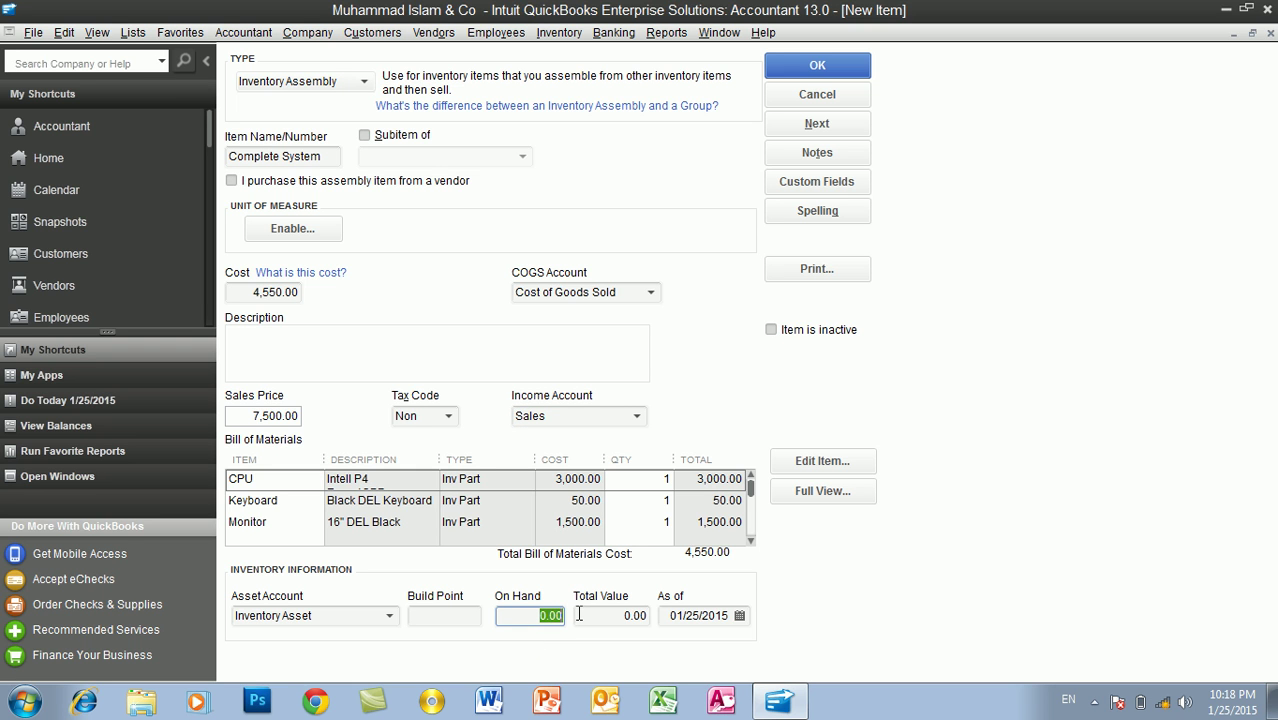
pyautogui.write('20')
pyautogui.press('Tab')
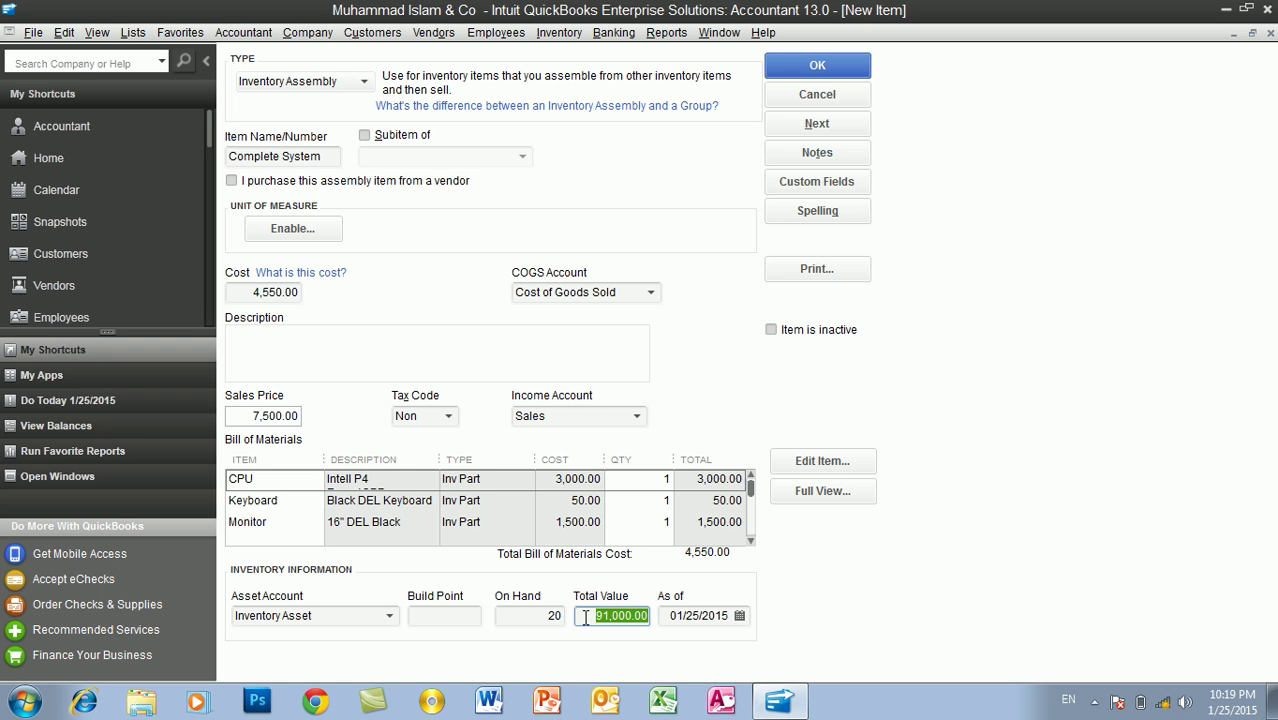
pyautogui.click(413, 615)
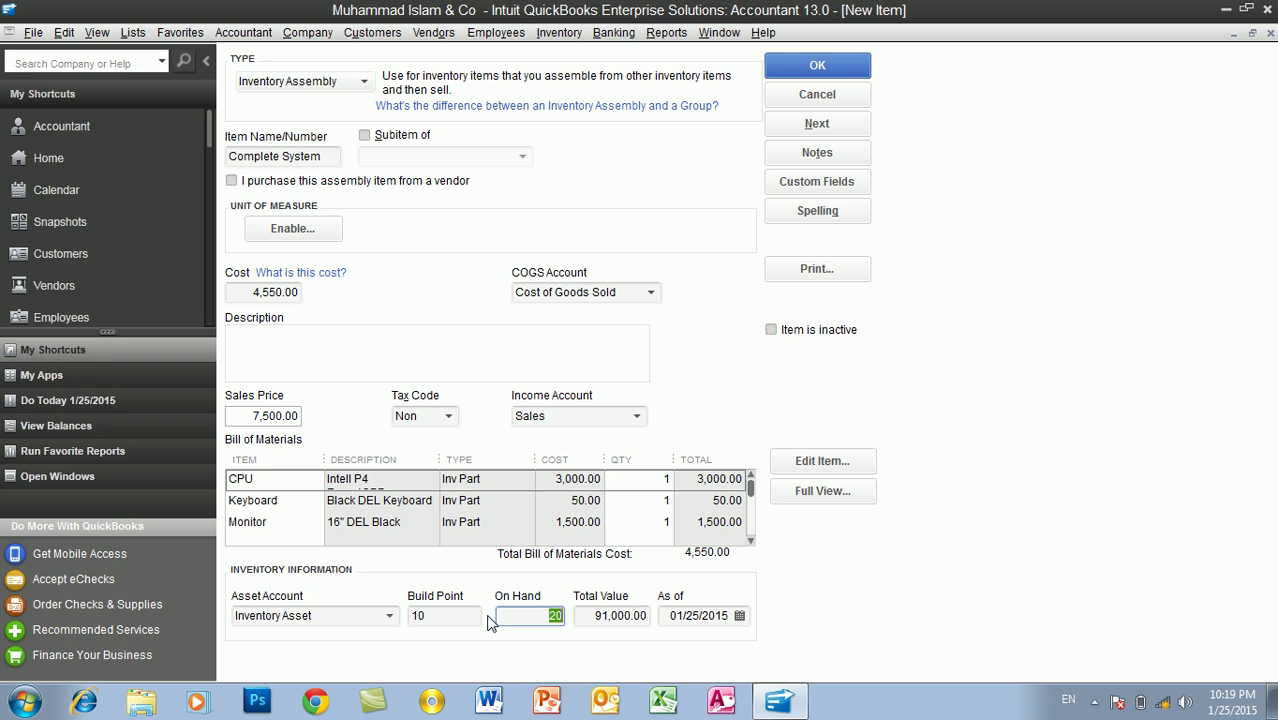
pyautogui.click(834, 70)
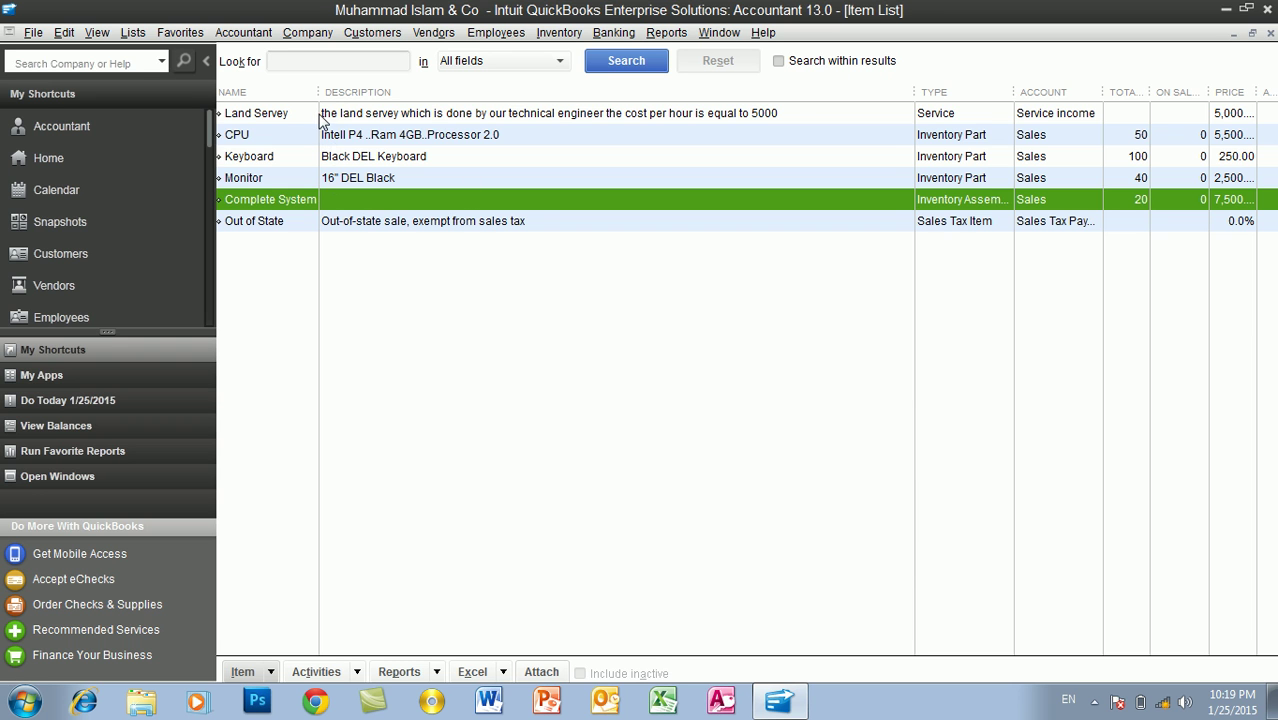
# - Widen the item list's Name column so full names fit, and go through the CPU, Keyboard, Monitor and Complete System entries
pyautogui.moveTo(317, 98); pyautogui.dragTo(344, 98)
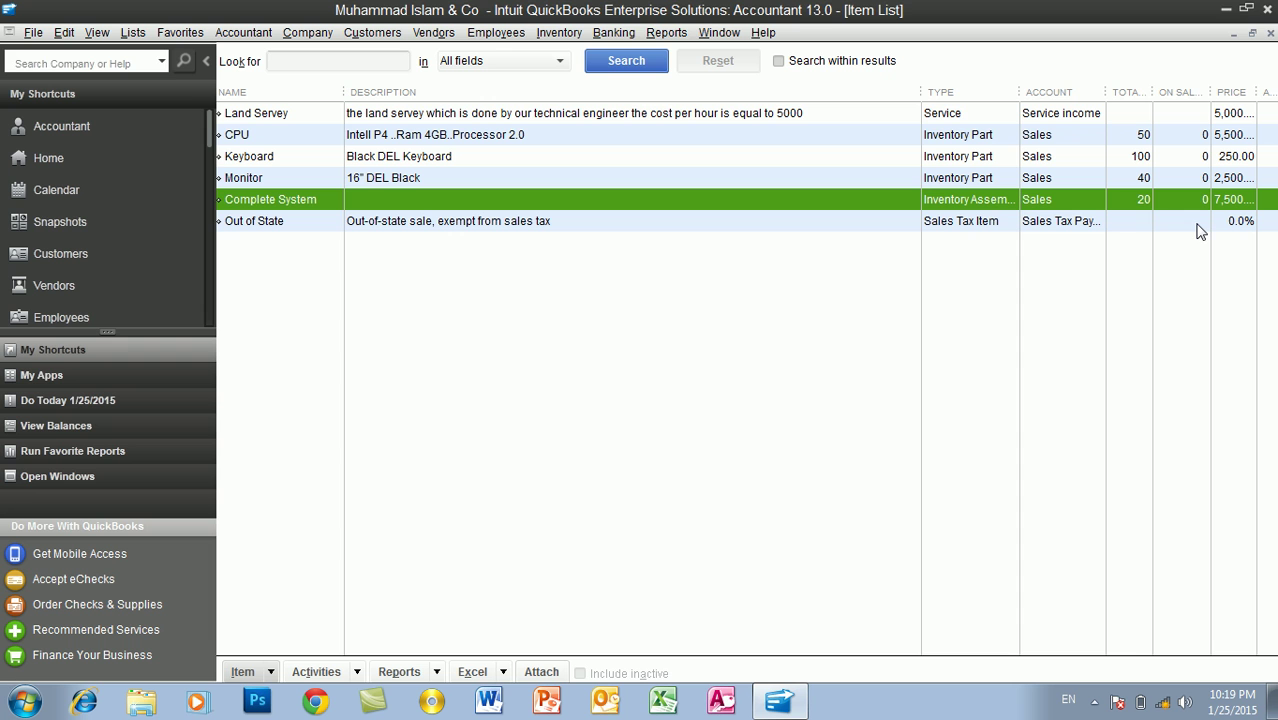
pyautogui.click(666, 32)
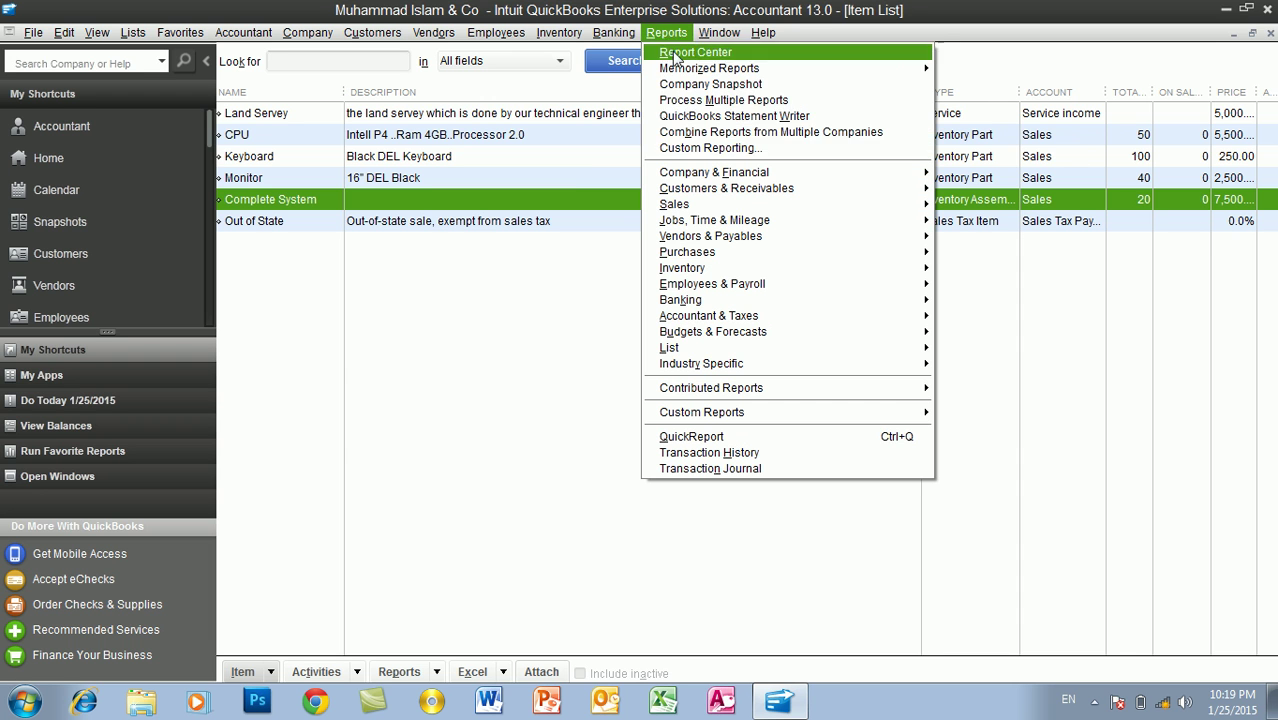
pyautogui.click(665, 33)
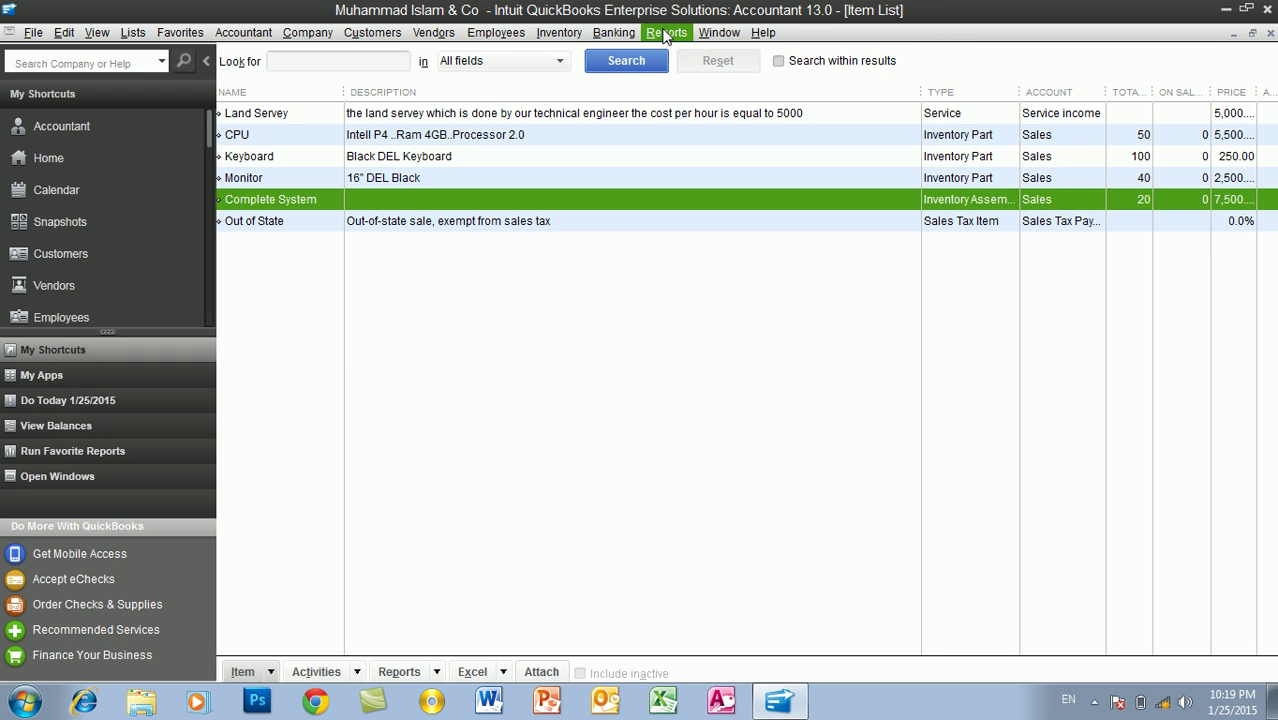
pyautogui.click(254, 134)
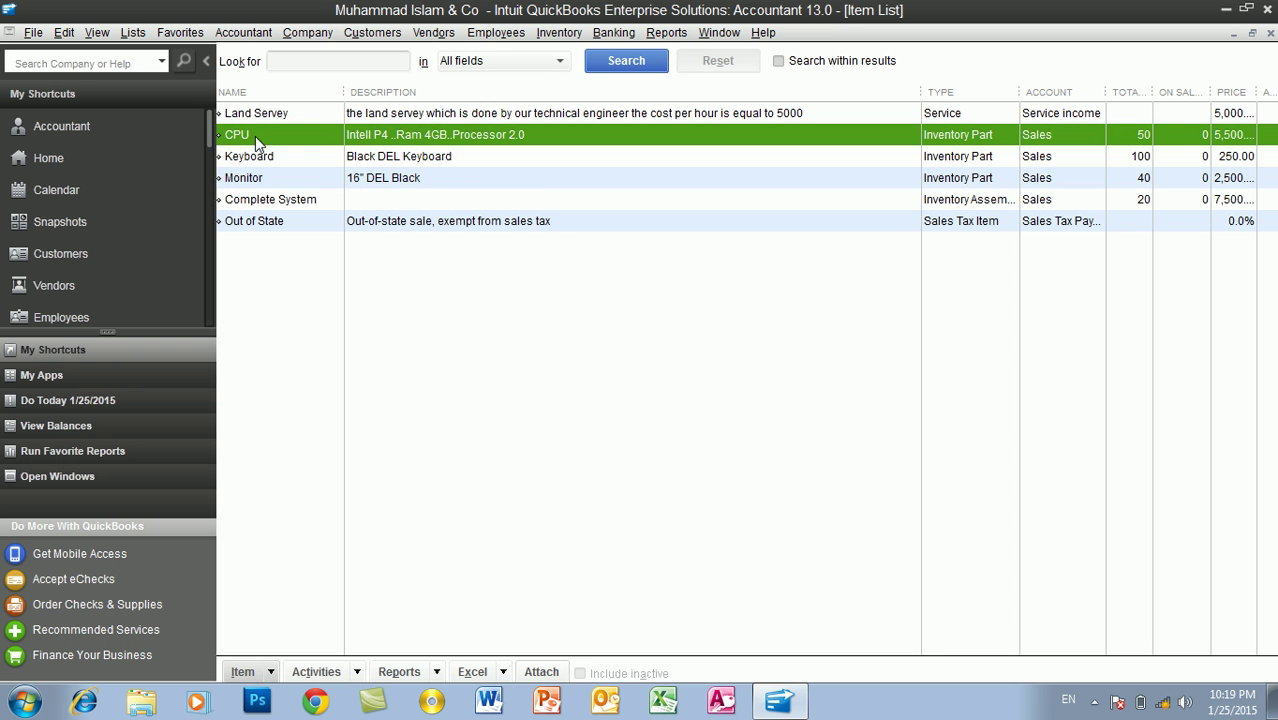
pyautogui.click(265, 160)
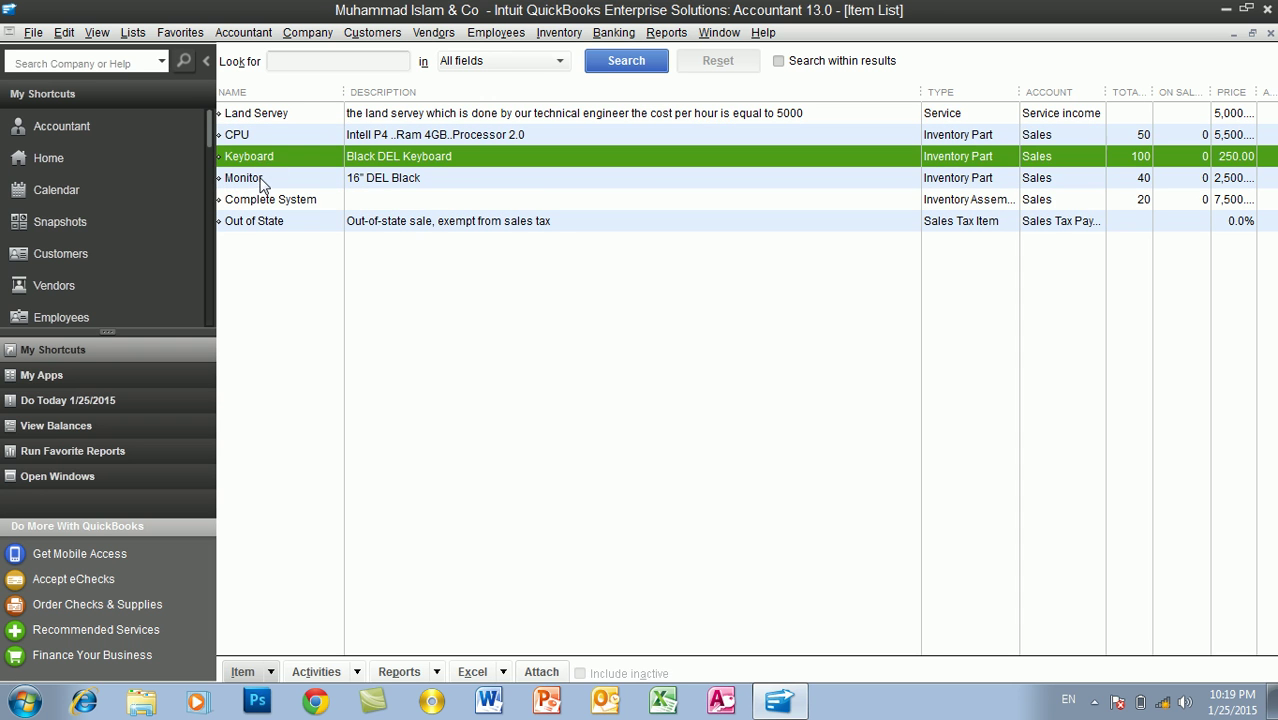
pyautogui.click(265, 181)
pyautogui.click(266, 203)
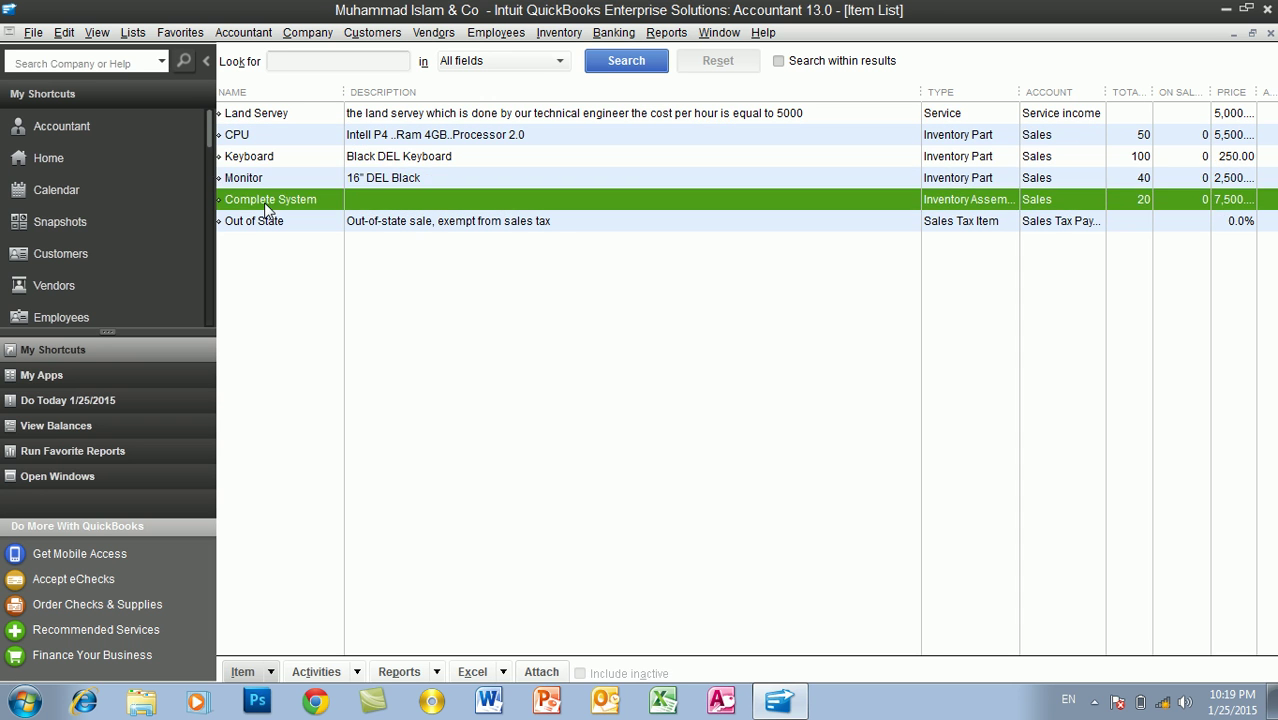
# - Open the Physical Inventory Worksheet report and widen its Item column to fit the full item names
pyautogui.click(672, 35)
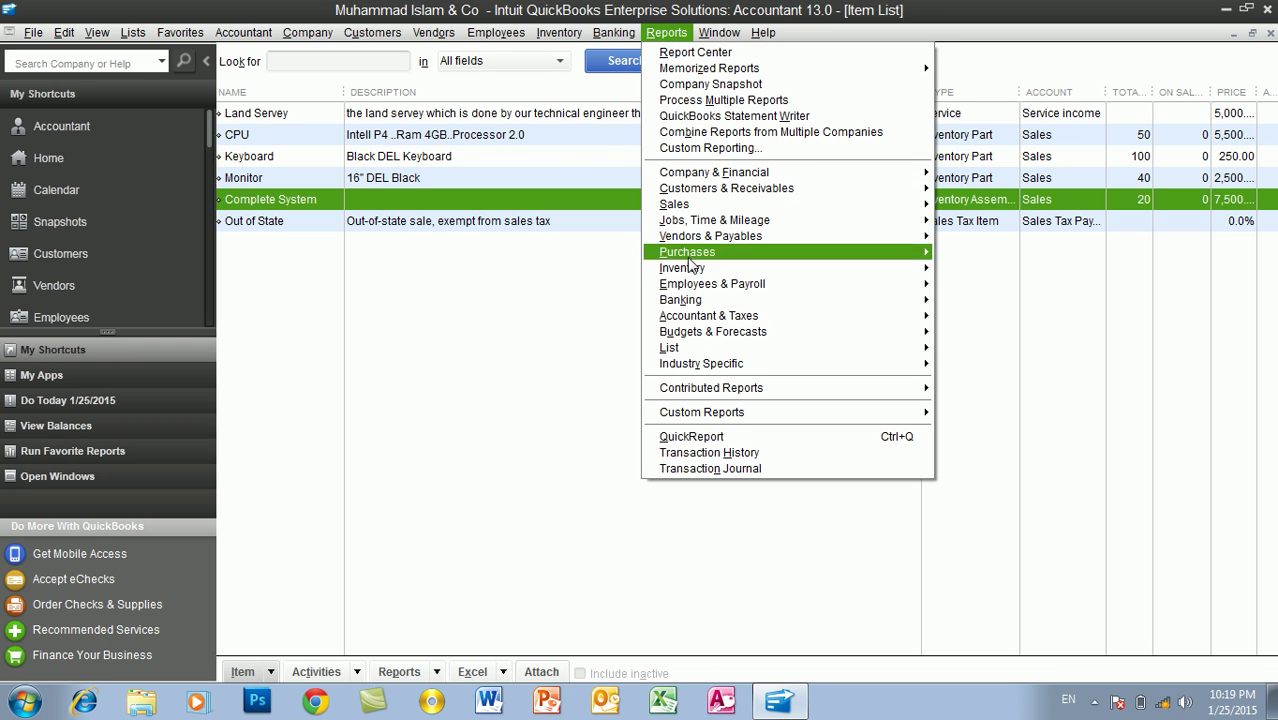
pyautogui.moveTo(695, 268)
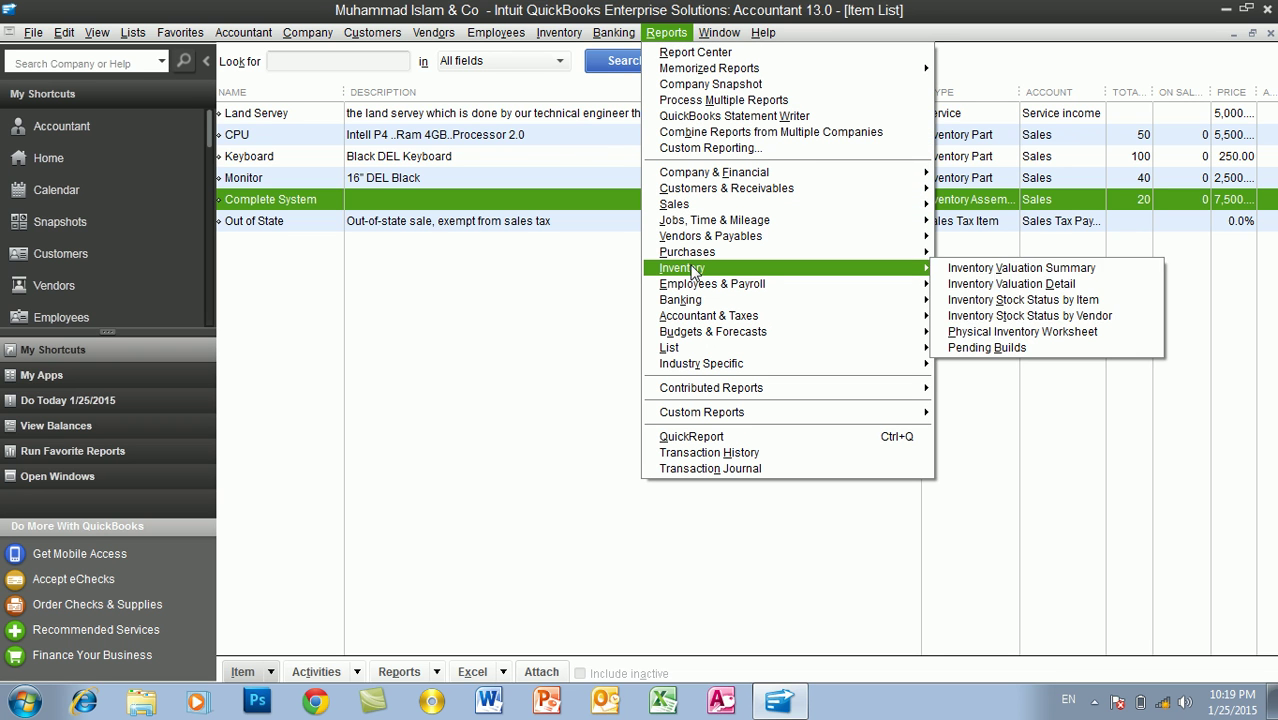
pyautogui.click(1045, 336)
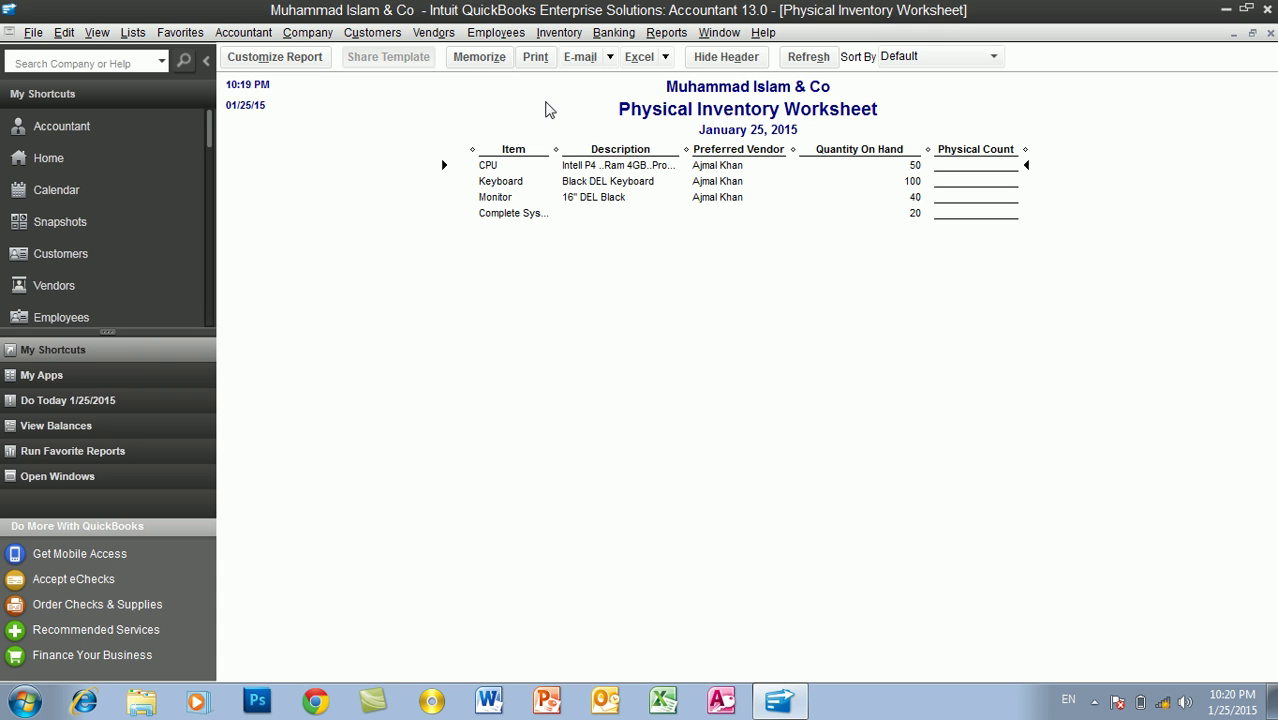
pyautogui.moveTo(556, 150); pyautogui.dragTo(607, 165)
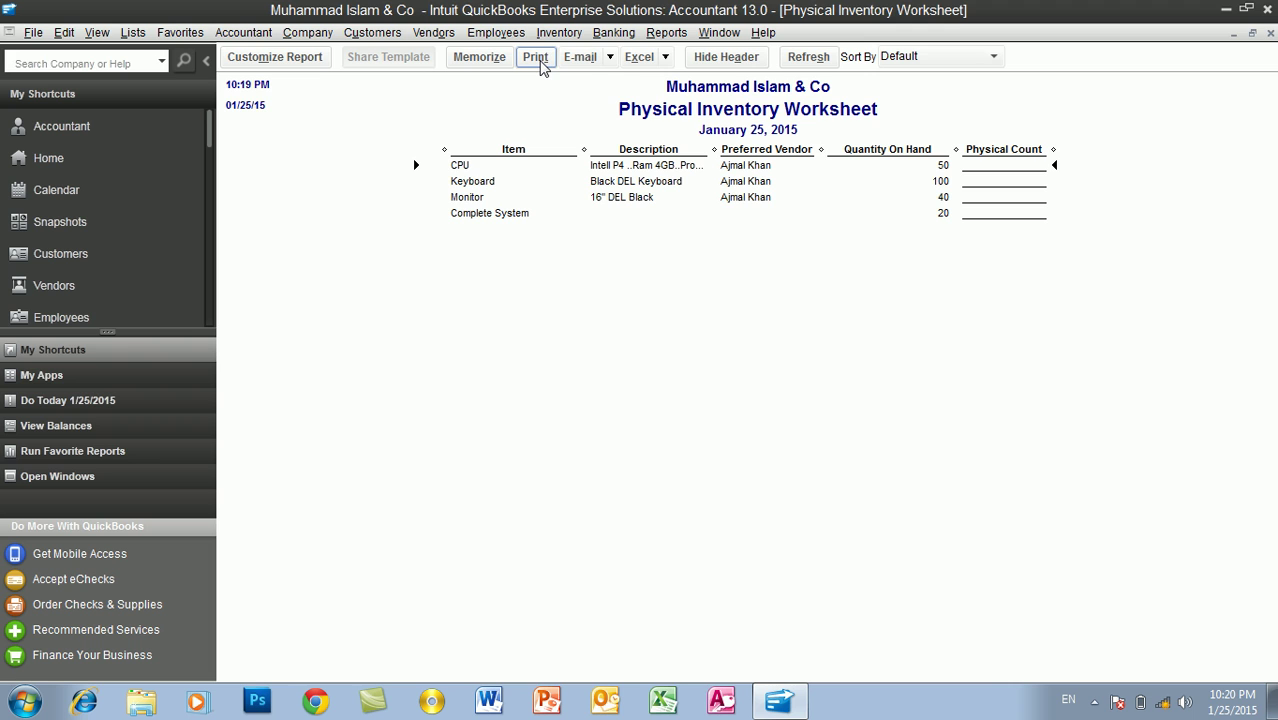
# - Export the Physical Inventory Worksheet report to Excel as a new worksheet in a new workbook
pyautogui.click(634, 62)
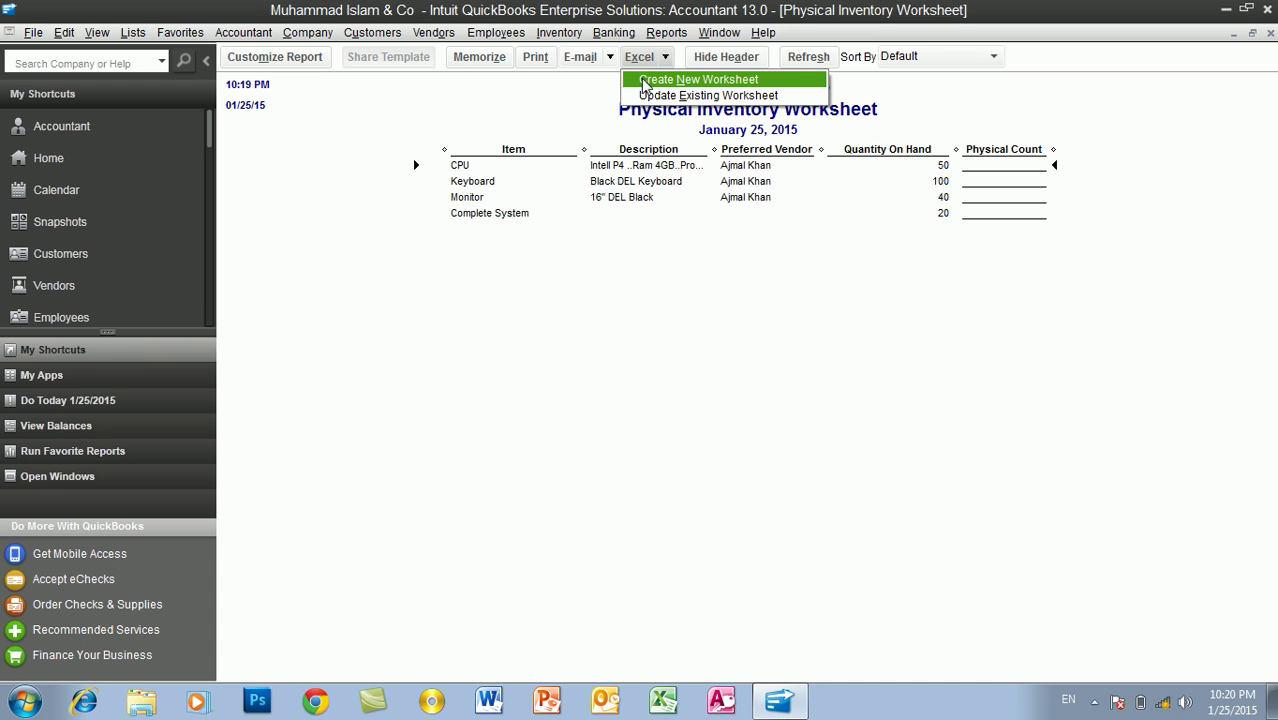
pyautogui.click(644, 86)
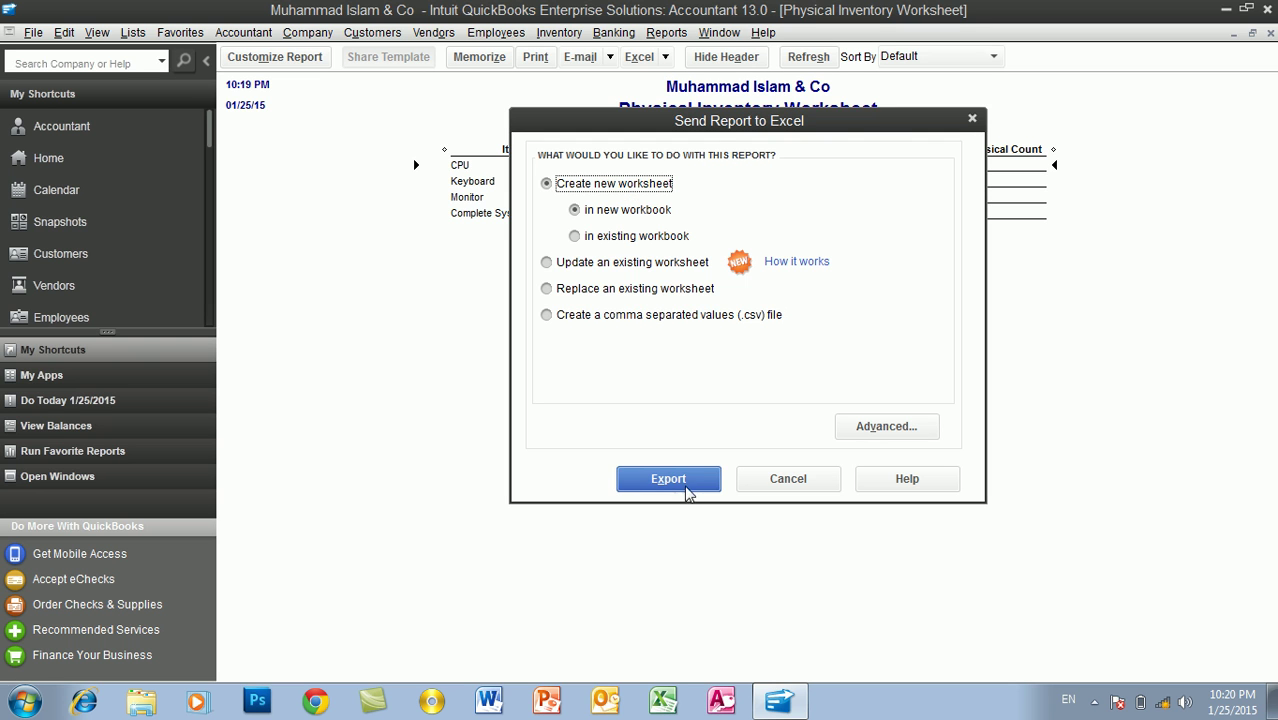
pyautogui.click(684, 486)
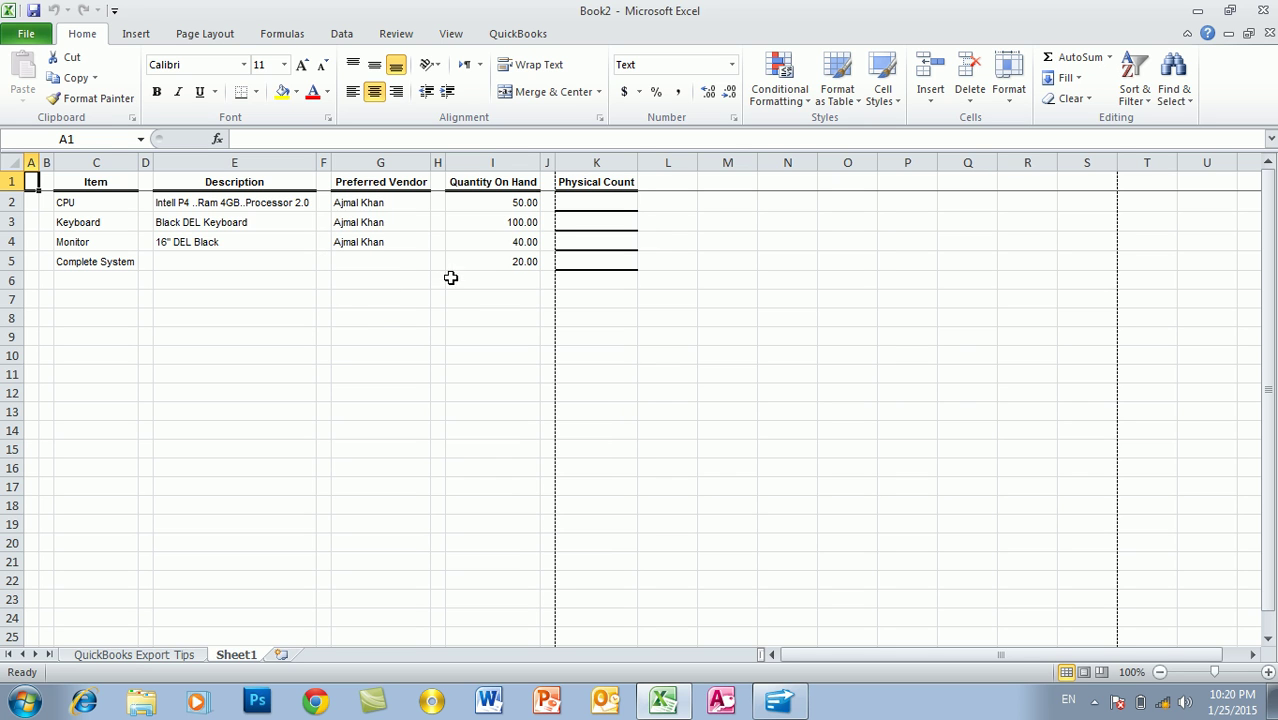
# - Check the exported inventory data in Excel, close the workbook without saving and return to the QuickBooks report
pyautogui.click(385, 238)
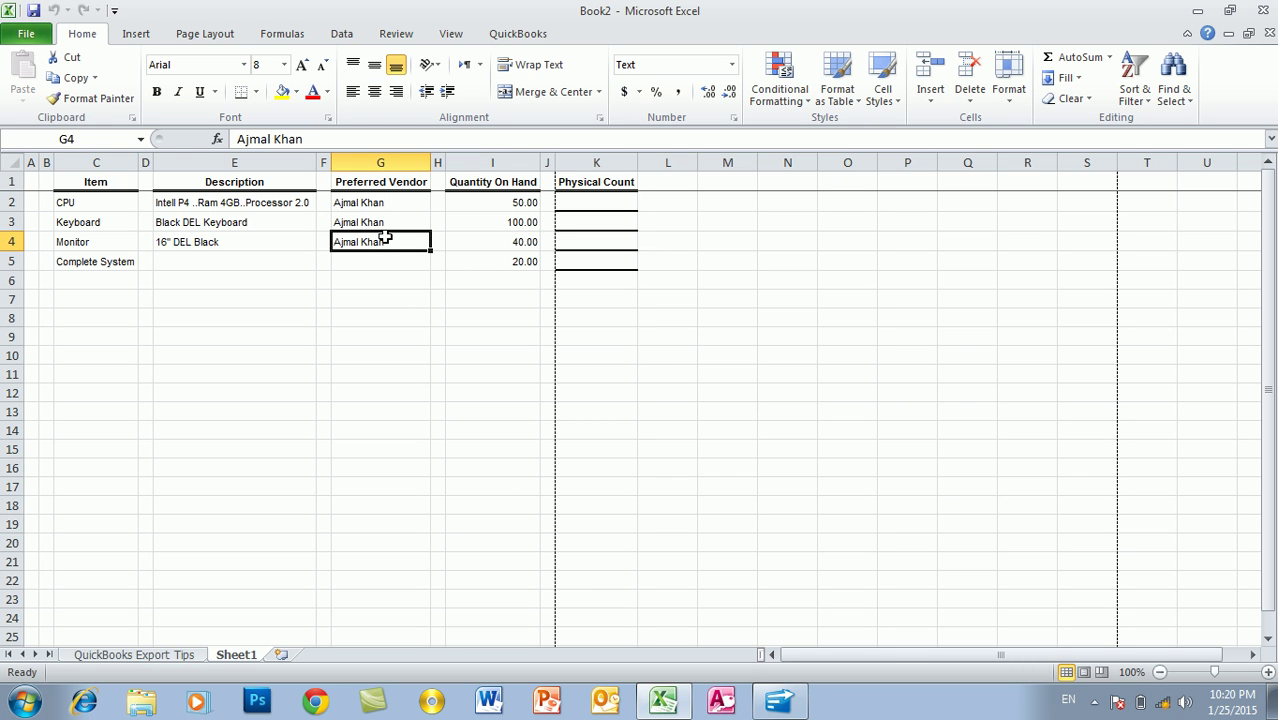
pyautogui.click(1258, 10)
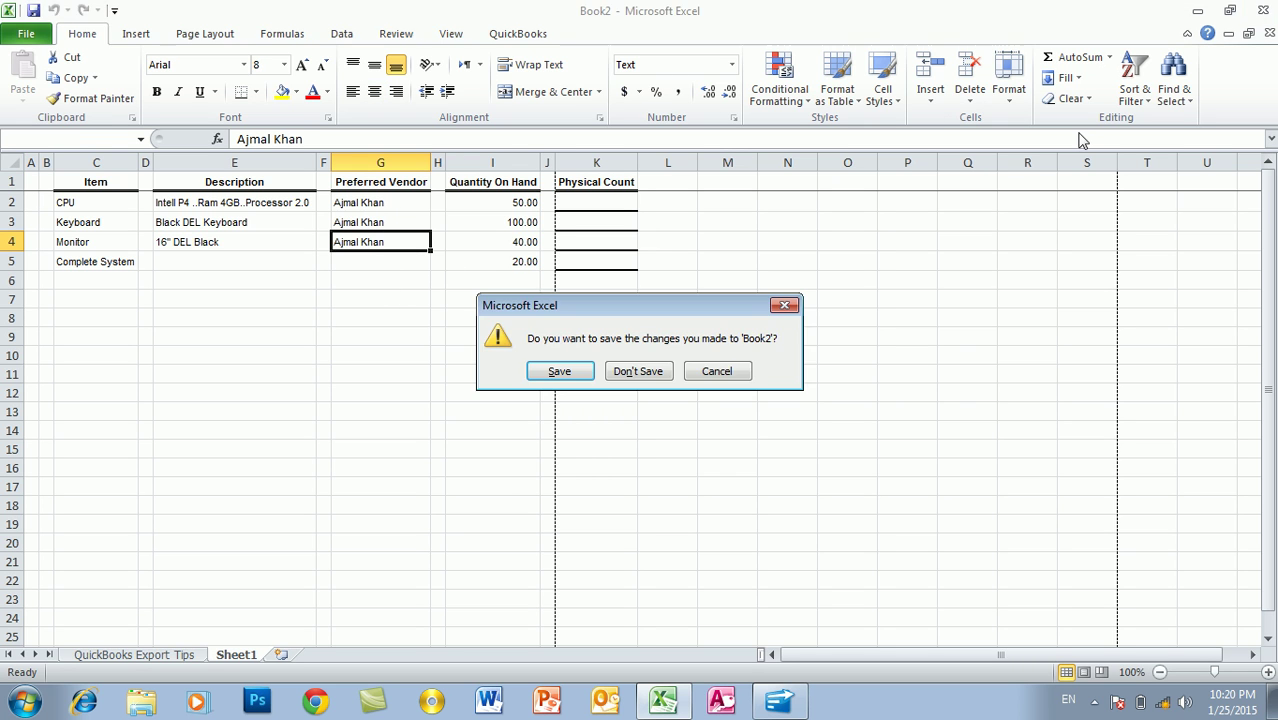
pyautogui.click(653, 372)
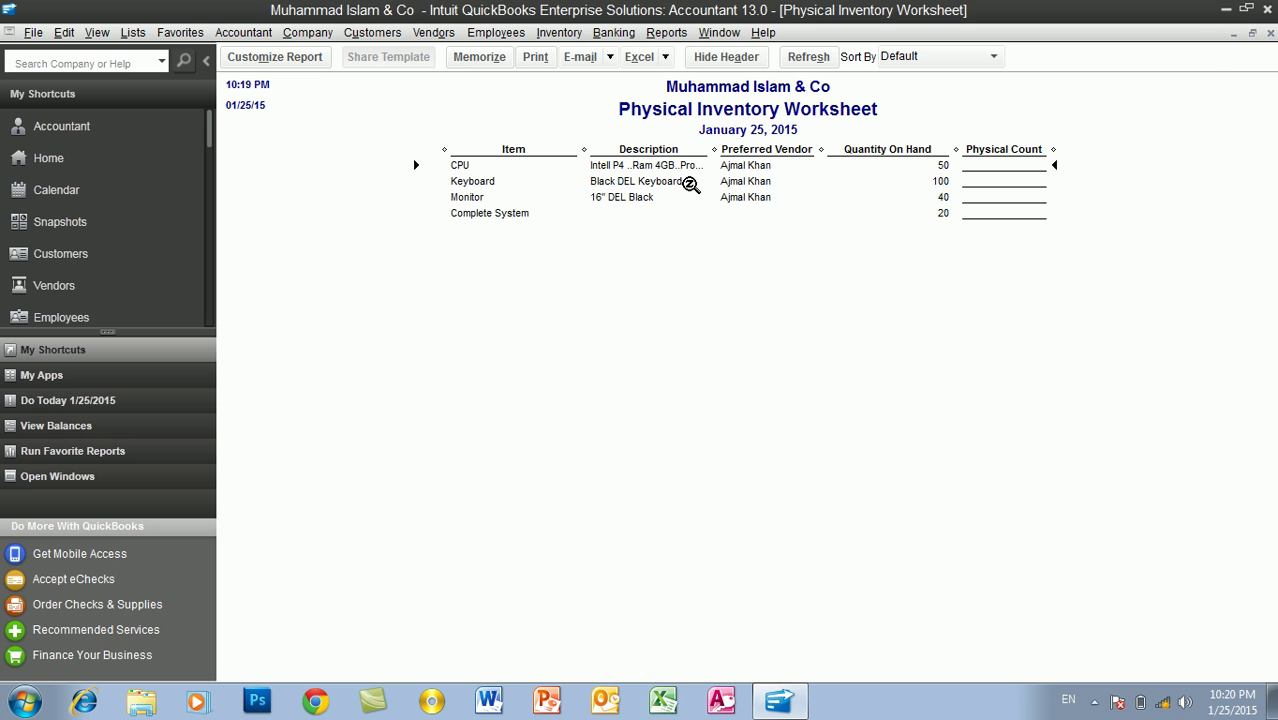